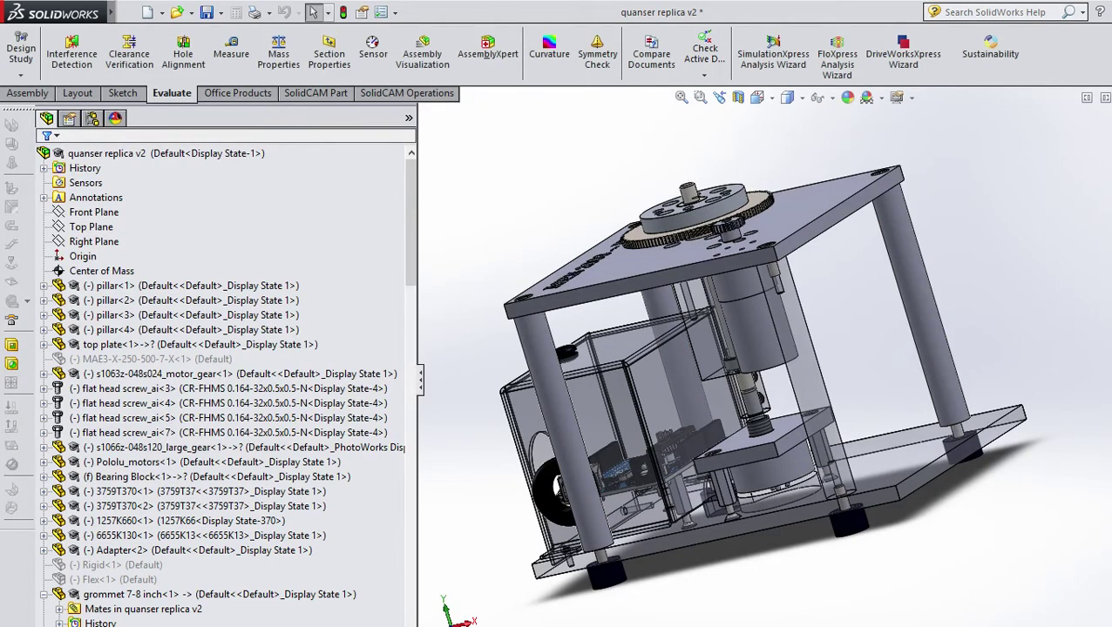
{"action": "left_click_drag", "start_coordinate": [749, 366], "coordinate": [854, 427]}
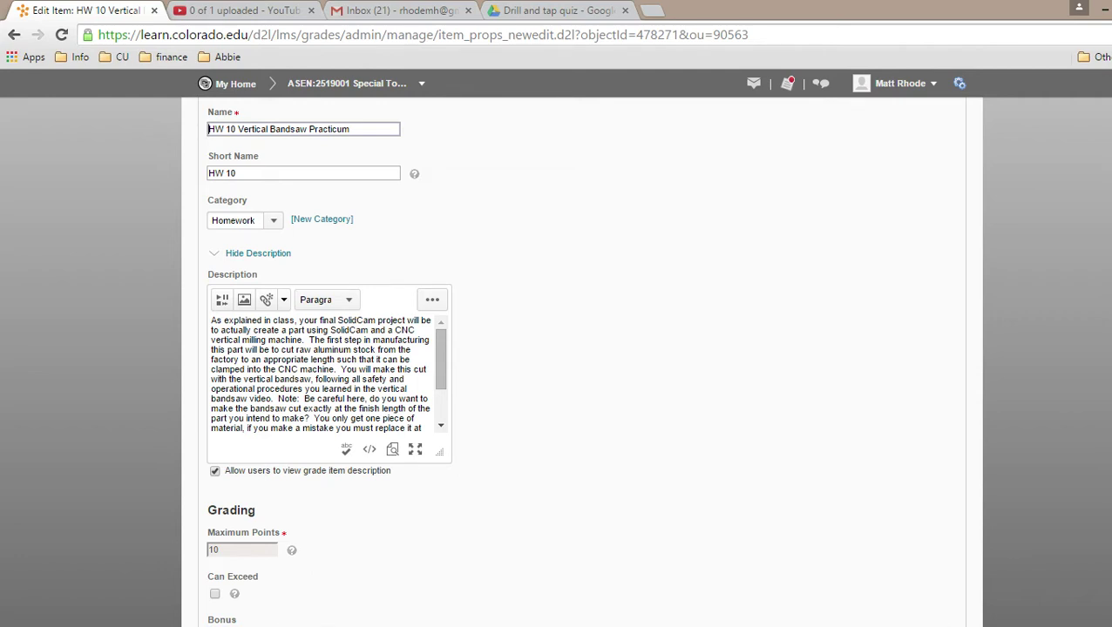
- Read through the full description of the HW 10 Vertical Bandsaw Practicum grade item
{"action": "scroll", "coordinate": [323, 373], "scroll_direction": "down", "scroll_amount": 2}
{"action": "scroll", "coordinate": [322, 373], "scroll_direction": "down", "scroll_amount": 2}
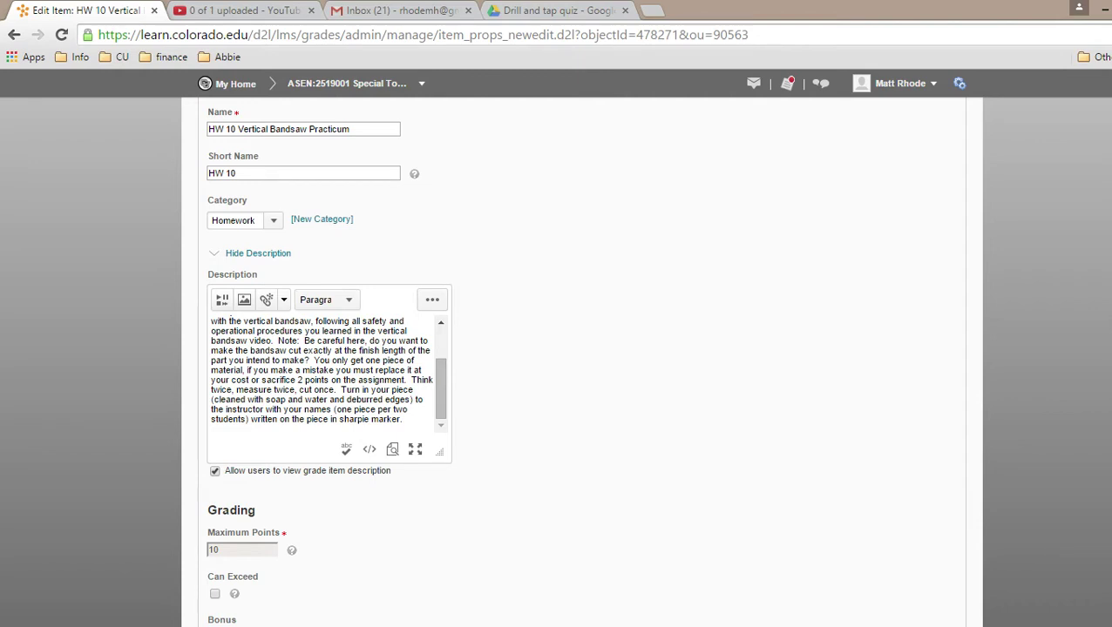
{"action": "scroll", "coordinate": [514, 193], "scroll_direction": "up", "scroll_amount": 3}
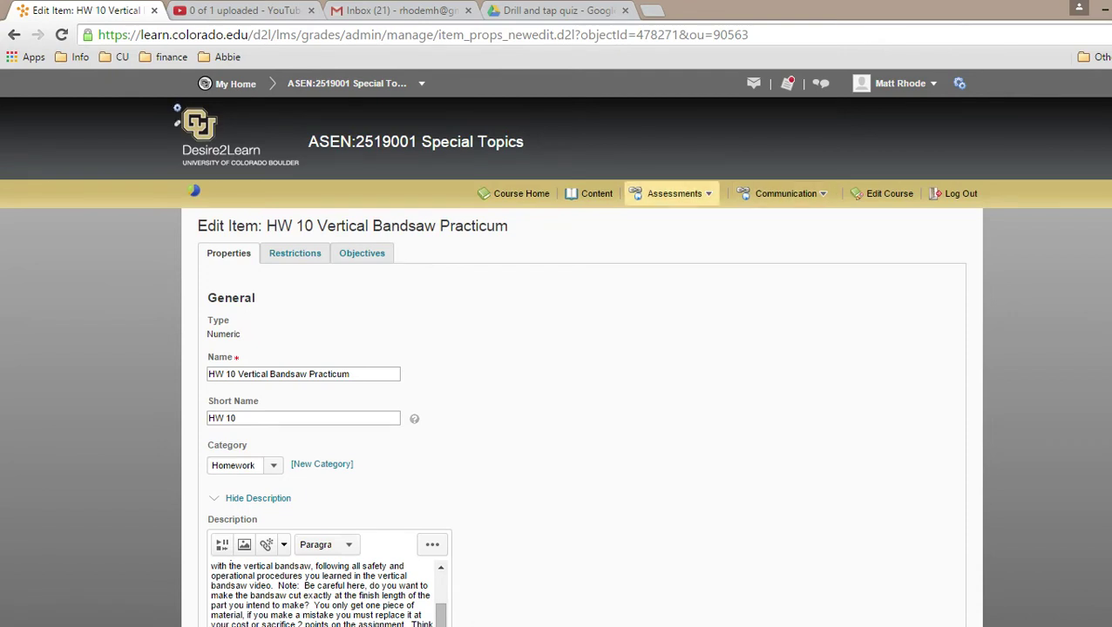
- Return to the course grades list and open the HW 11 Horizontal Bandsaw Practicum grade item
{"action": "left_click", "coordinate": [672, 193]}
{"action": "left_click", "coordinate": [649, 234]}
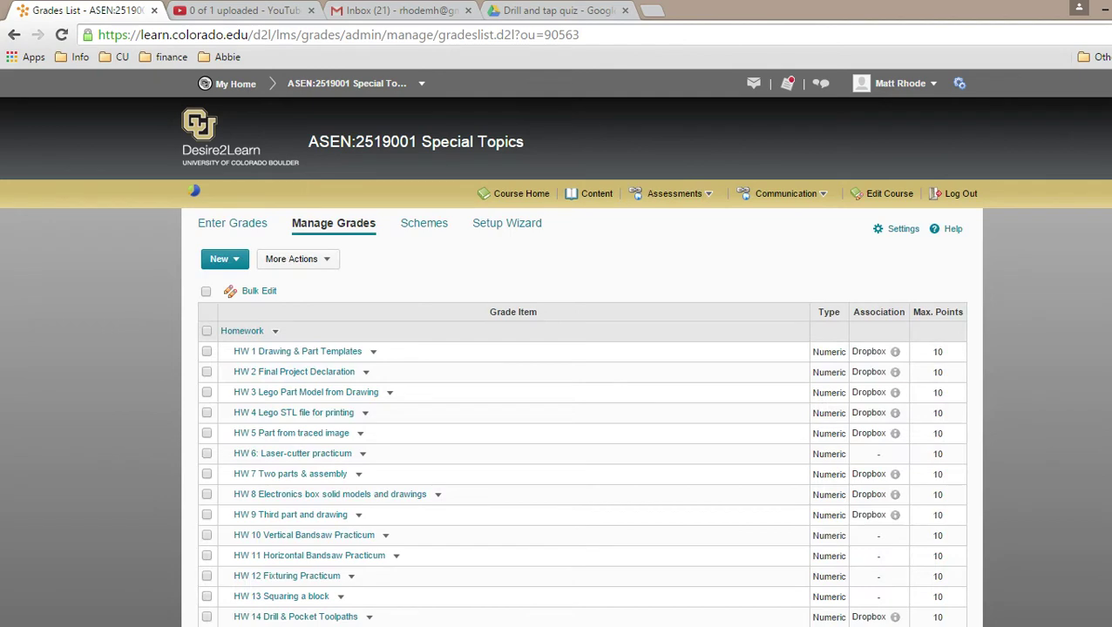
{"action": "scroll", "coordinate": [352, 487], "scroll_direction": "down", "scroll_amount": 1}
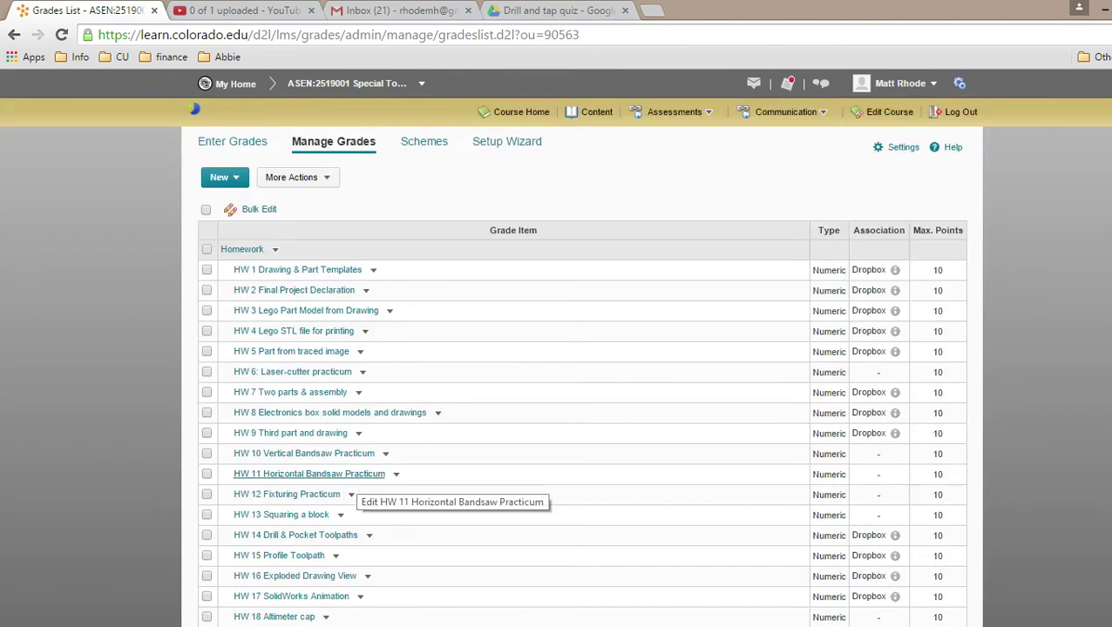
{"action": "left_click", "coordinate": [351, 476]}
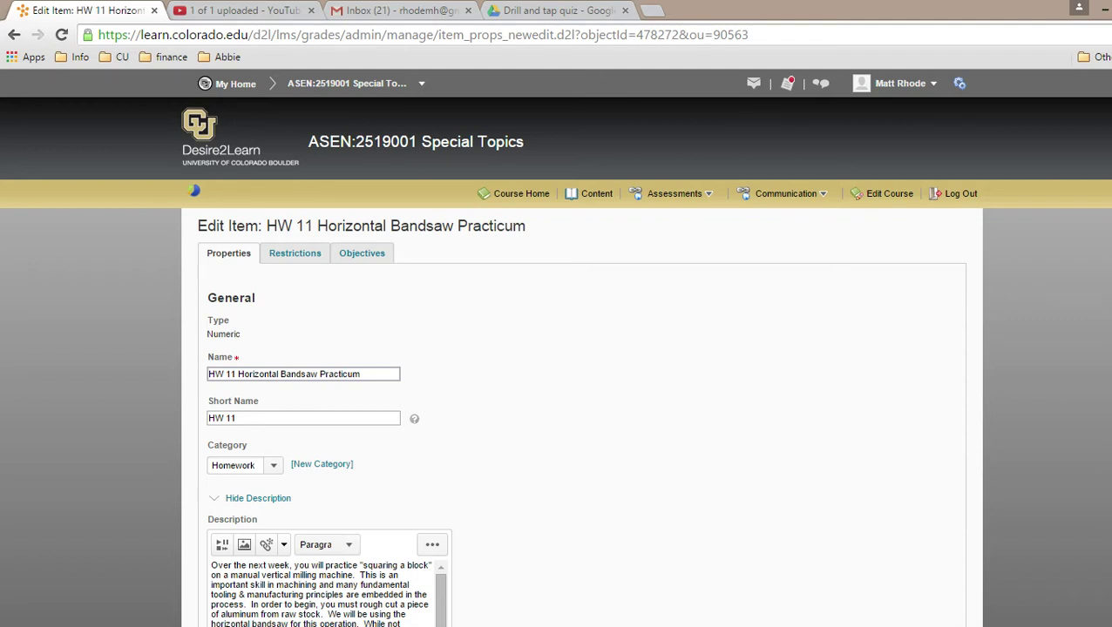
- Go back to the course grades list and open the HW 7 Two parts & assembly grade item at its description
{"action": "left_click", "coordinate": [674, 193]}
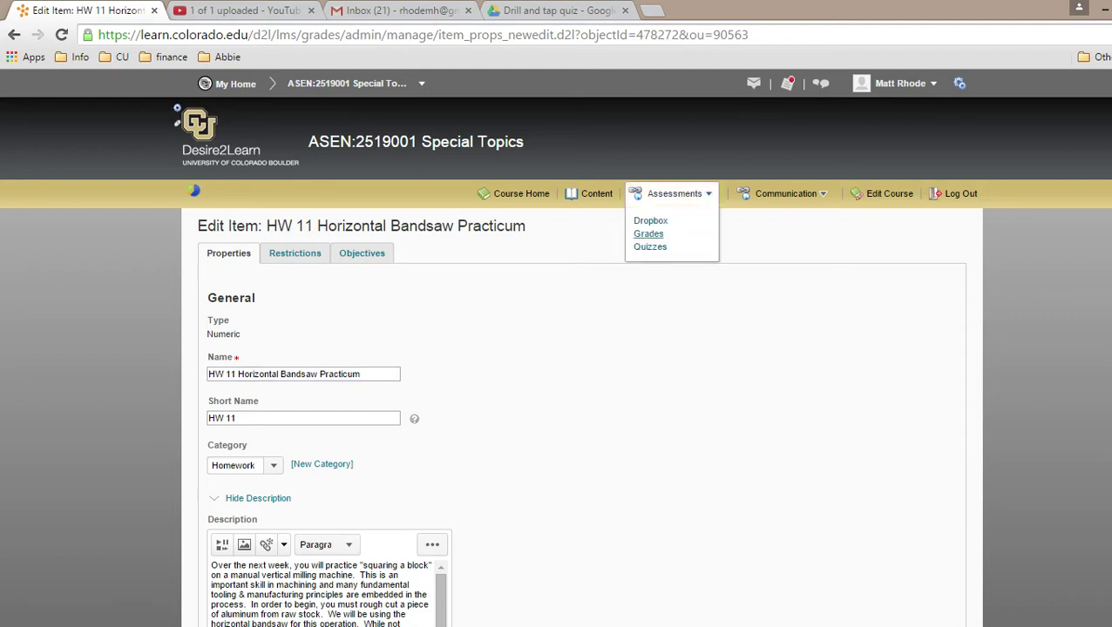
{"action": "left_click", "coordinate": [649, 233]}
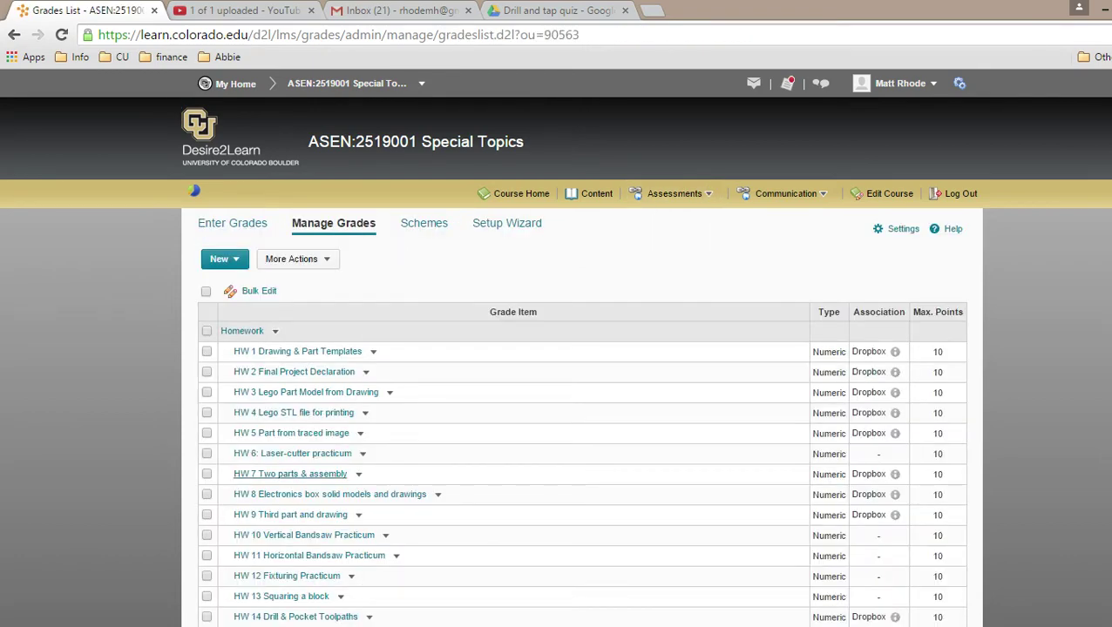
{"action": "left_click", "coordinate": [290, 474]}
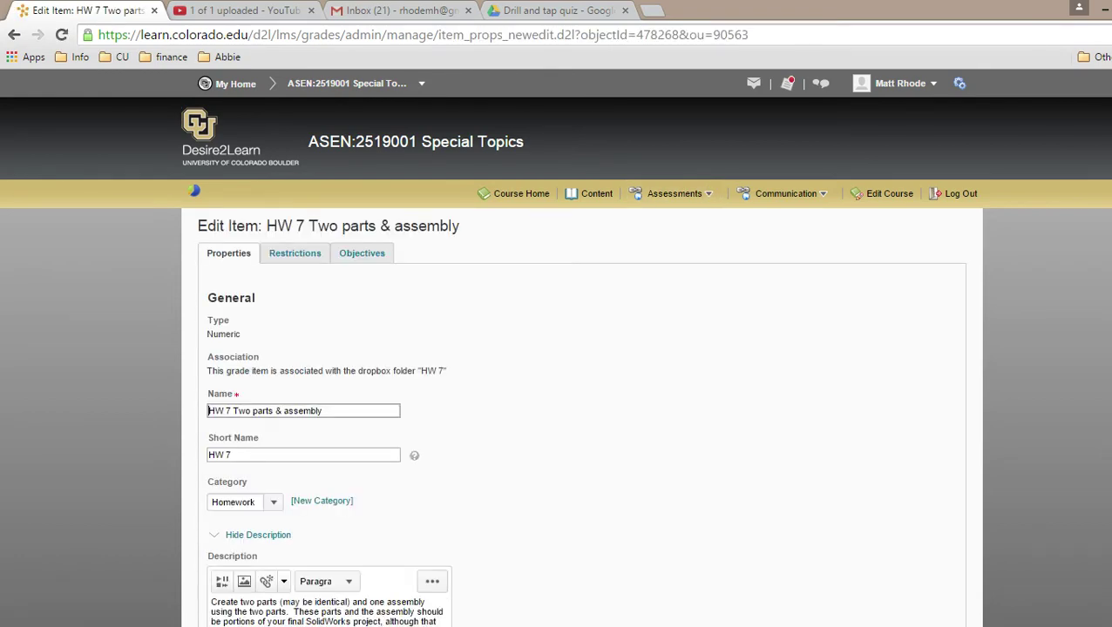
{"action": "scroll", "coordinate": [581, 366], "scroll_direction": "down", "scroll_amount": 2}
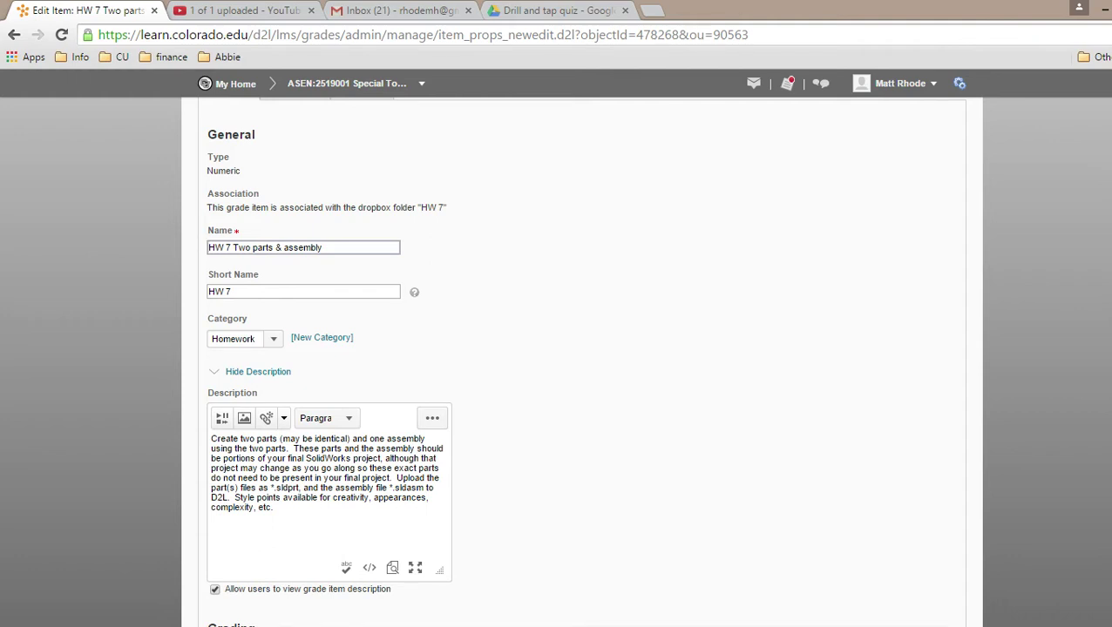
- Insert "Also upload drawing files" in the HW 7 description, directly before the sentence starting "Upload the part(s) files"
{"action": "left_click", "coordinate": [394, 477]}
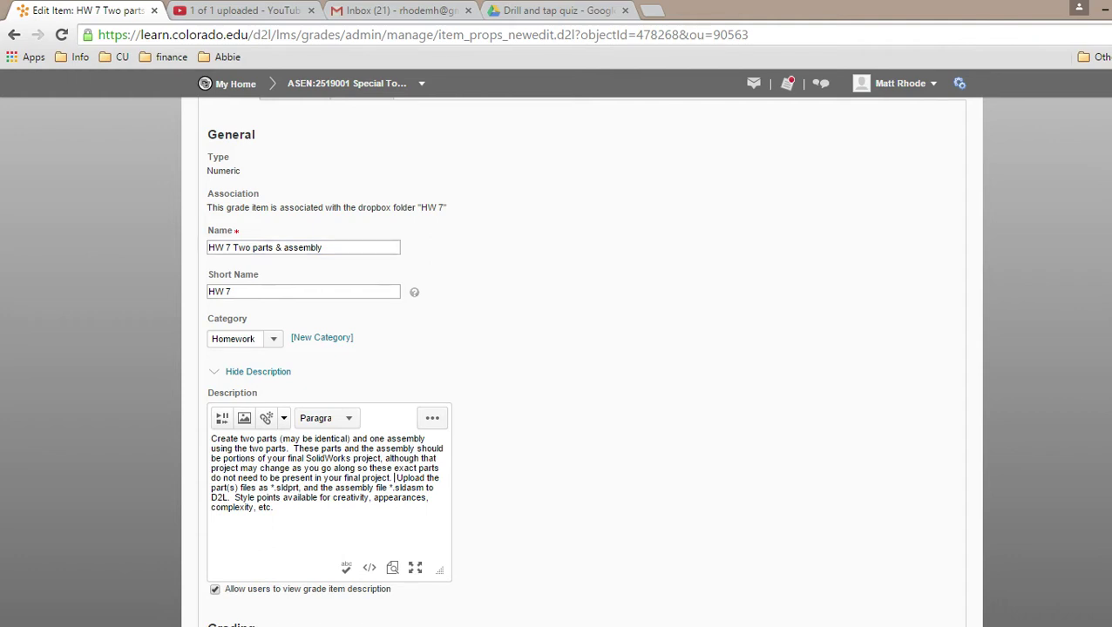
{"action": "type", "text": "Also upload dro"}
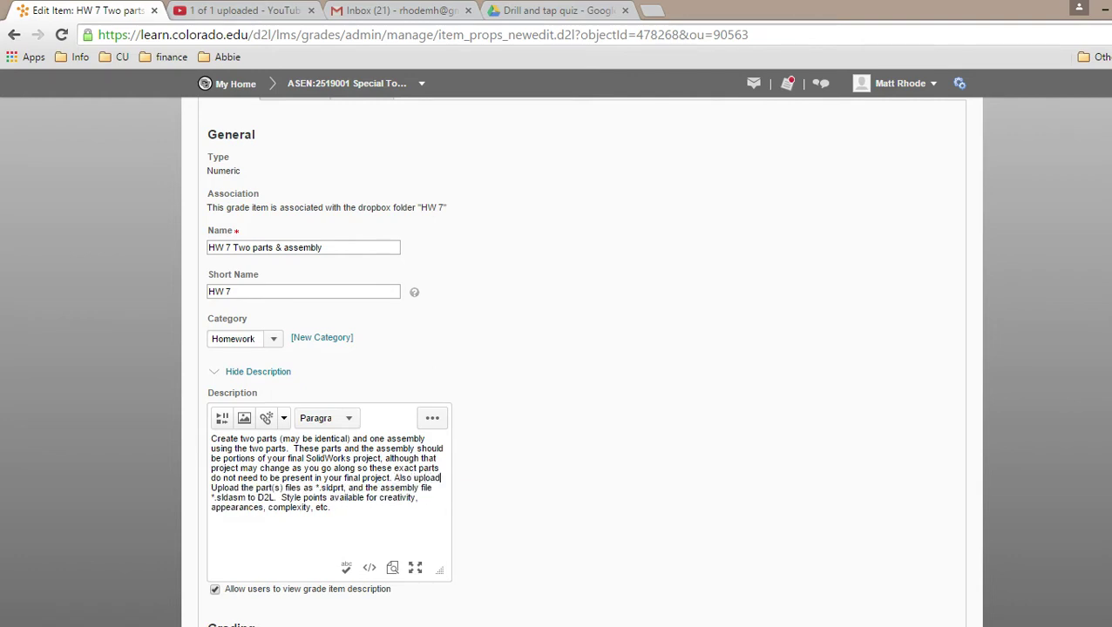
{"action": "type", "text": "awing files"}
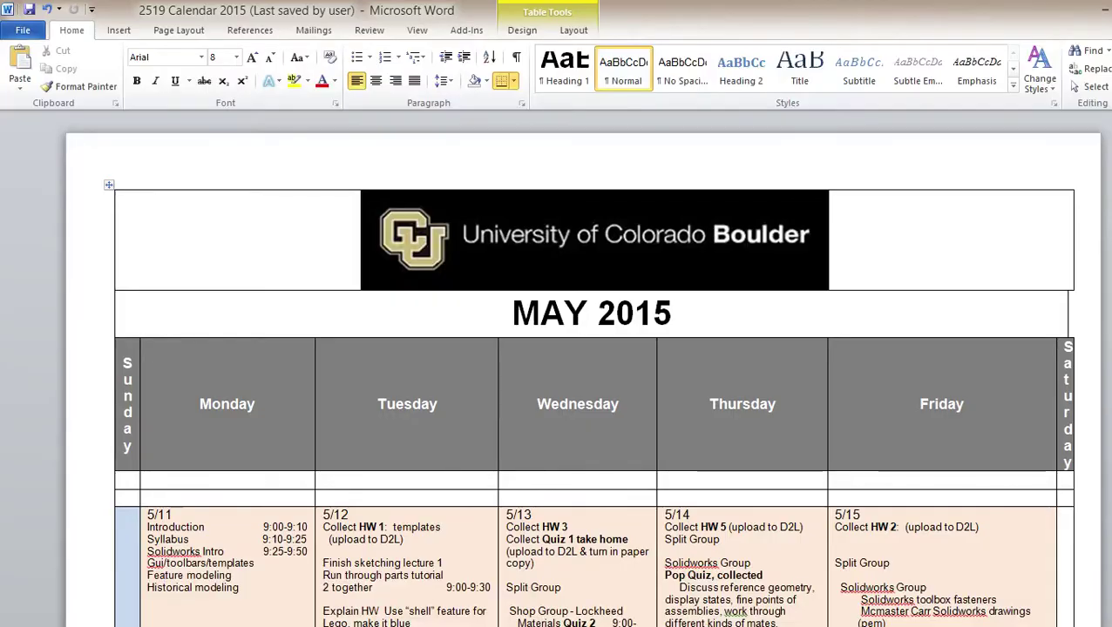
- In the Word document 2519 Calendar 2015, cut the line "Collect Quiz 3 (take home)" from the 5/19 cell
{"action": "scroll", "coordinate": [581, 371], "scroll_direction": "down", "scroll_amount": 10}
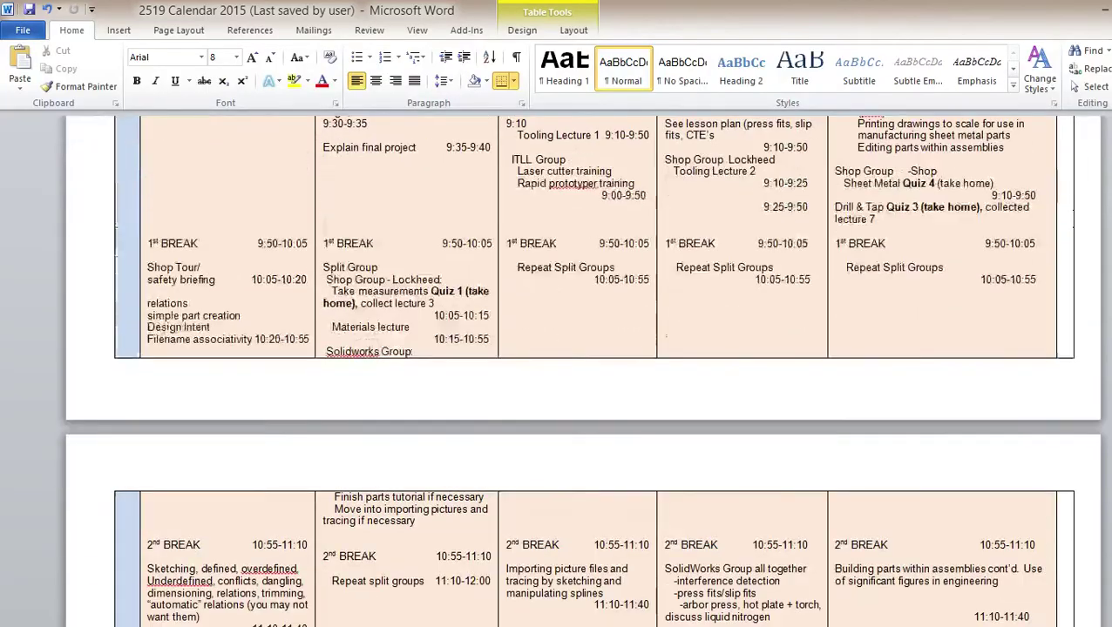
{"action": "scroll", "coordinate": [592, 370], "scroll_direction": "down", "scroll_amount": 10}
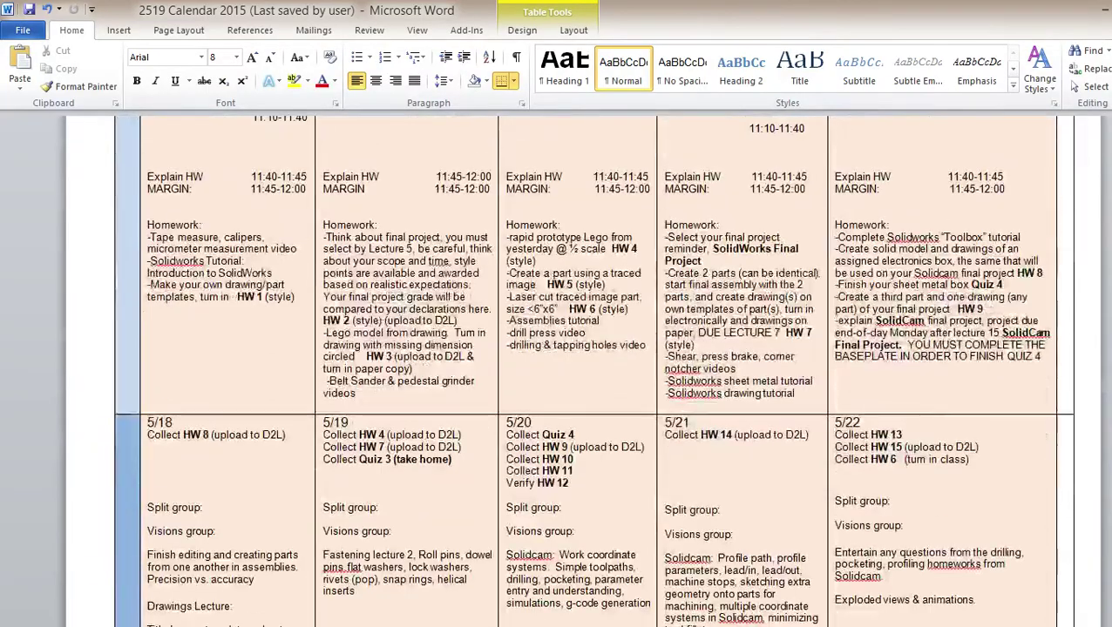
{"action": "left_click_drag", "start_coordinate": [451, 459], "coordinate": [323, 460]}
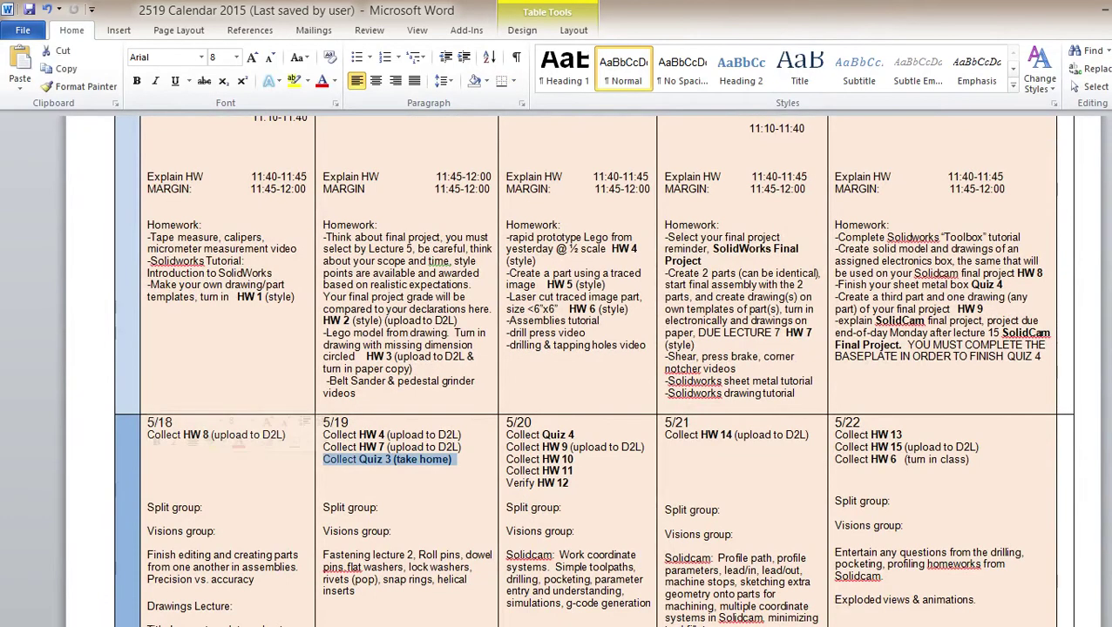
{"action": "right_click", "coordinate": [334, 473]}
{"action": "key", "text": "Escape"}
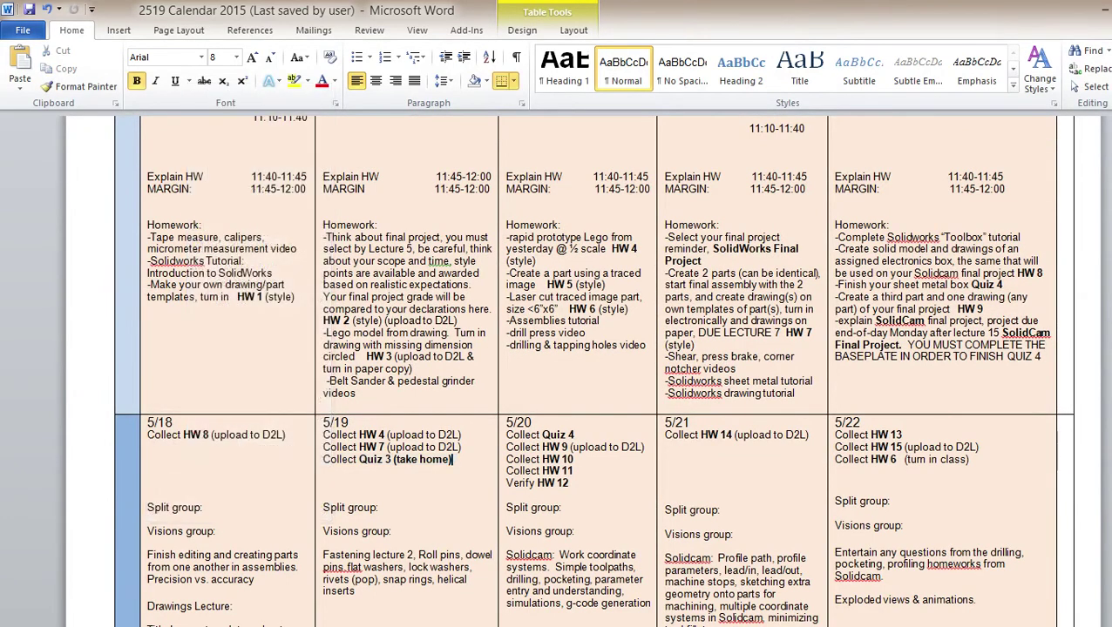
{"action": "left_click_drag", "start_coordinate": [452, 459], "coordinate": [323, 459]}
{"action": "right_click", "coordinate": [186, 467]}
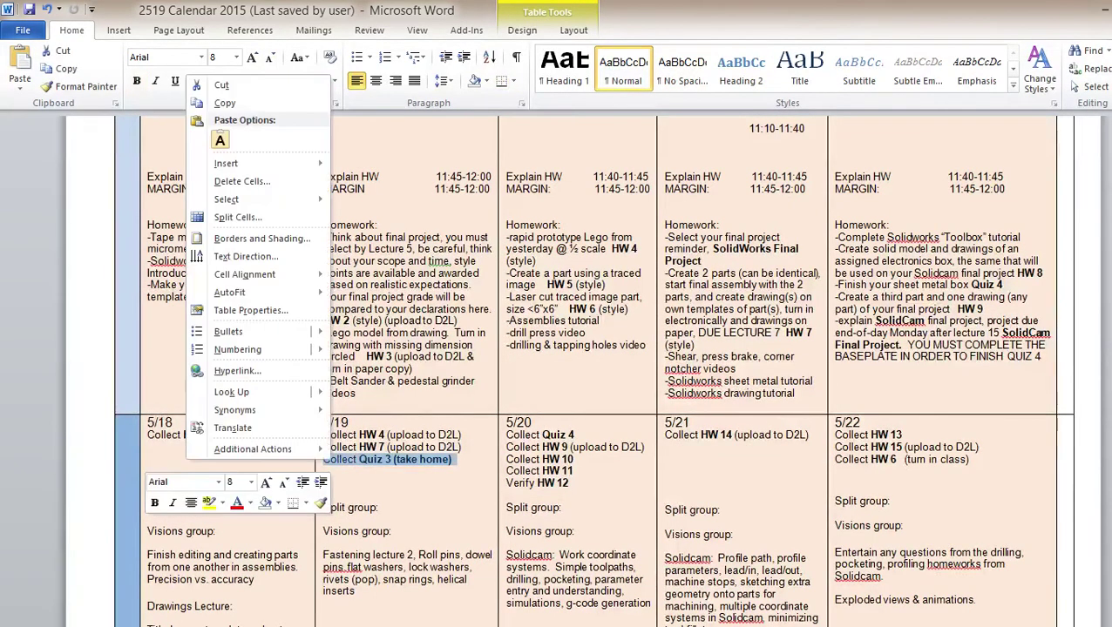
{"action": "left_click", "coordinate": [221, 85]}
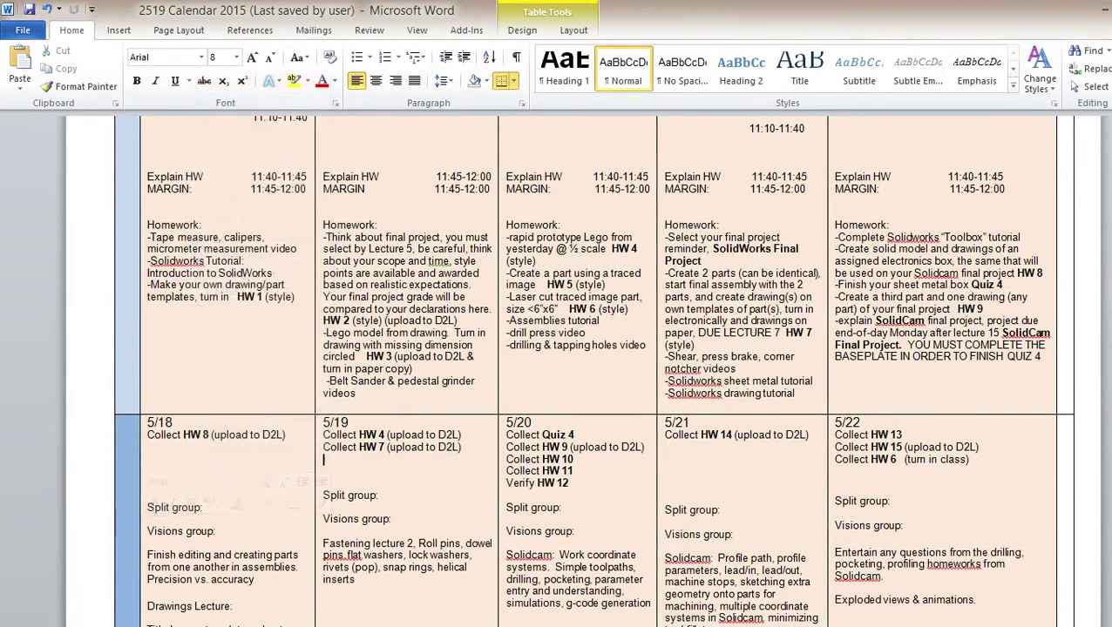
- Paste the cut Quiz 3 line on a new line below "Verify HW 12" in the 5/20 cell
{"action": "left_click", "coordinate": [569, 483]}
{"action": "key", "text": "Return"}
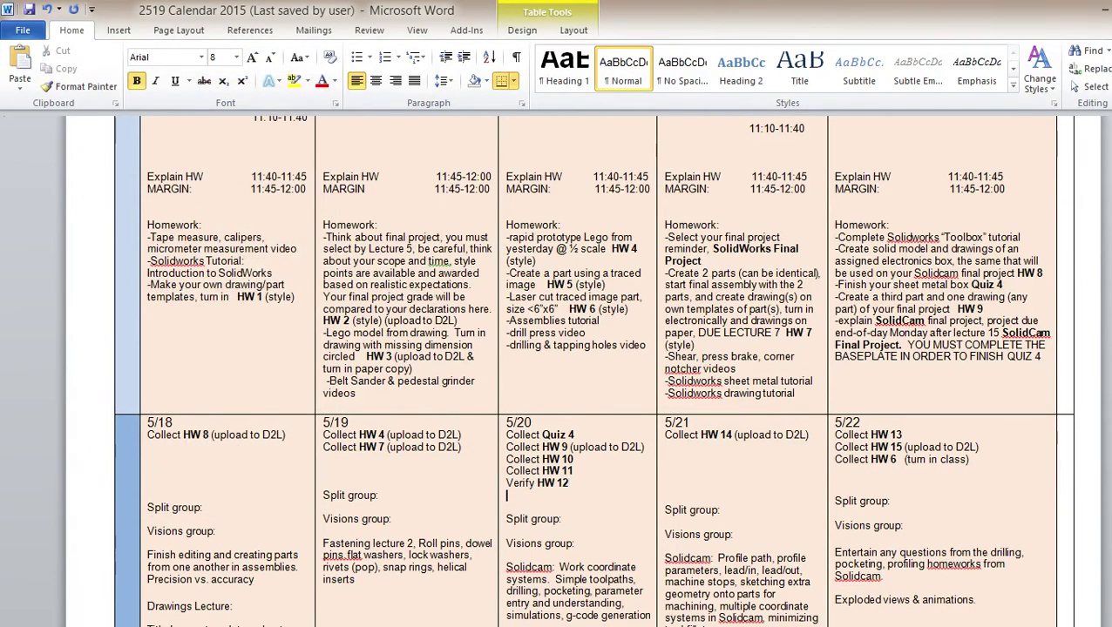
{"action": "right_click", "coordinate": [514, 495]}
{"action": "left_click", "coordinate": [407, 173]}
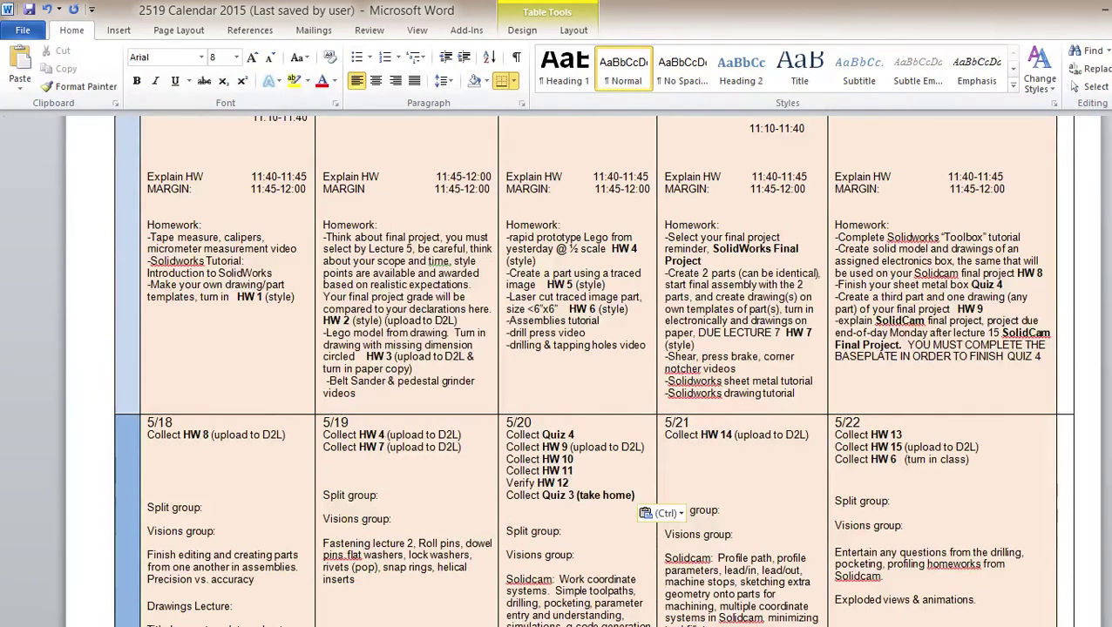
- Even out the row spacing by adding a blank line in the 5/19 cell and removing the extra blank lines below Quiz 3 in 5/20
{"action": "left_click", "coordinate": [323, 460]}
{"action": "key", "text": "Return"}
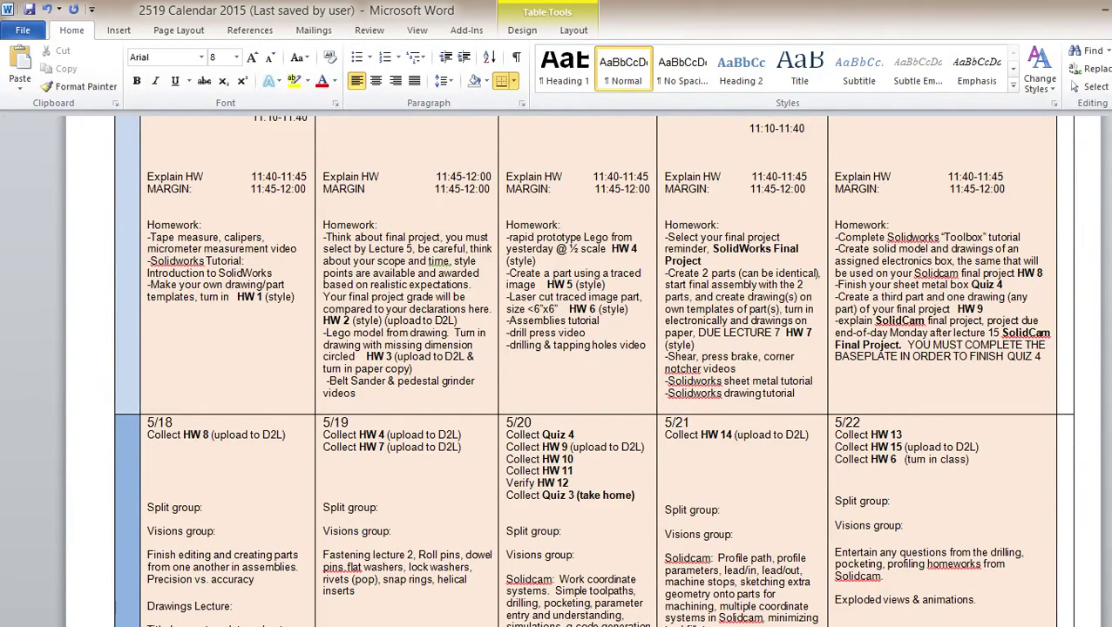
{"action": "key", "text": "BackSpace"}
{"action": "key", "text": "BackSpace"}
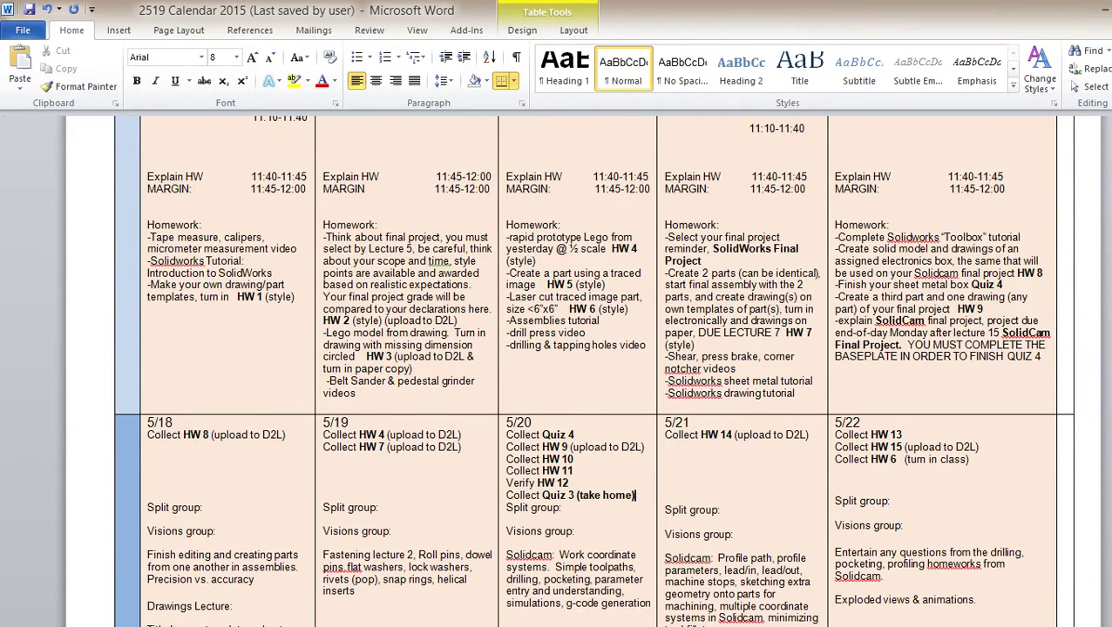
{"action": "left_click", "coordinate": [666, 487]}
- Switch back to the browser and complete the new HW 7 description sentence with "for the two part files uploaded."
{"action": "key", "text": "alt+Tab"}
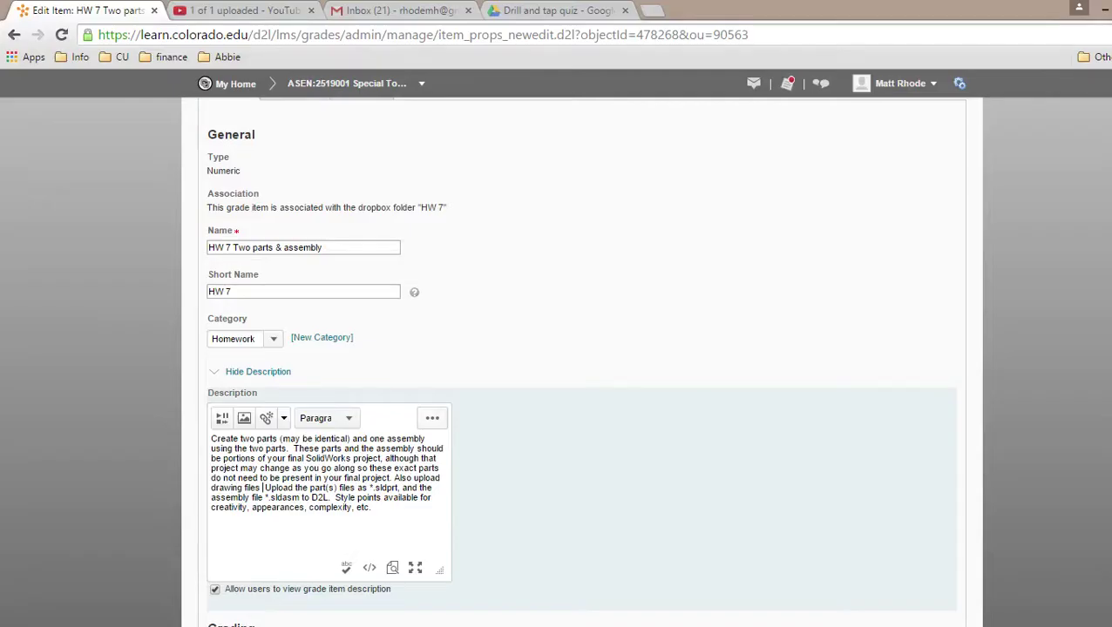
{"action": "type", "text": "for the two "}
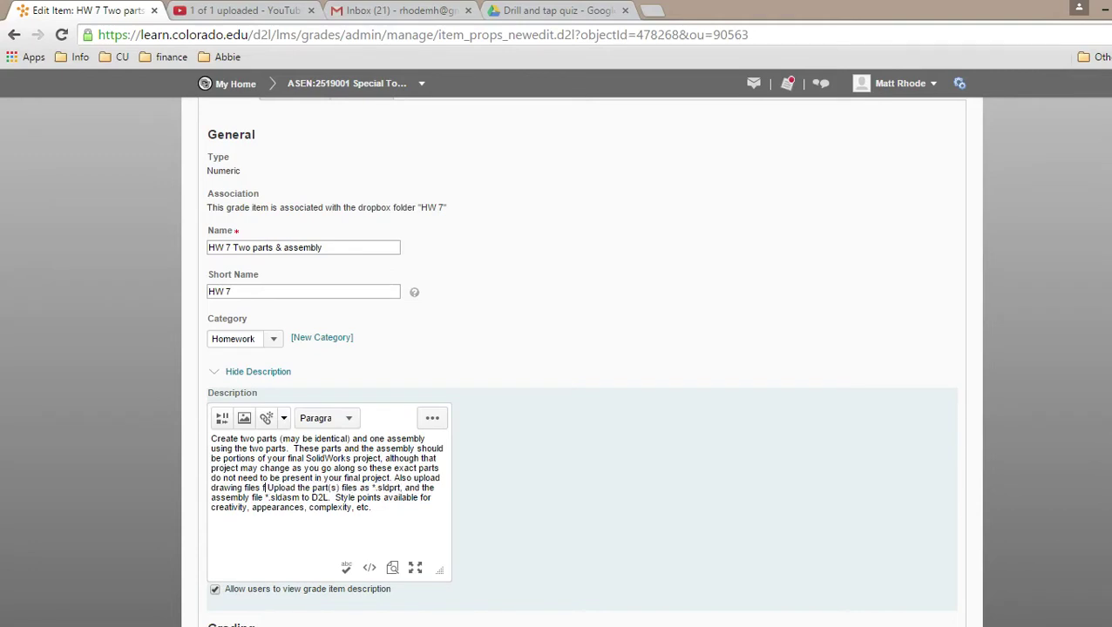
{"action": "type", "text": "file"}
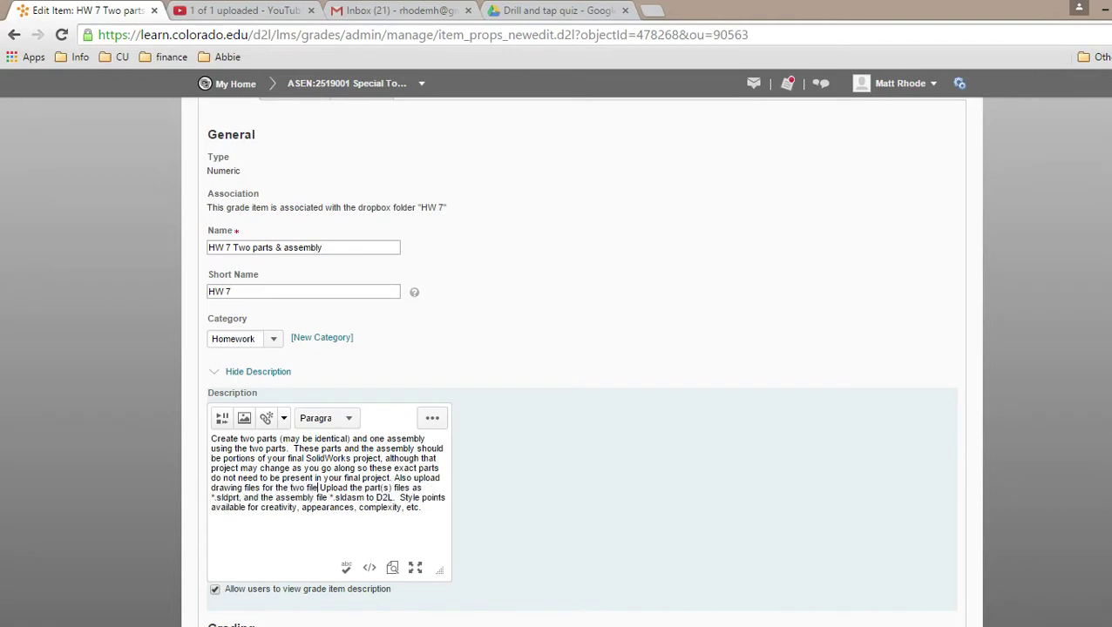
{"action": "type", "text": "part files"}
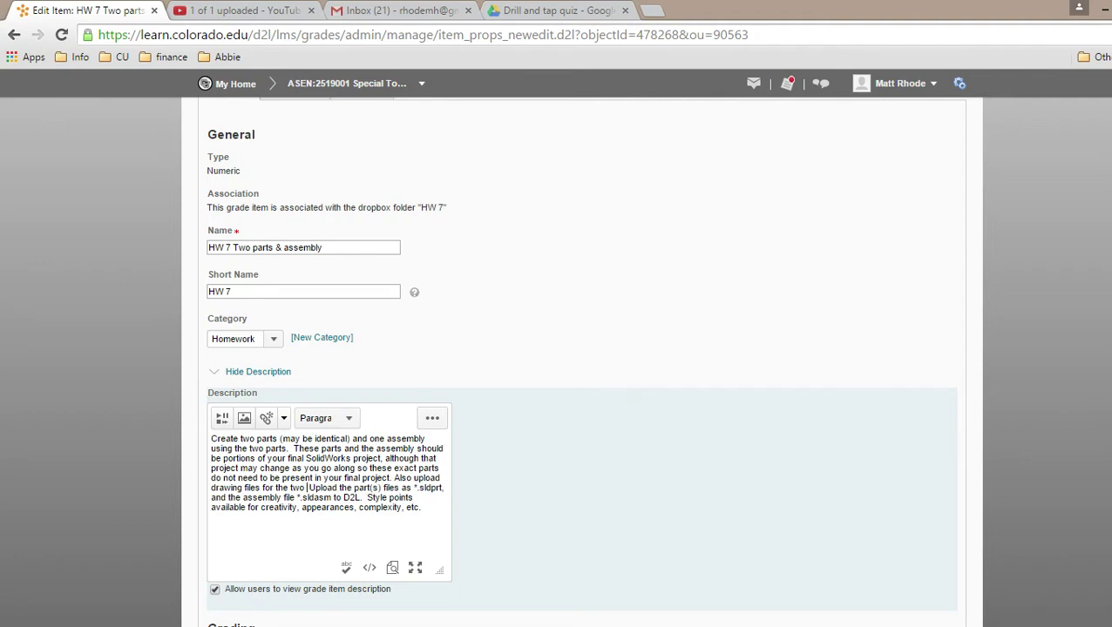
{"action": "type", "text": " uploaded."}
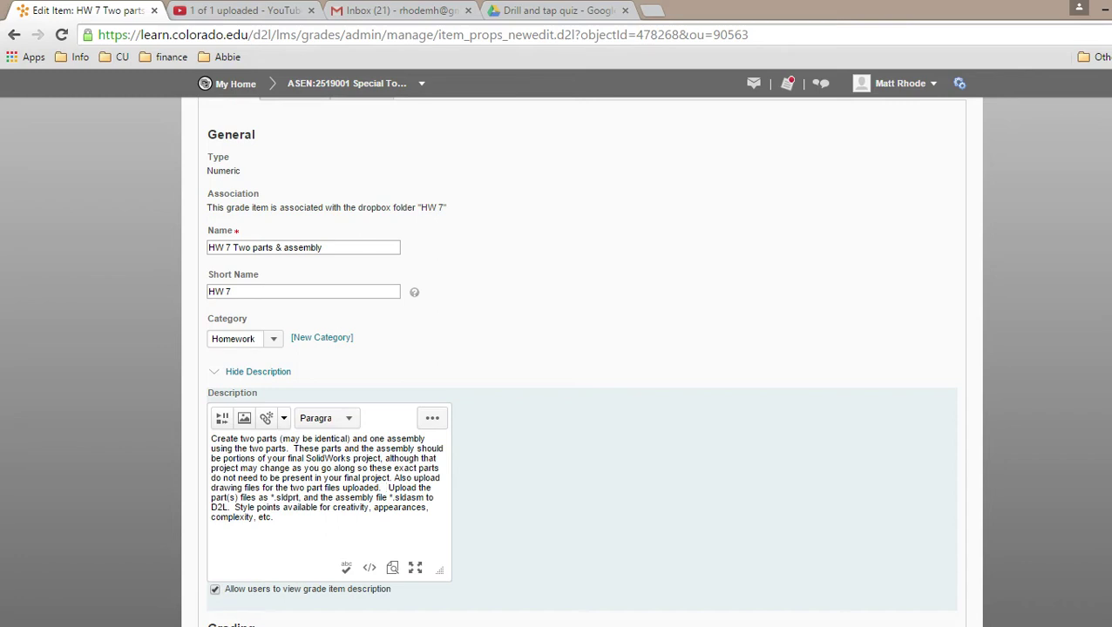
- Tidy the spacing, insert "(*.slddrw)" after "drawing files" in the HW 7 description, and save the grade item
{"action": "key", "text": "BackSpace"}
{"action": "key", "text": "BackSpace"}
{"action": "key", "text": "BackSpace"}
{"action": "type", "text": "("}
{"action": "type", "text": "*.slddr"}
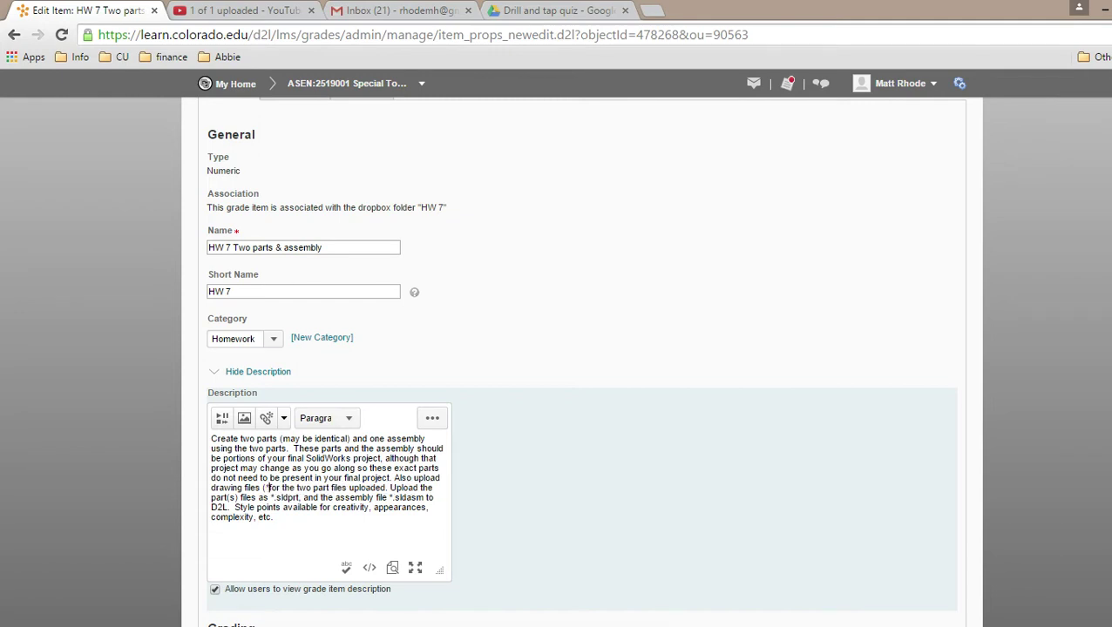
{"action": "type", "text": "w)"}
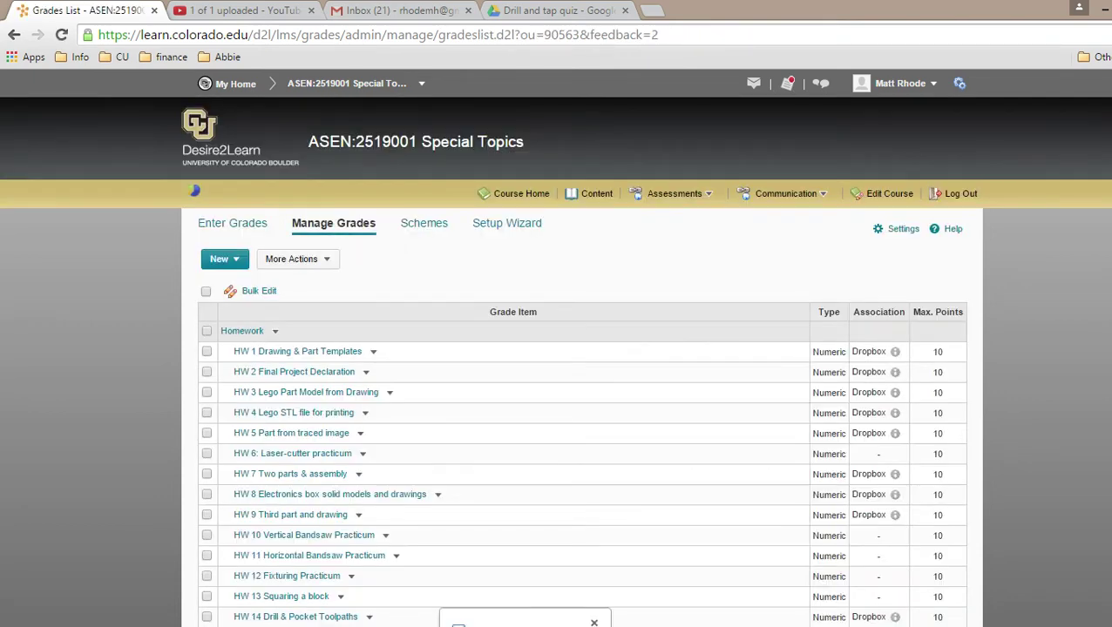
- Open the Assigned_assemblies_screws_2015 file from the Drill and tap quiz module in the course content
{"action": "left_click", "coordinate": [596, 194]}
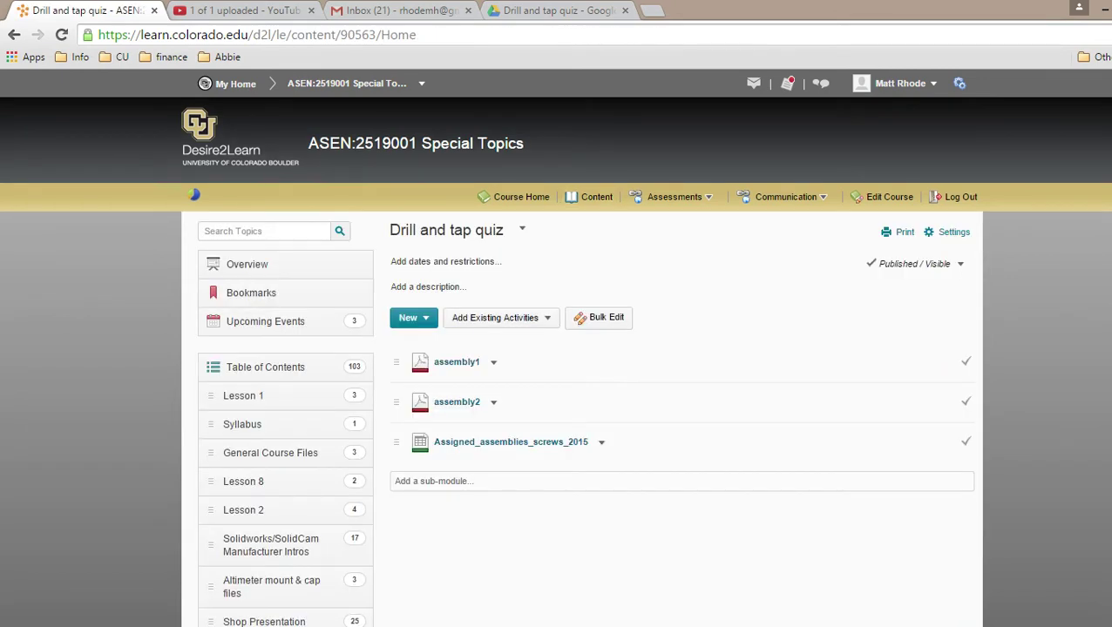
{"action": "scroll", "coordinate": [581, 362], "scroll_direction": "down", "scroll_amount": 3}
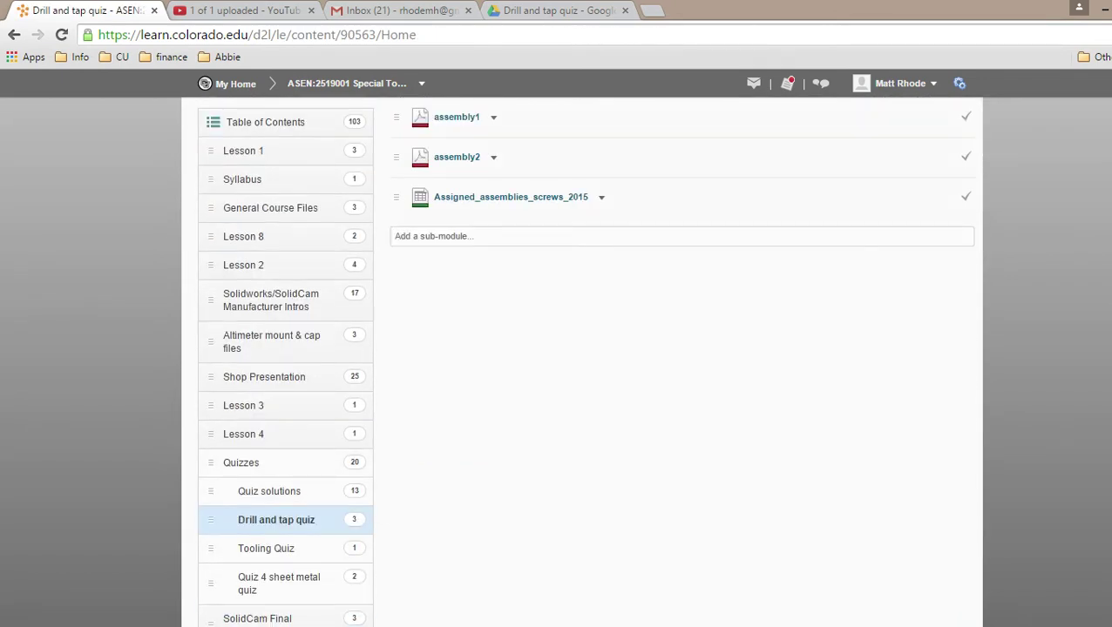
{"action": "left_click", "coordinate": [511, 196]}
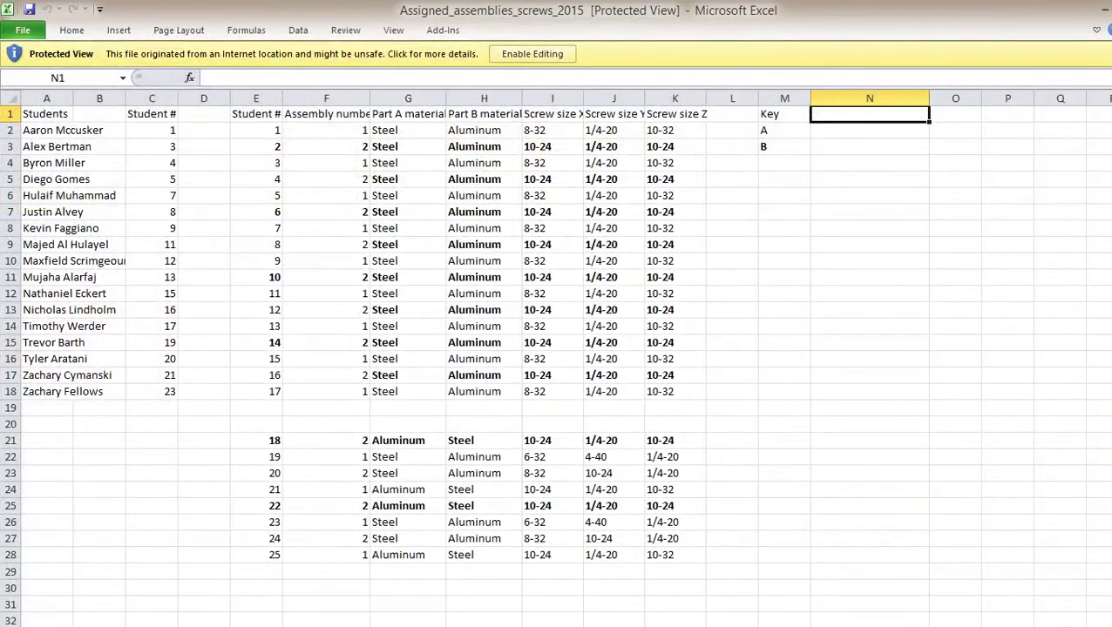
- Enable editing for the Assigned_assemblies_screws_2015 workbook in Excel and select the first student's name in cell A2
{"action": "left_click", "coordinate": [533, 53]}
{"action": "left_click", "coordinate": [869, 255]}
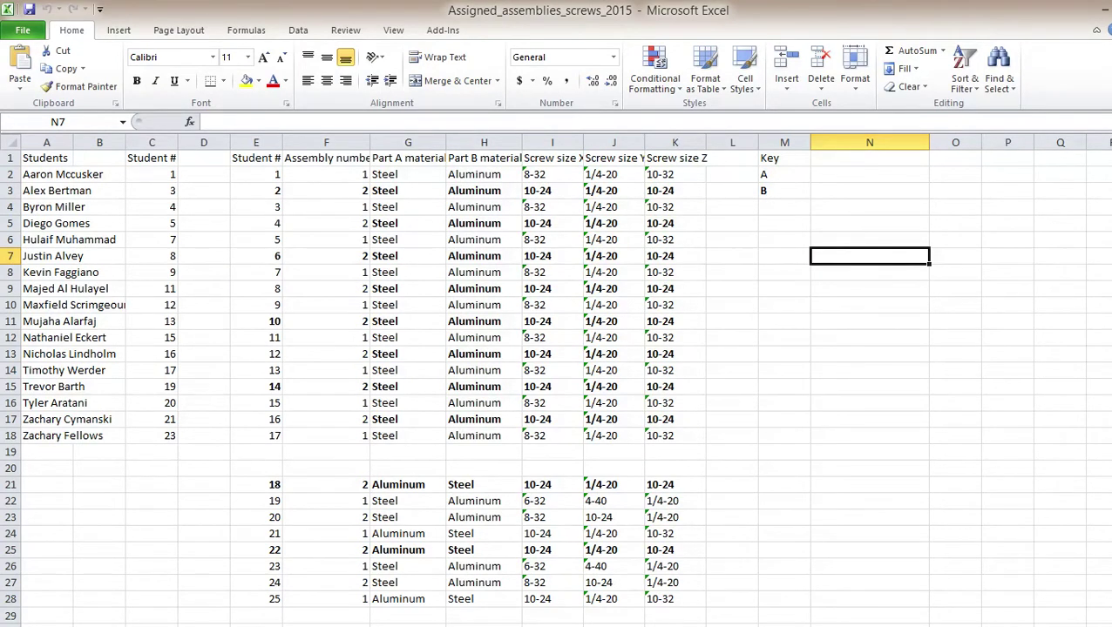
{"action": "left_click", "coordinate": [70, 174]}
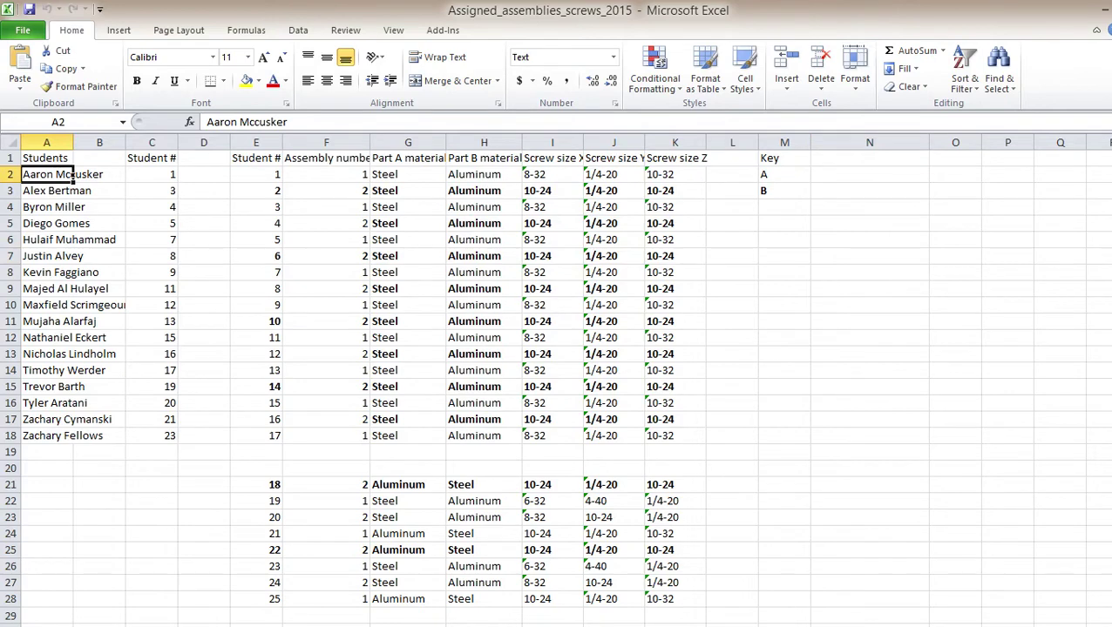
- Trace the first student's number from the Students list to the matching assignment row and its assembly number in F2
{"action": "left_click", "coordinate": [152, 174]}
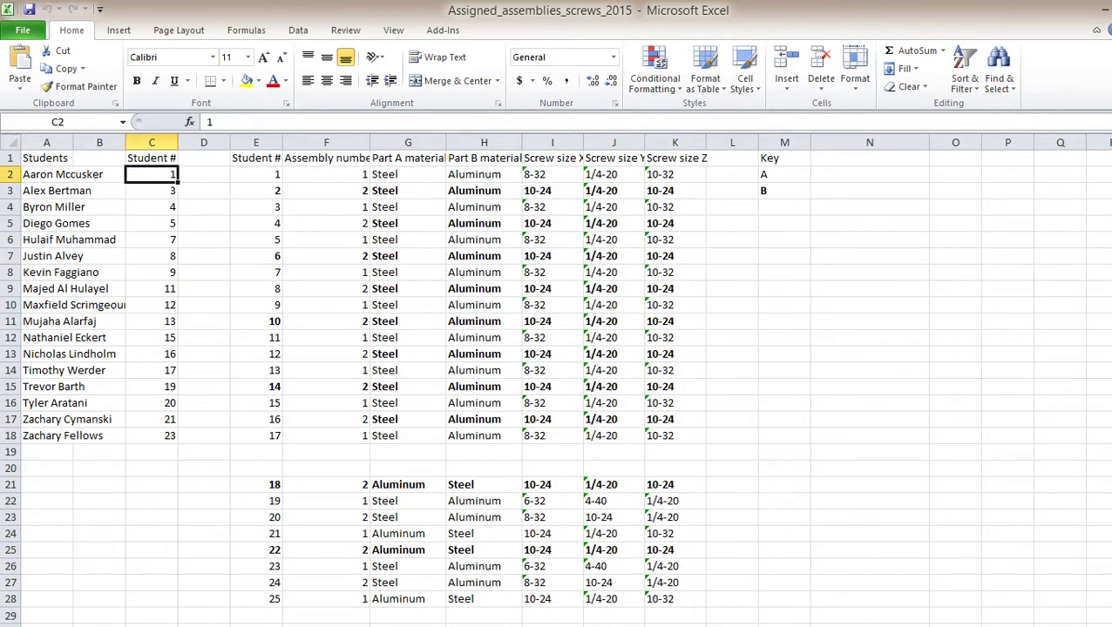
{"action": "left_click", "coordinate": [255, 158]}
{"action": "left_click", "coordinate": [256, 175]}
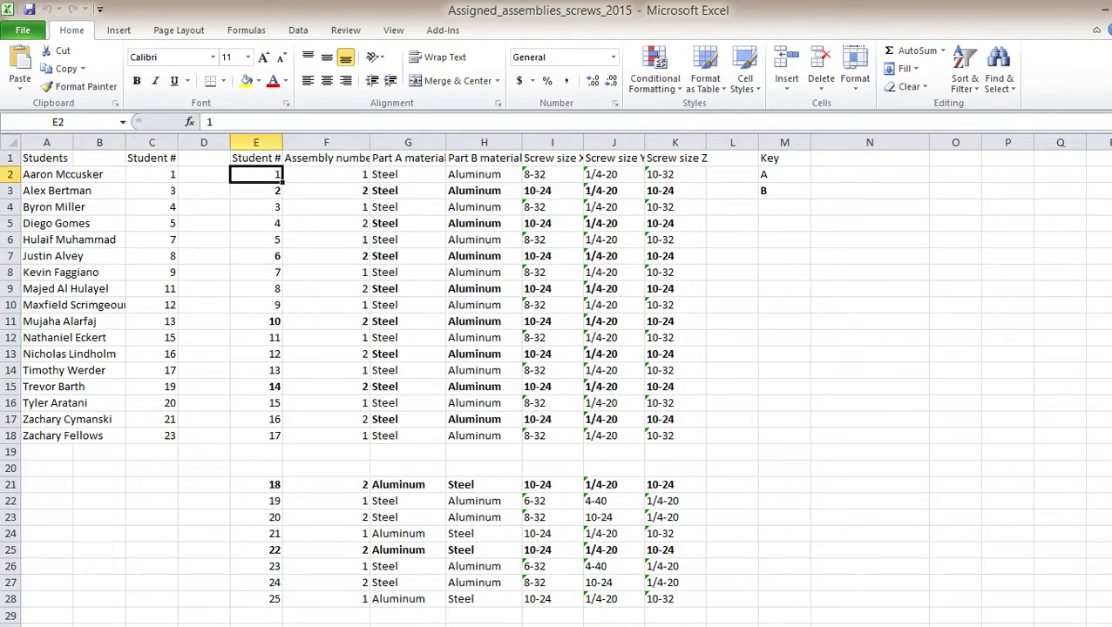
{"action": "left_click", "coordinate": [326, 174]}
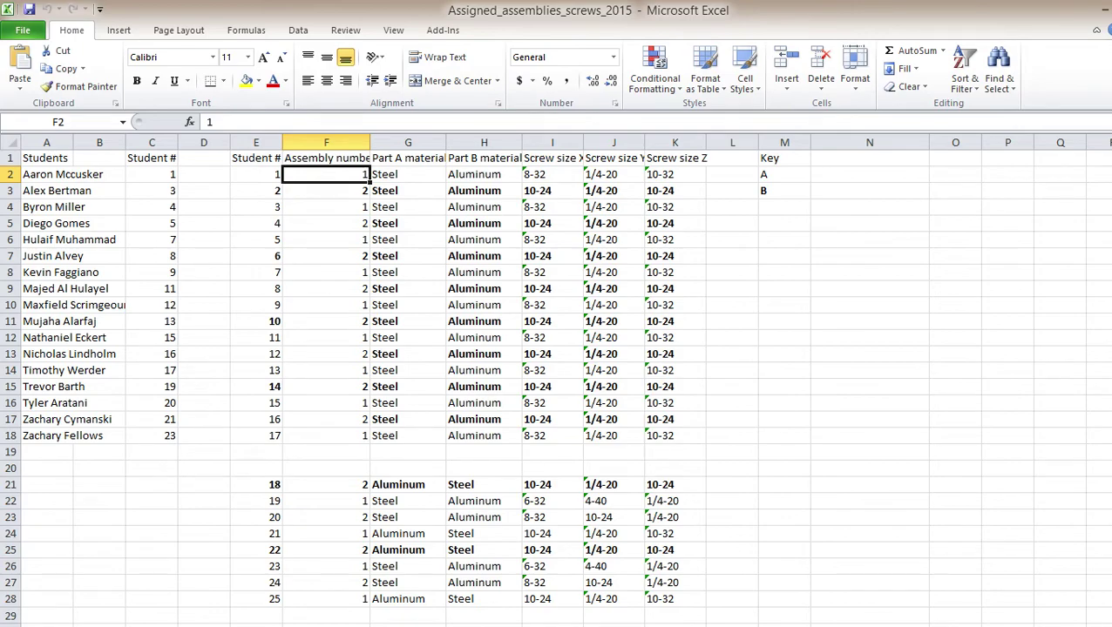
- Switch to the browser and open the course's grade management list
{"action": "left_click", "coordinate": [198, 626]}
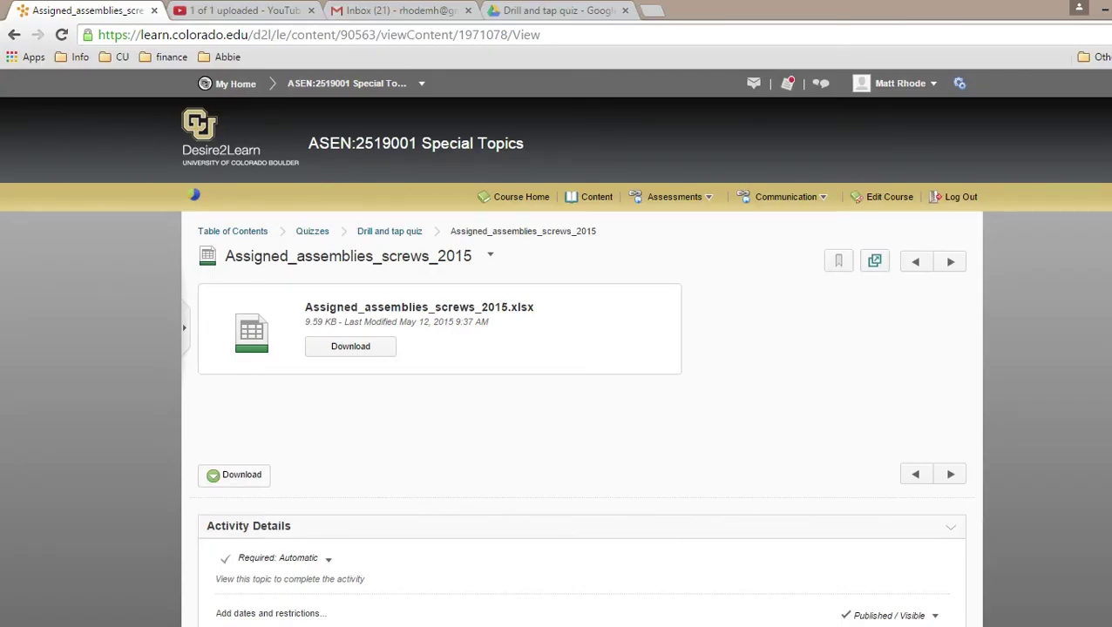
{"action": "left_click", "coordinate": [589, 197]}
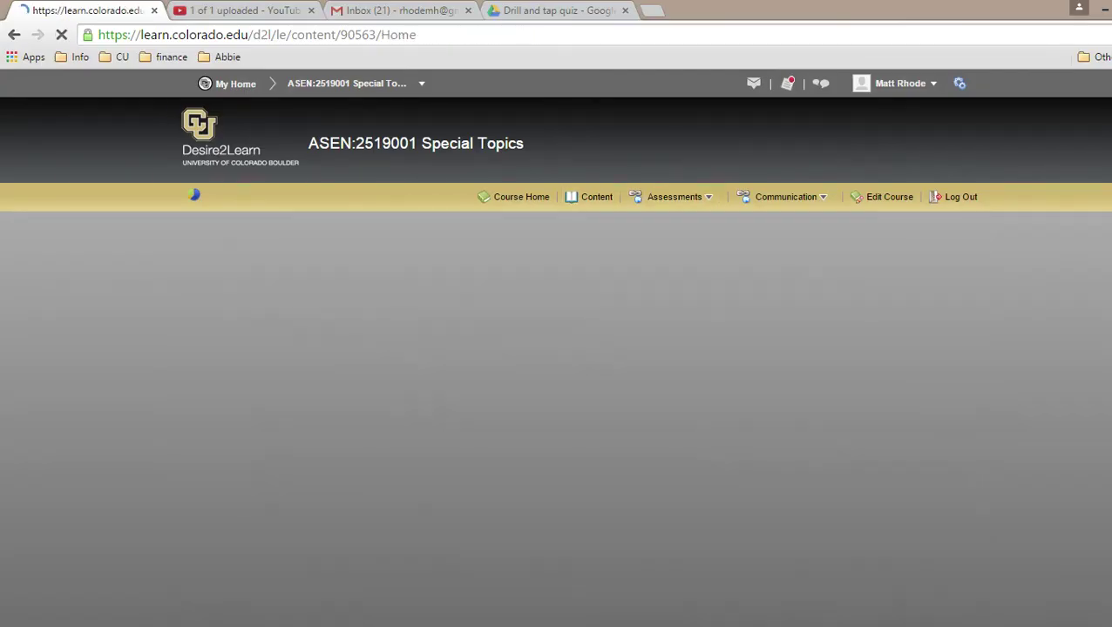
{"action": "mouse_move", "coordinate": [672, 197]}
{"action": "left_click", "coordinate": [648, 237]}
{"action": "key", "text": "Return"}
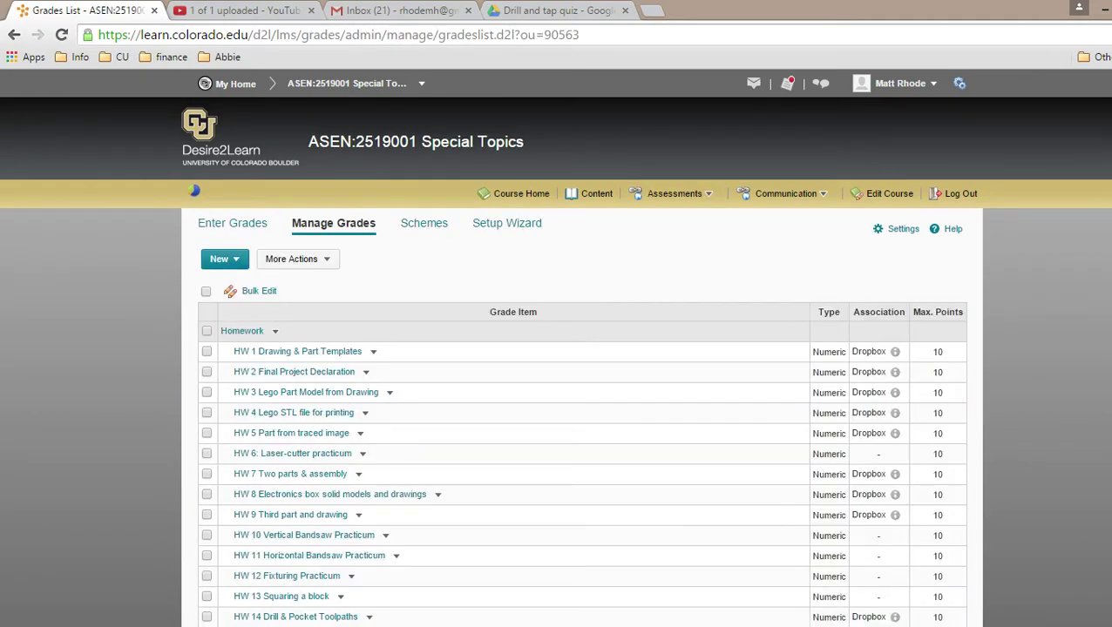
- Open the HW 7 Two parts & assembly grade item and insert ", two drawings" after "Two parts" in its name
{"action": "left_click", "coordinate": [290, 474]}
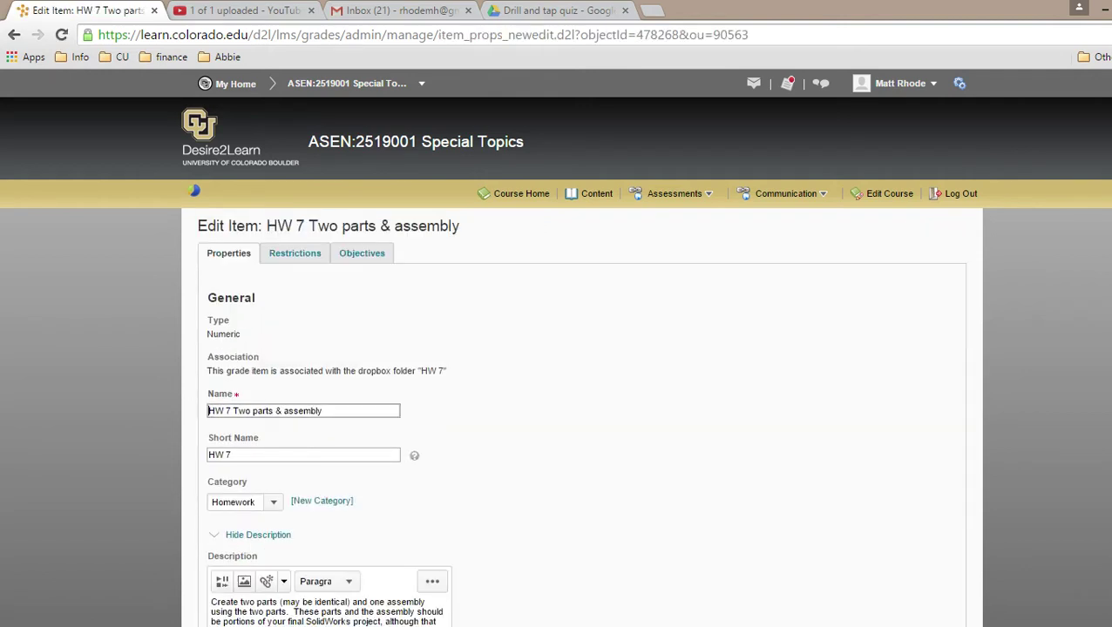
{"action": "type", "text": ", two drawings"}
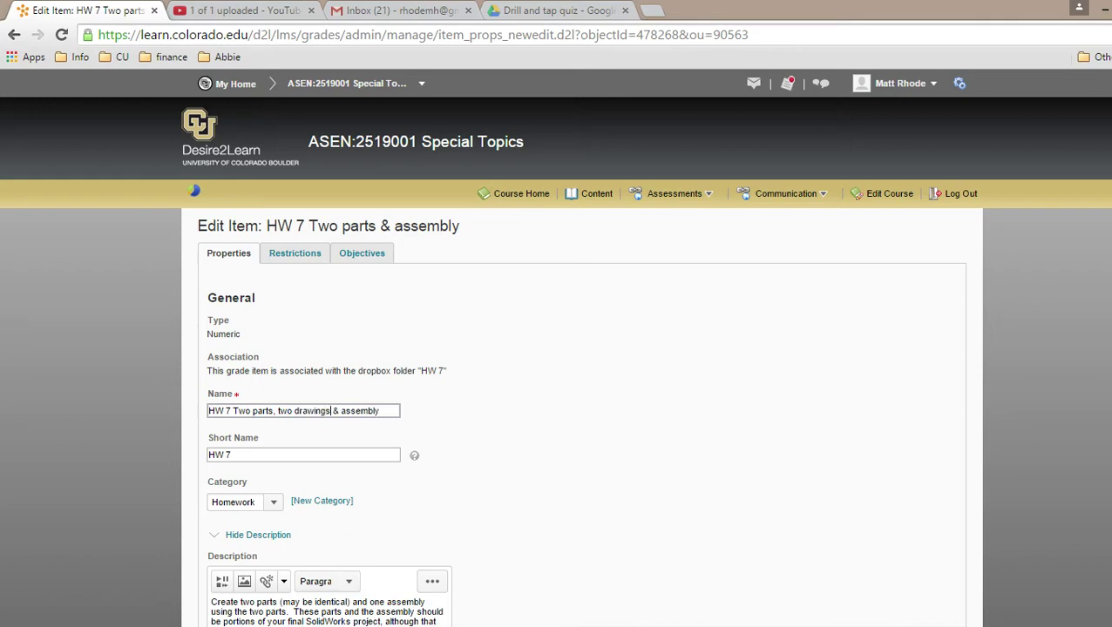
{"action": "left_click", "coordinate": [351, 602]}
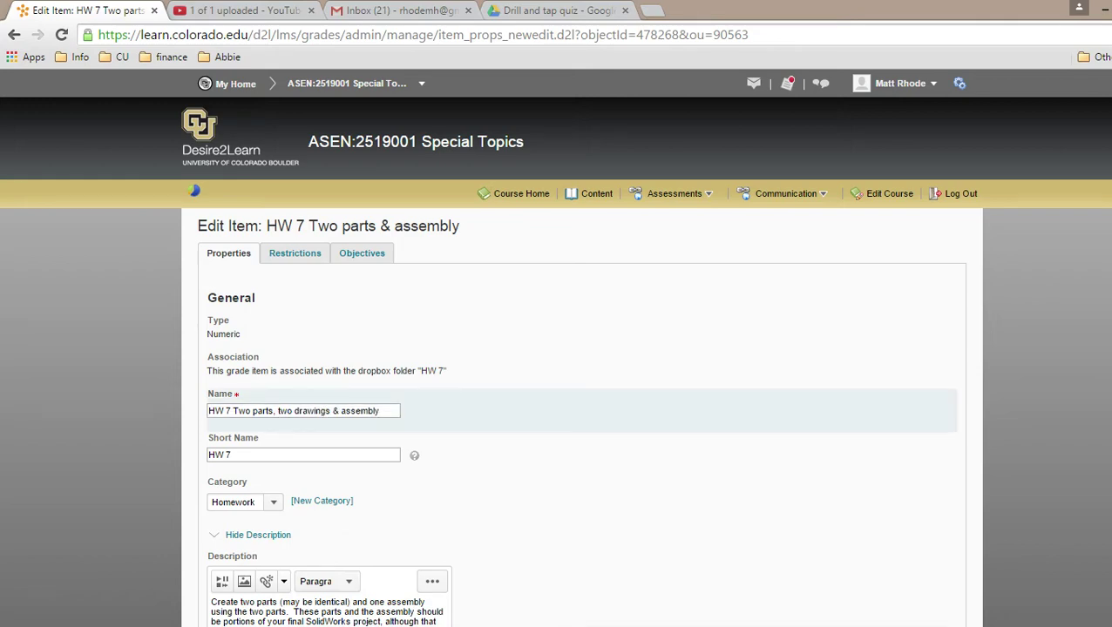
- Add ", make sure you use your custom drawing template used in HW 1" after "part files uploaded" in the HW 7 description
{"action": "scroll", "coordinate": [575, 366], "scroll_direction": "down", "scroll_amount": 4}
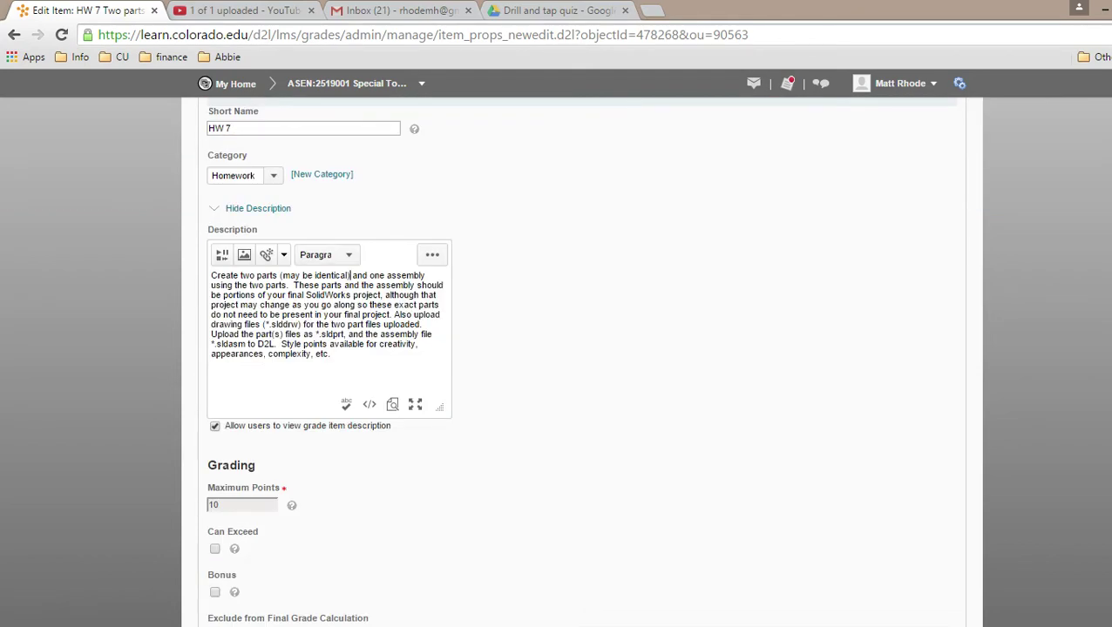
{"action": "left_click", "coordinate": [413, 324]}
{"action": "key", "text": "Right"}
{"action": "type", "text": ", mak"}
{"action": "type", "text": "e sure you use f"}
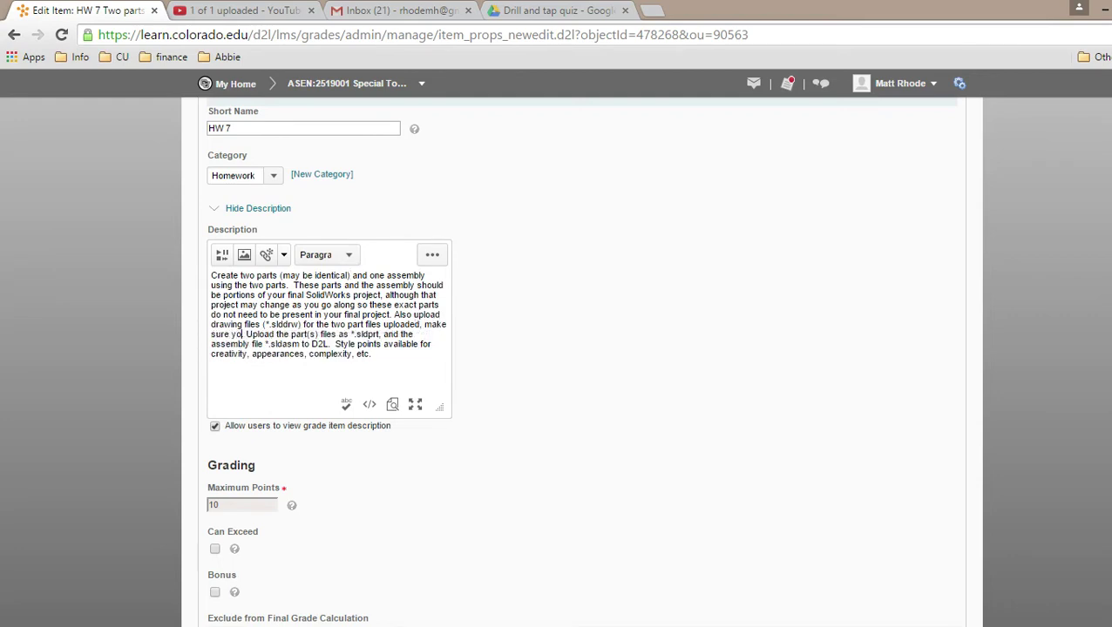
{"action": "type", "text": "our custom"}
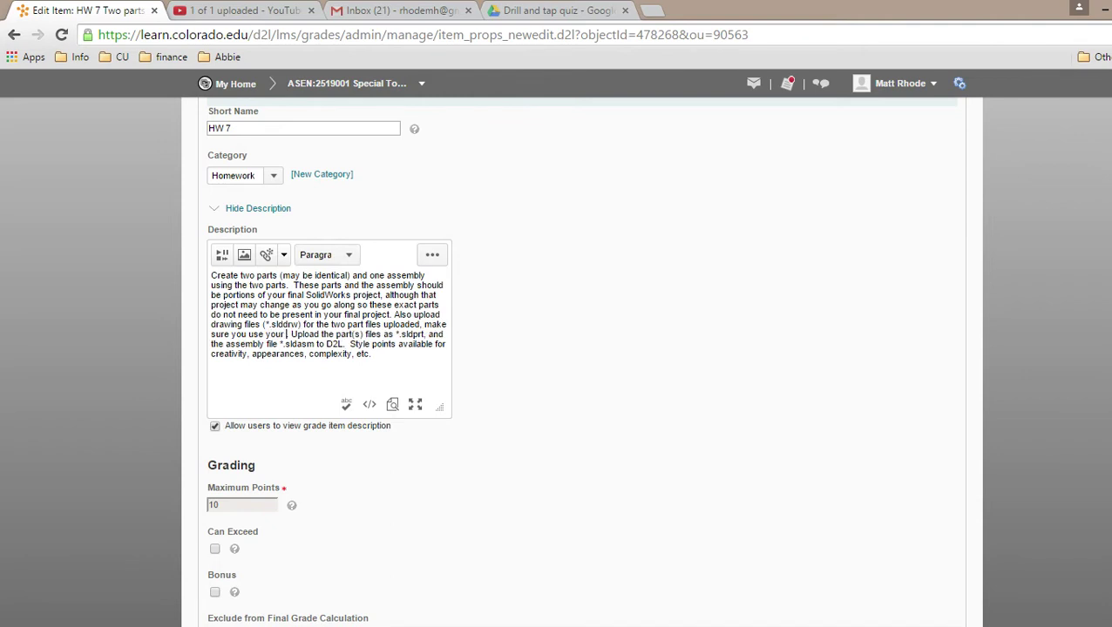
{"action": "type", "text": " drawing te"}
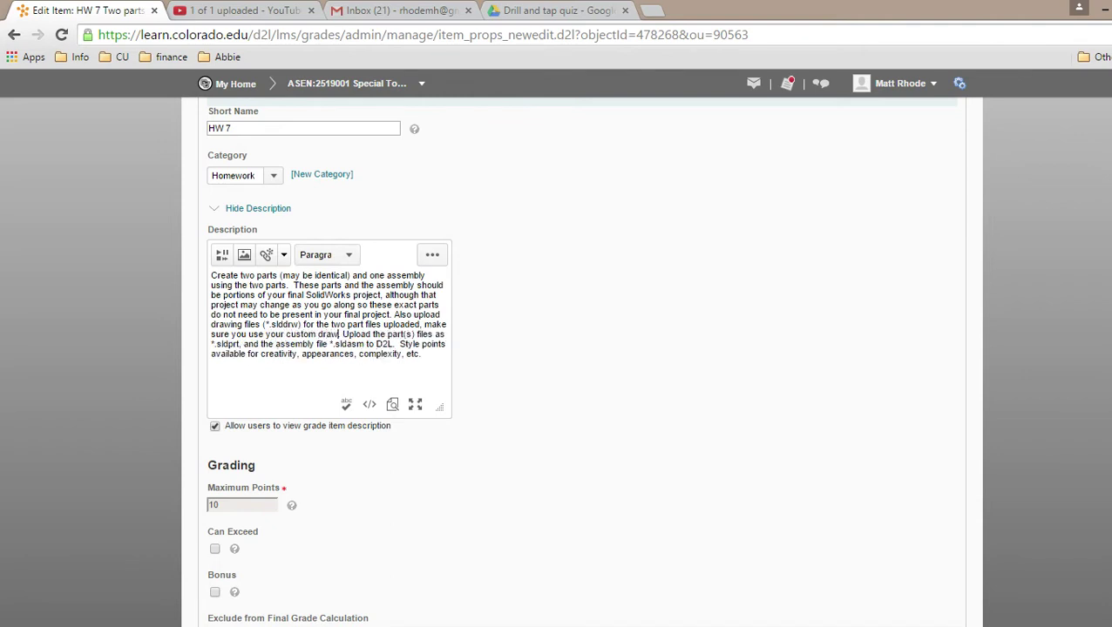
{"action": "type", "text": "mplate "}
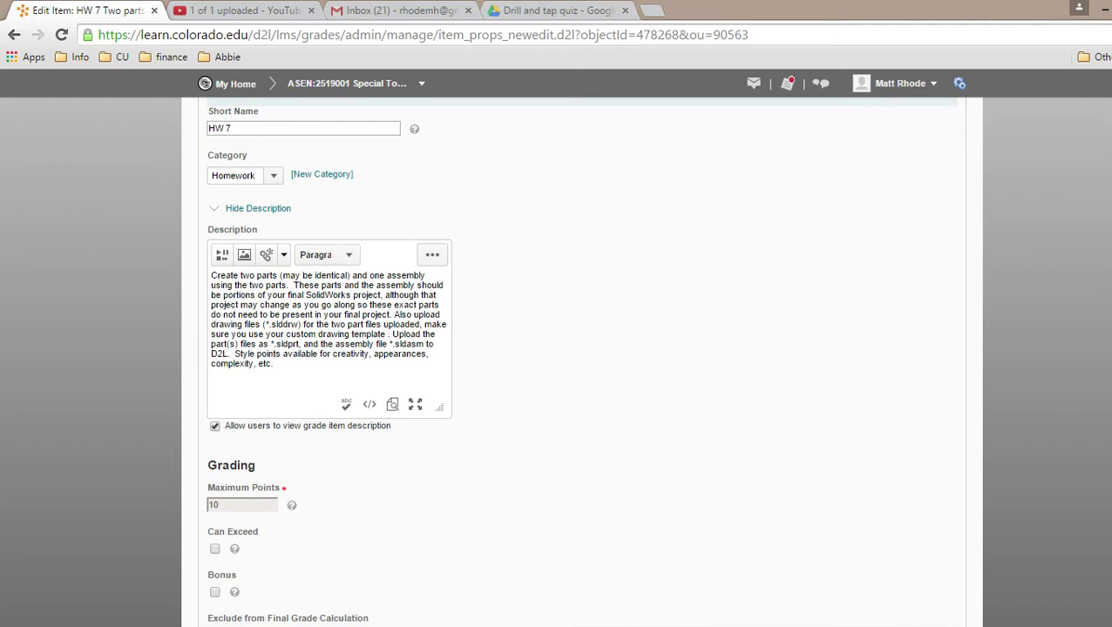
{"action": "type", "text": "used in HW"}
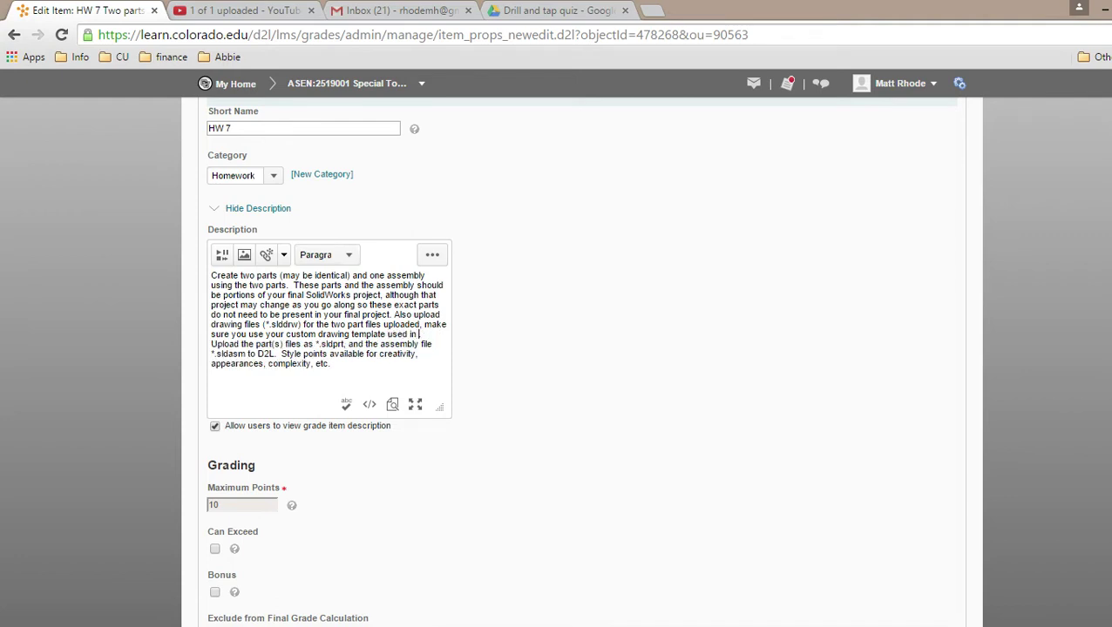
{"action": "type", "text": " 1"}
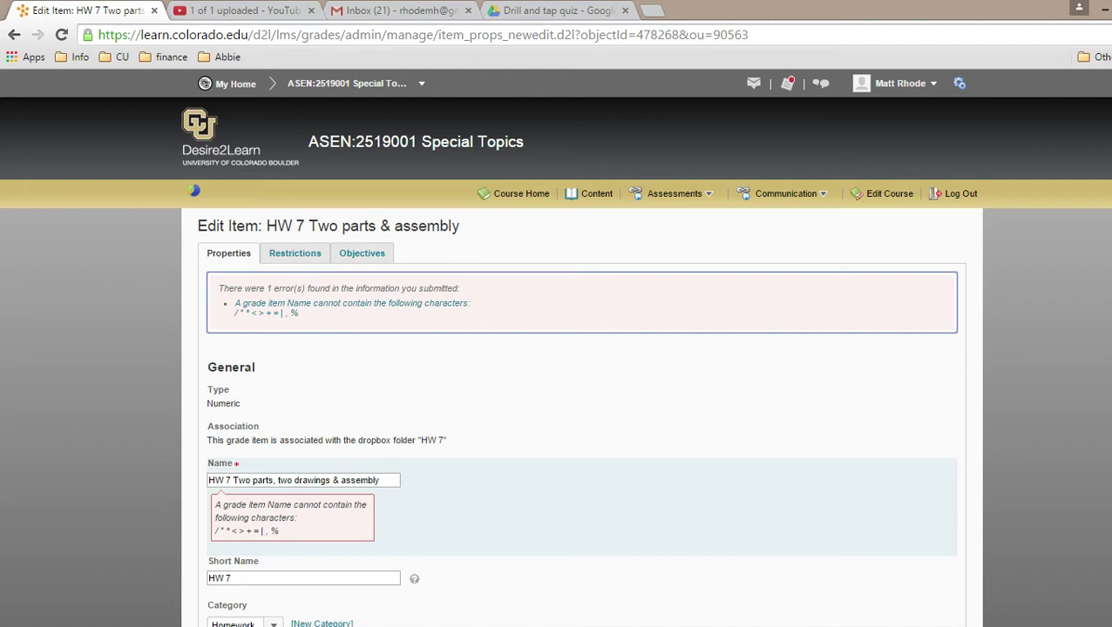
- Replace "&" with "and" in the HW 7 grade item's name and try to save it
{"action": "left_click", "coordinate": [332, 480]}
{"action": "key", "text": "Right"}
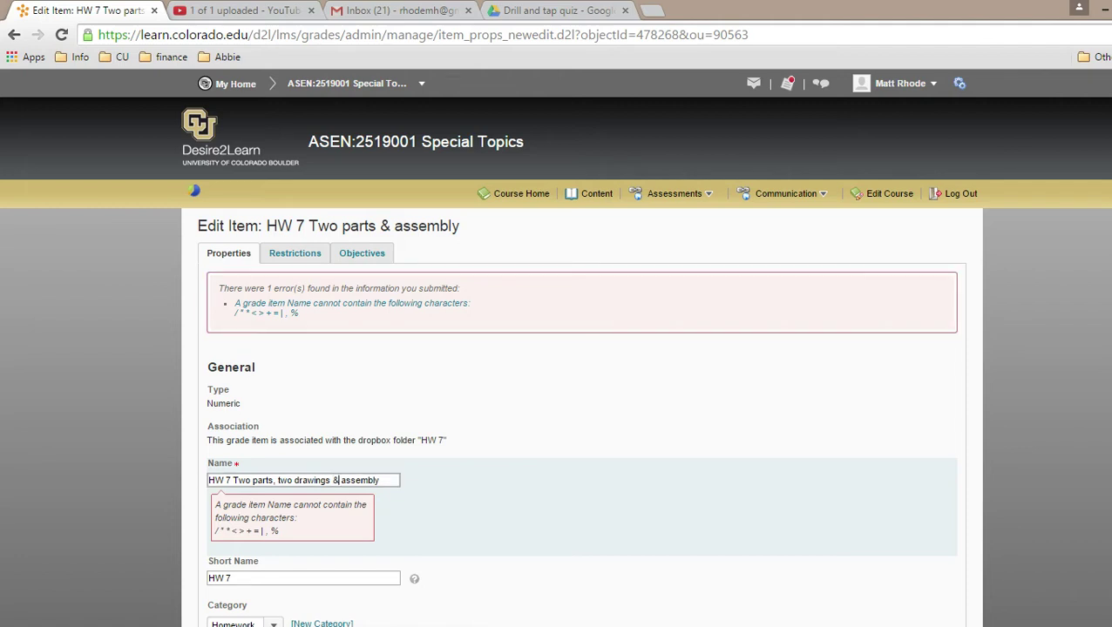
{"action": "key", "text": "BackSpace"}
{"action": "type", "text": "and"}
{"action": "left_click", "coordinate": [389, 480]}
{"action": "key", "text": "Return"}
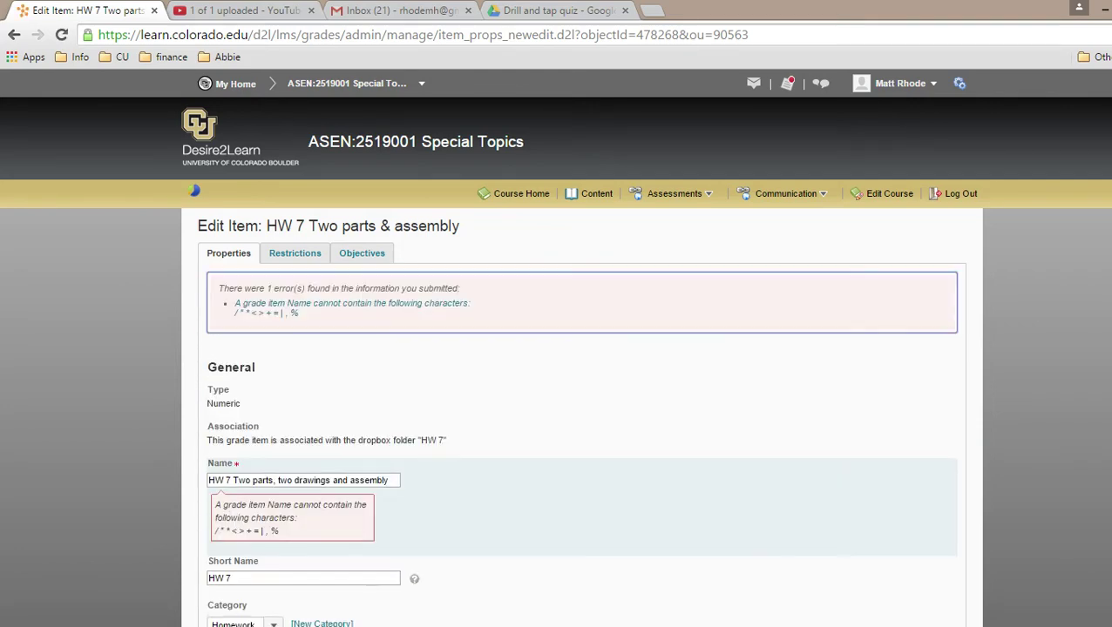
- Remove the comma after "Two parts" in the HW 7 grade item's name and save the item
{"action": "scroll", "coordinate": [557, 366], "scroll_direction": "down", "scroll_amount": 3}
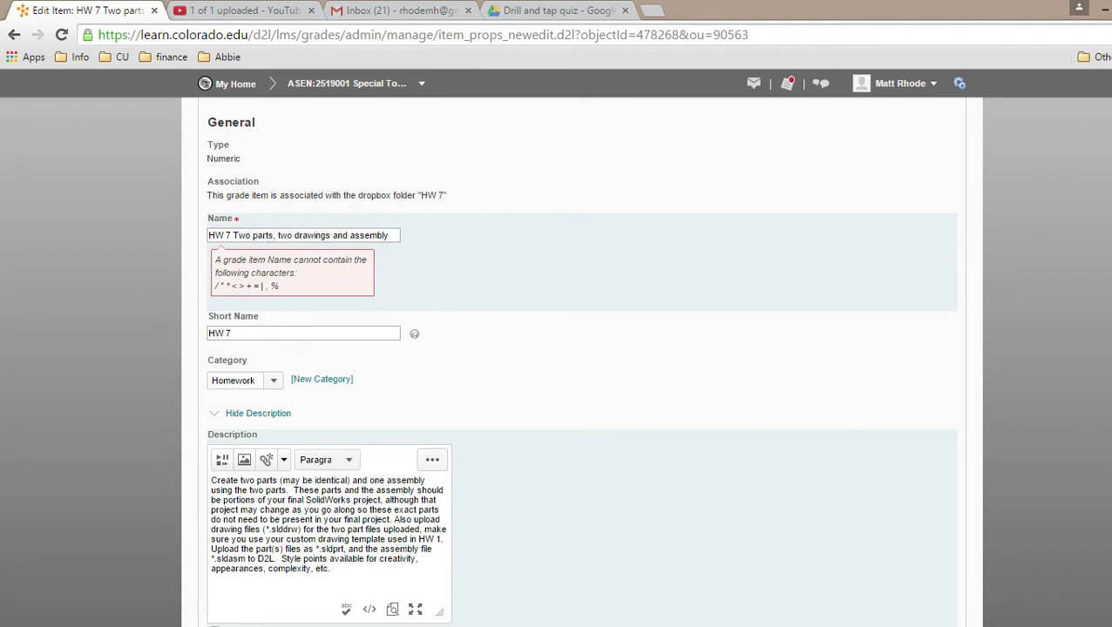
{"action": "left_click", "coordinate": [274, 235]}
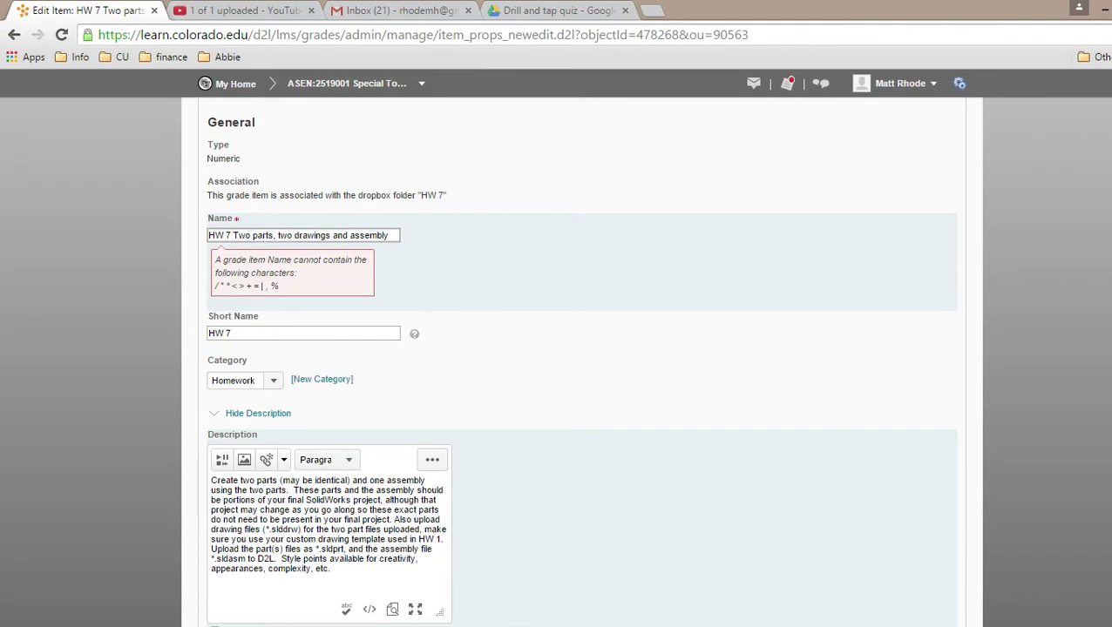
{"action": "key", "text": "BackSpace"}
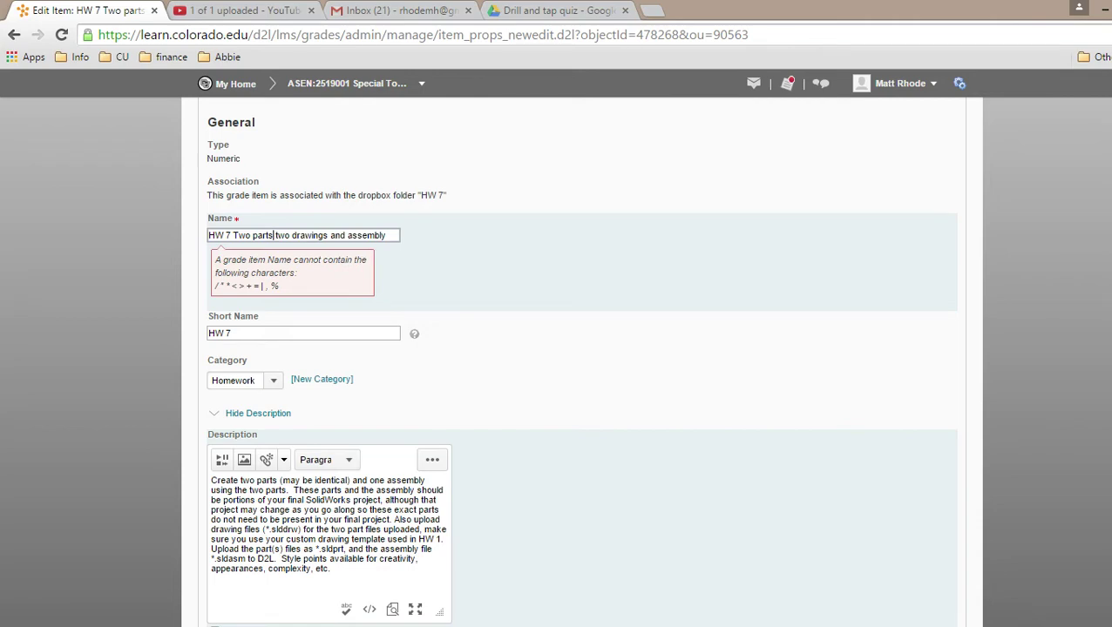
{"action": "key", "text": "Return"}
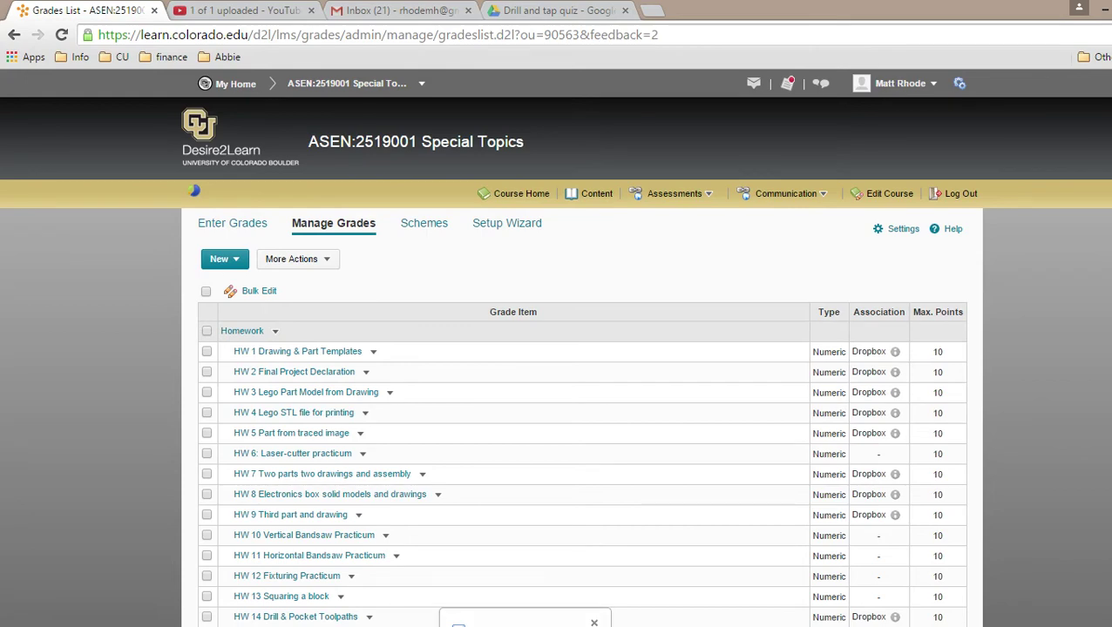
{"action": "scroll", "coordinate": [556, 362], "scroll_direction": "down", "scroll_amount": 4}
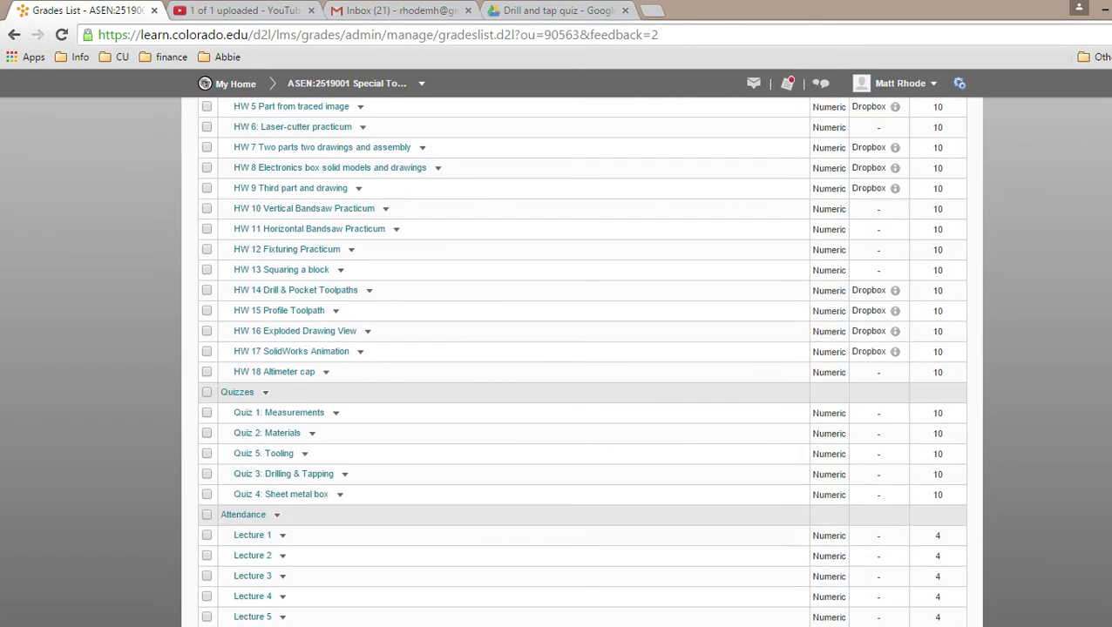
{"action": "scroll", "coordinate": [555, 362], "scroll_direction": "up", "scroll_amount": 5}
{"action": "key", "text": "ctrl+Tab"}
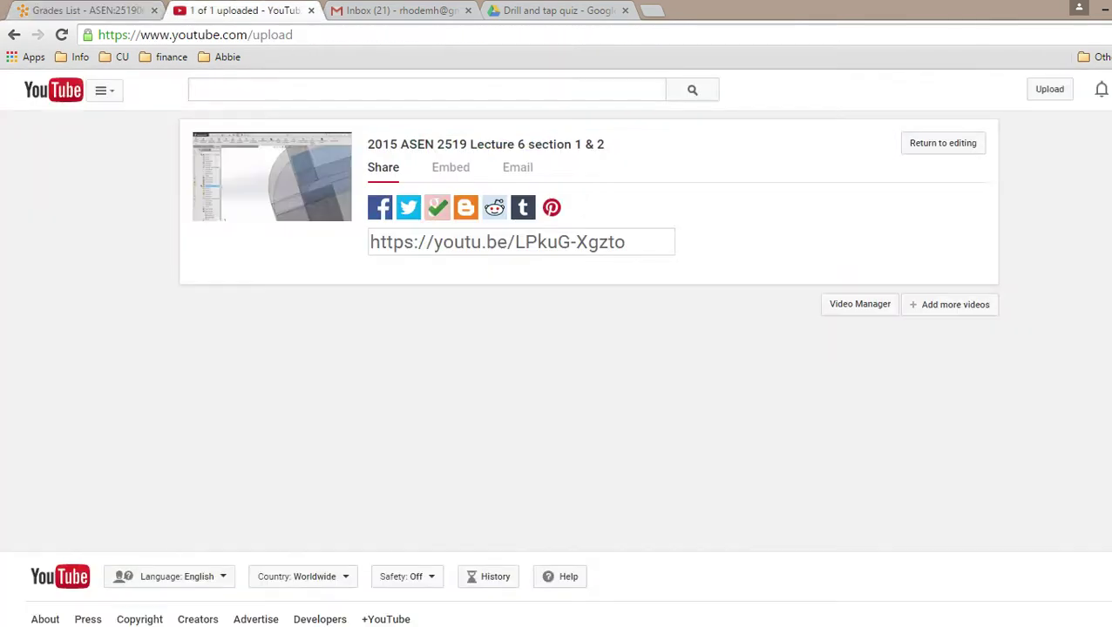
{"action": "key", "text": "ctrl+shift+Tab"}
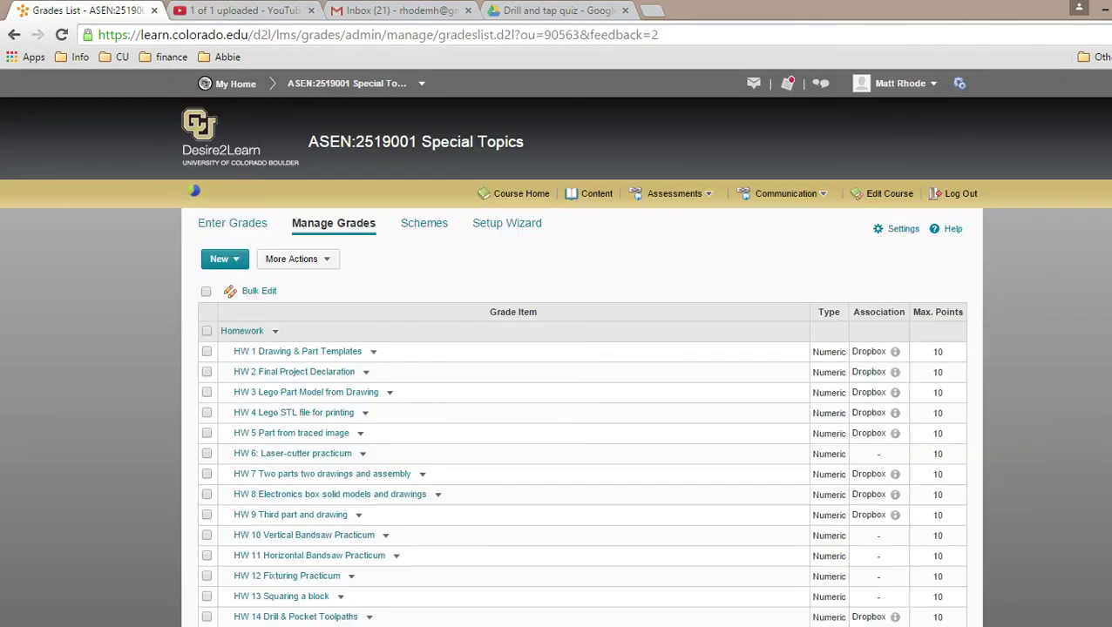
{"action": "scroll", "coordinate": [556, 362], "scroll_direction": "down", "scroll_amount": 3}
{"action": "scroll", "coordinate": [556, 362], "scroll_direction": "up", "scroll_amount": 3}
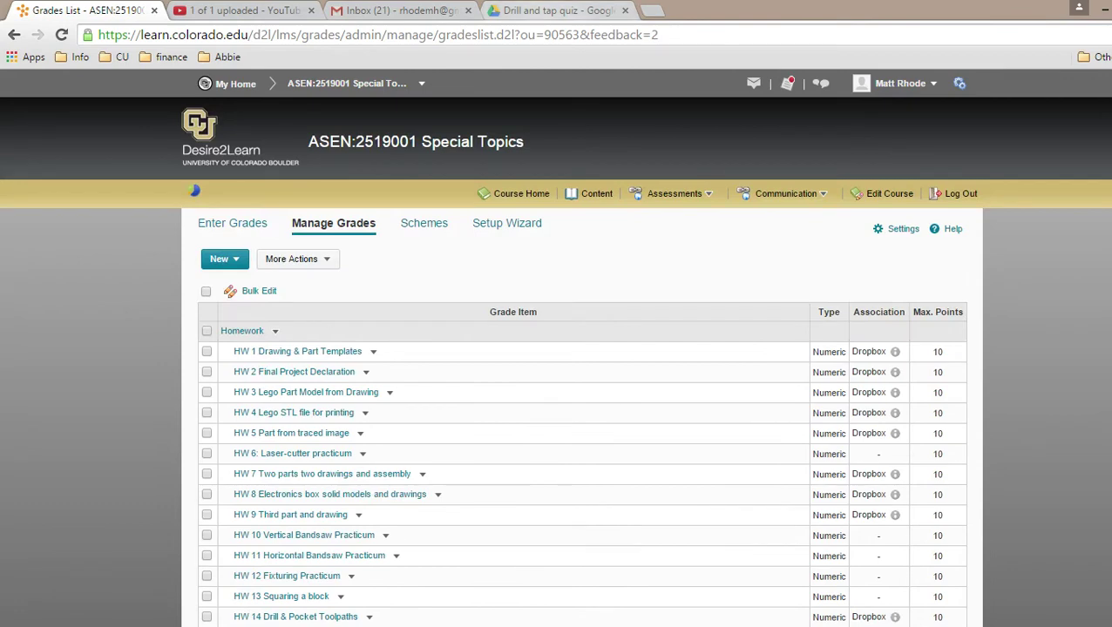
- Switch back to the Assigned_assemblies_screws_2015 workbook in Excel and review the materials, screw sizes and assembly number assigned to the first student
{"action": "key", "text": "ctrl+Tab"}
{"action": "key", "text": "ctrl+Tab"}
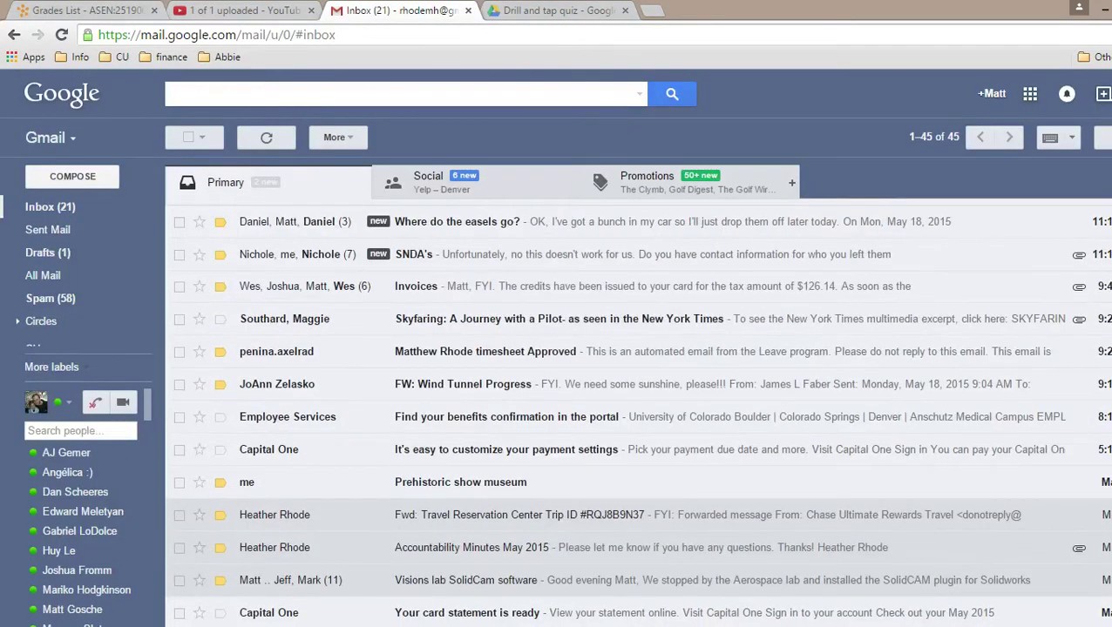
{"action": "key", "text": "ctrl+Tab"}
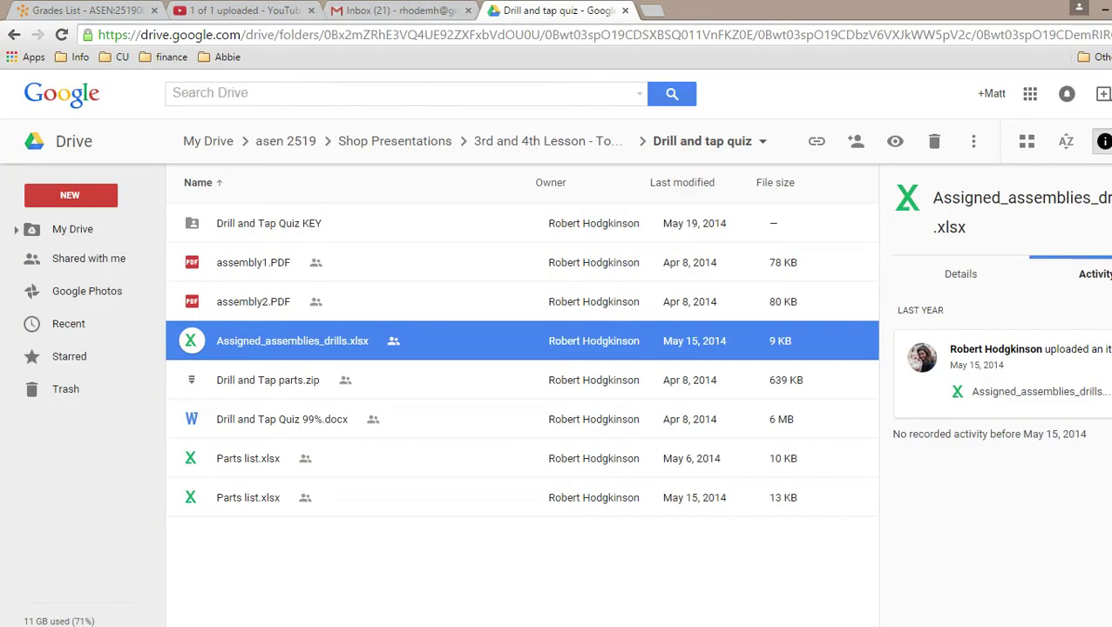
{"action": "key", "text": "alt+Tab"}
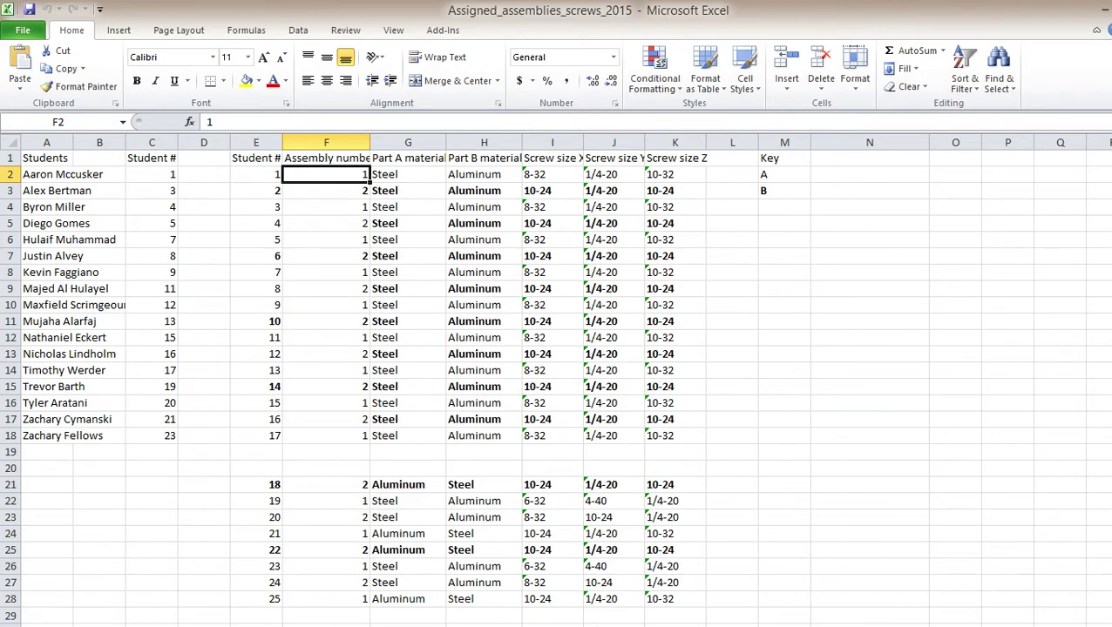
{"action": "left_click", "coordinate": [731, 224]}
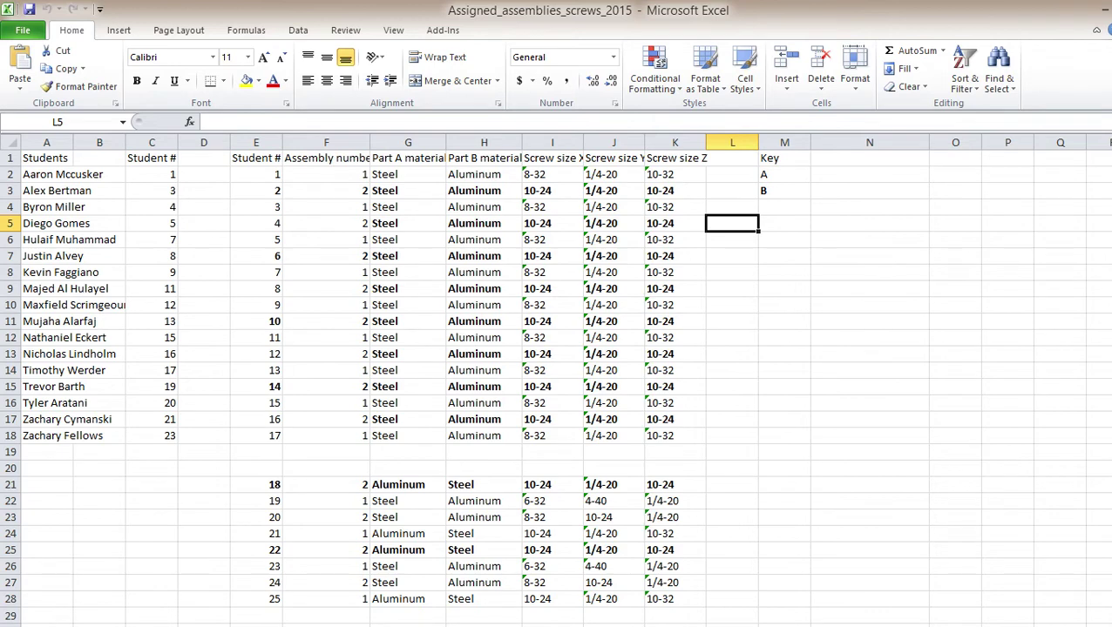
{"action": "left_click", "coordinate": [326, 175]}
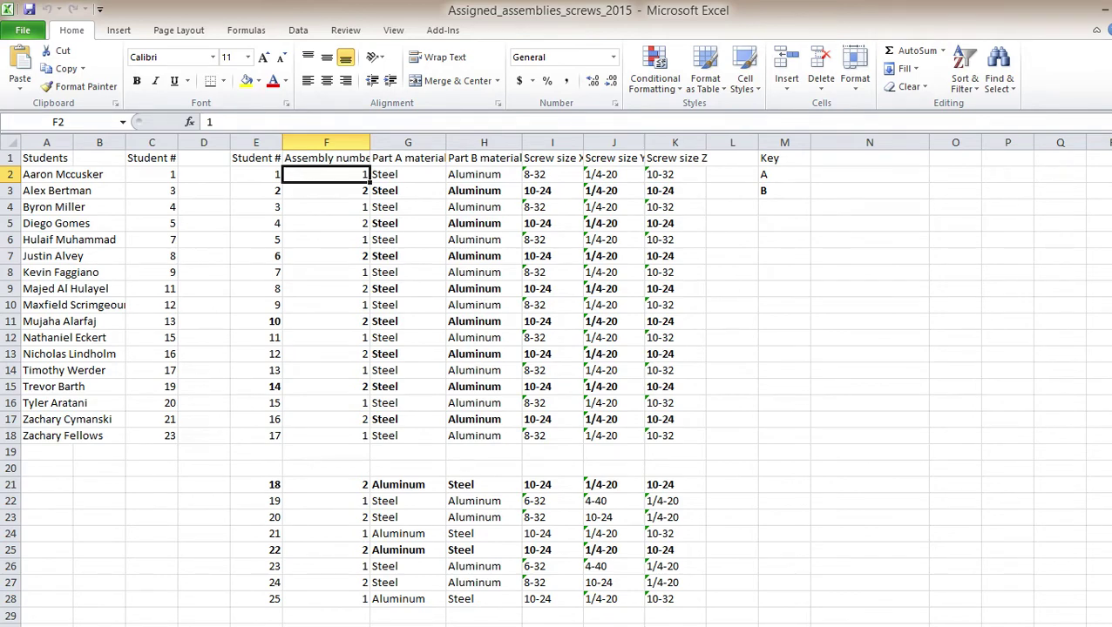
- Return to the course site in the browser and open the Drill and tap quiz module in the course content
{"action": "key", "text": "alt+Tab"}
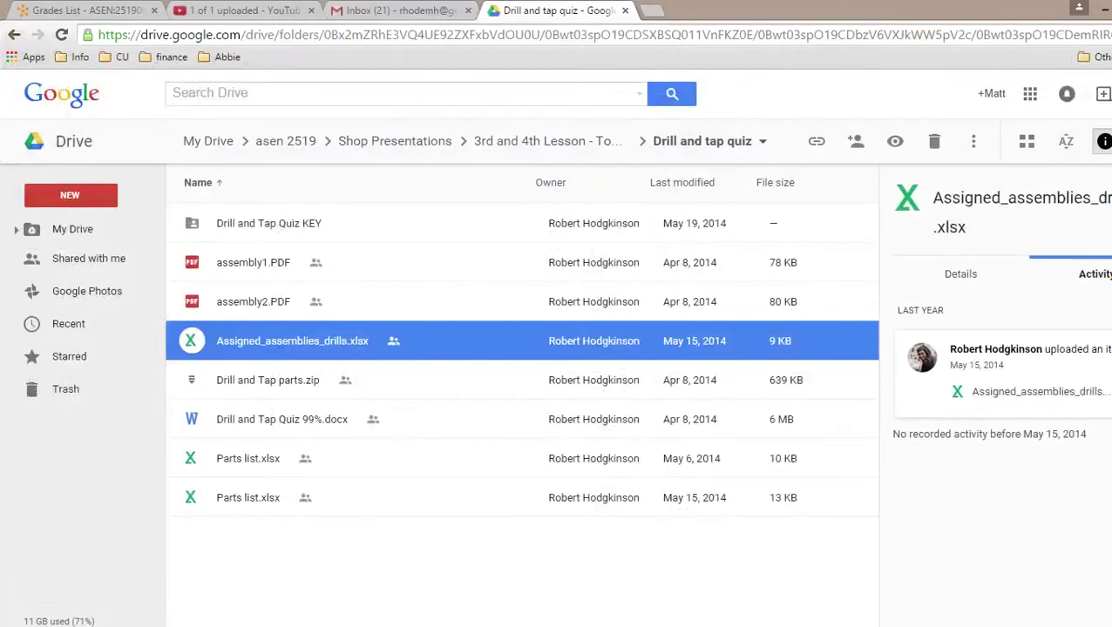
{"action": "key", "text": "ctrl+1"}
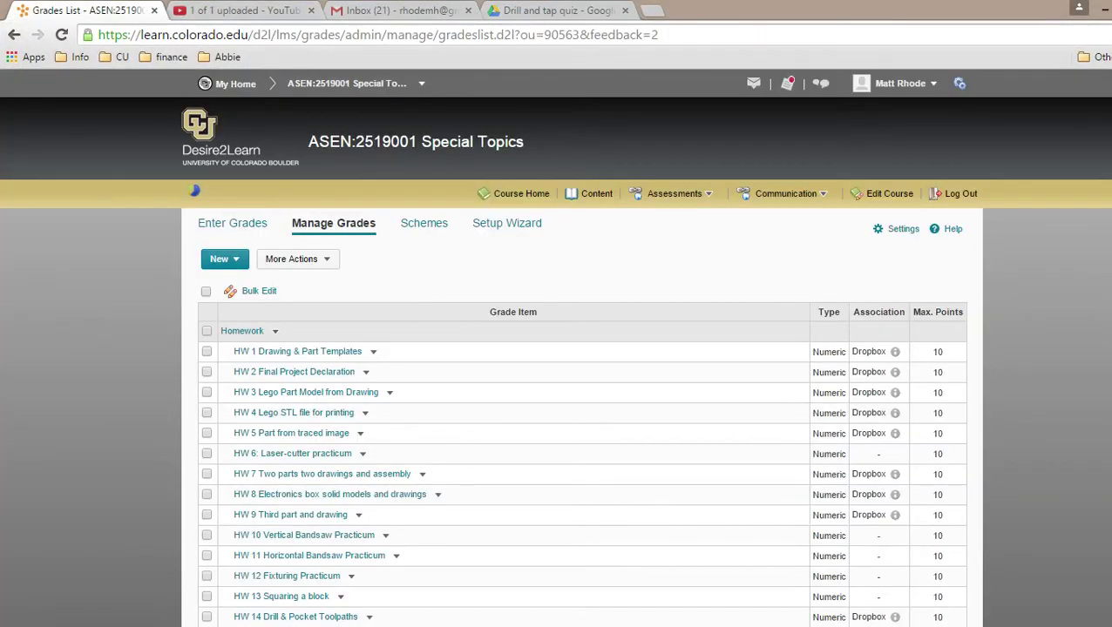
{"action": "left_click", "coordinate": [596, 194]}
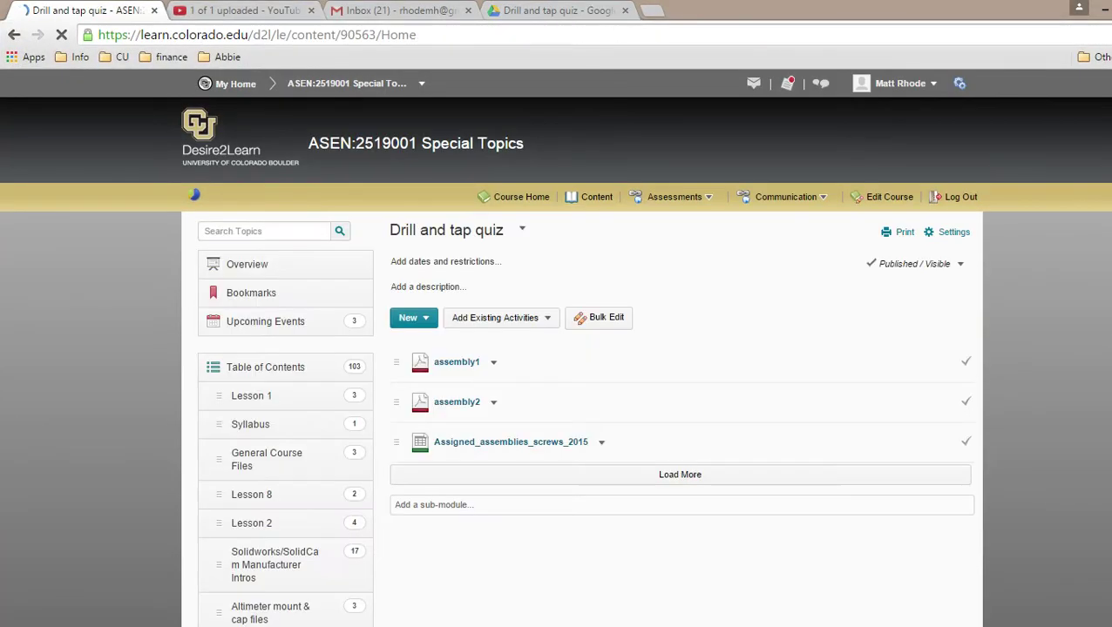
{"action": "scroll", "coordinate": [575, 348], "scroll_direction": "down", "scroll_amount": 3}
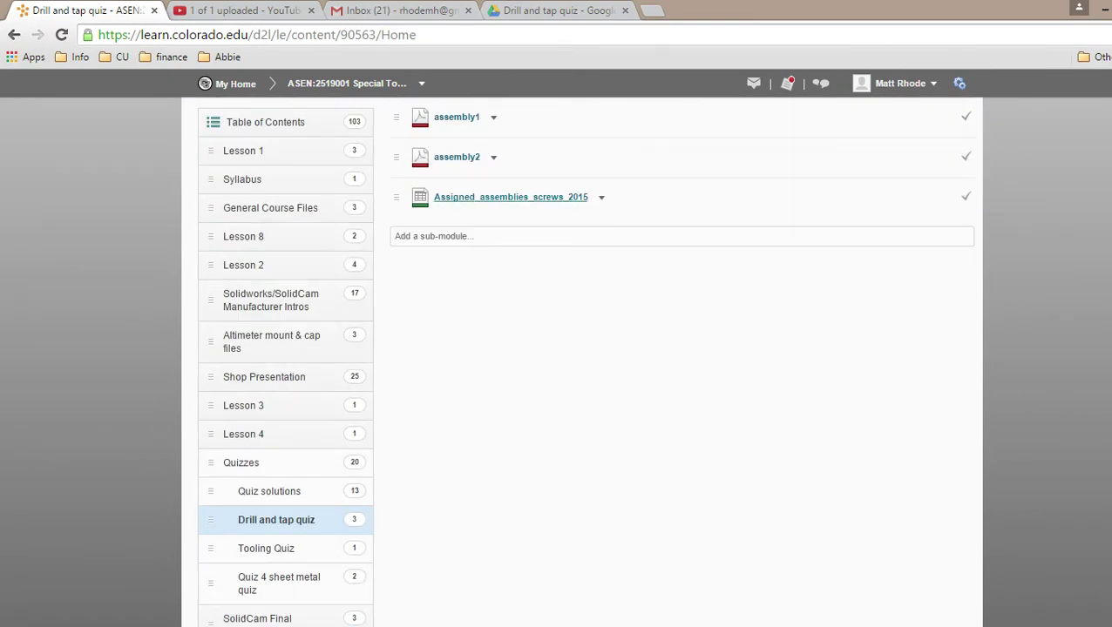
- Switch from the Drill and tap quiz page to the quanser replica v2 assembly in SolidWorks and examine its electronics box
{"action": "scroll", "coordinate": [488, 199], "scroll_direction": "up", "scroll_amount": 1}
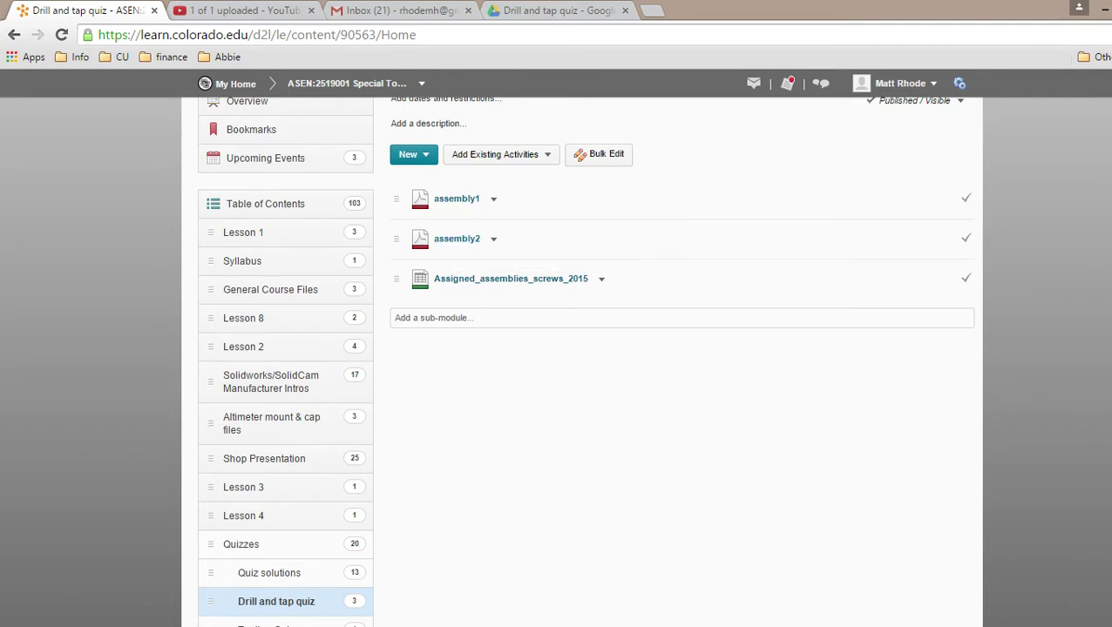
{"action": "scroll", "coordinate": [575, 348], "scroll_direction": "up", "scroll_amount": 2}
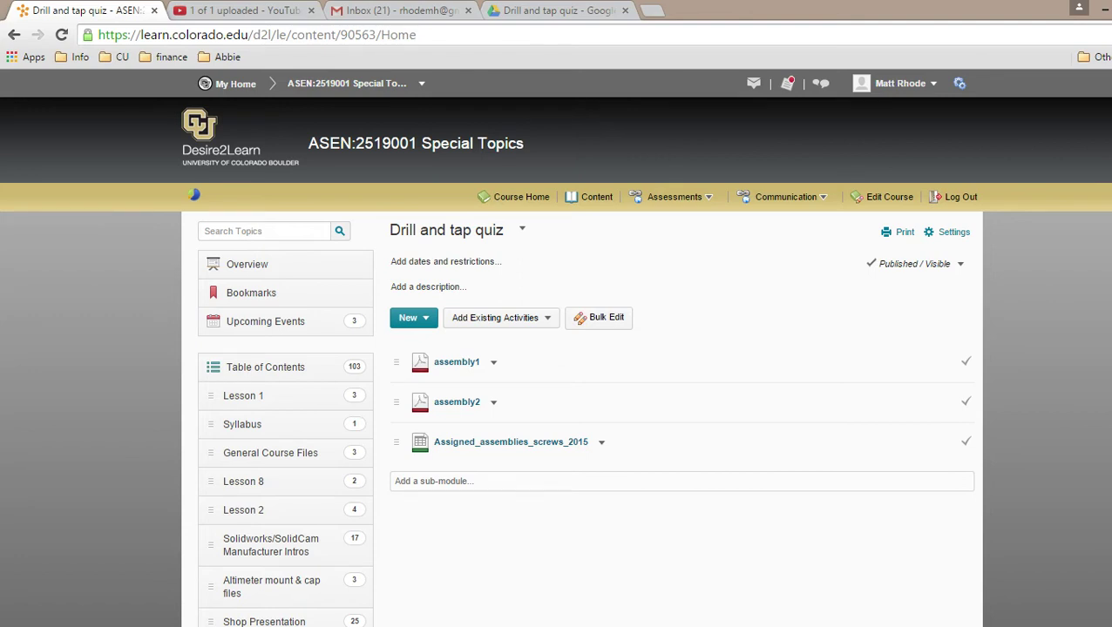
{"action": "left_click", "coordinate": [831, 626]}
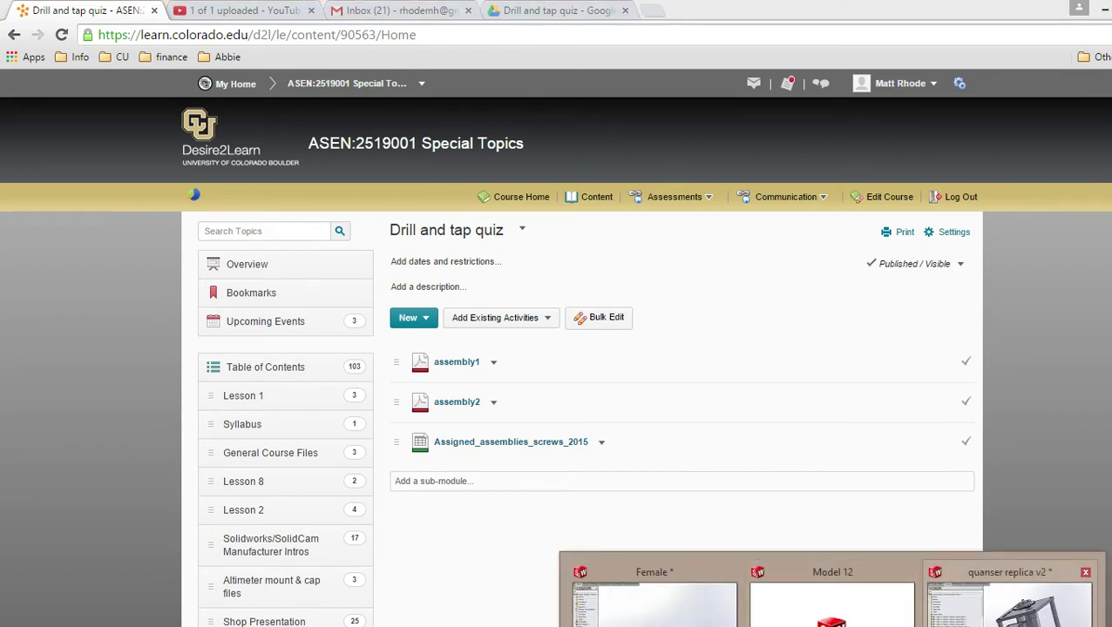
{"action": "left_click", "coordinate": [1009, 602]}
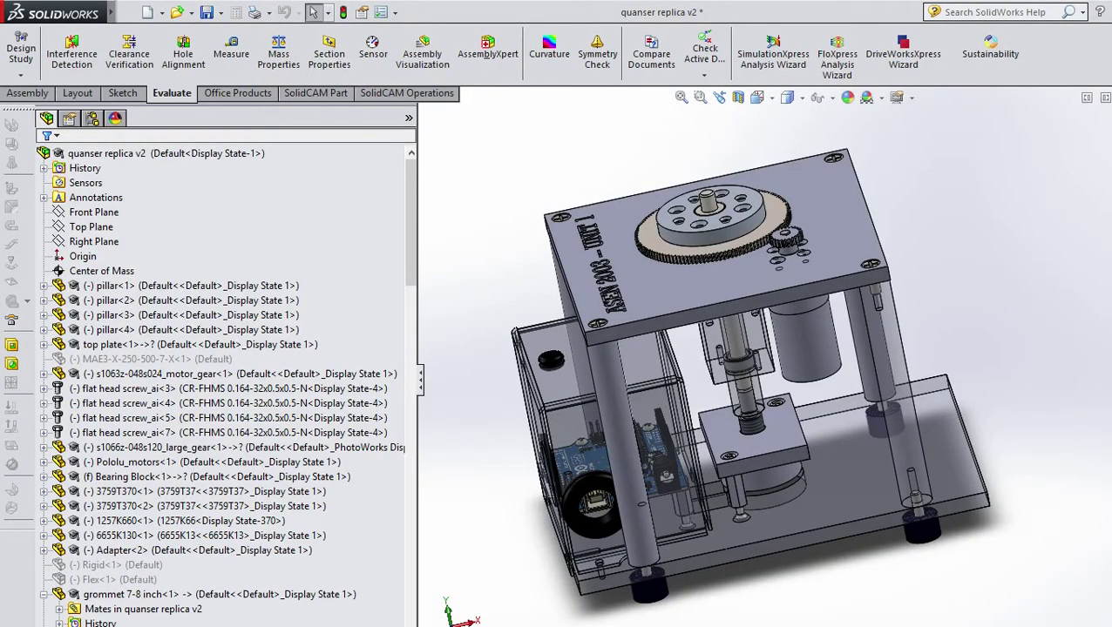
{"action": "left_click_drag", "start_coordinate": [601, 419], "coordinate": [645, 353]}
{"action": "left_click", "coordinate": [615, 382]}
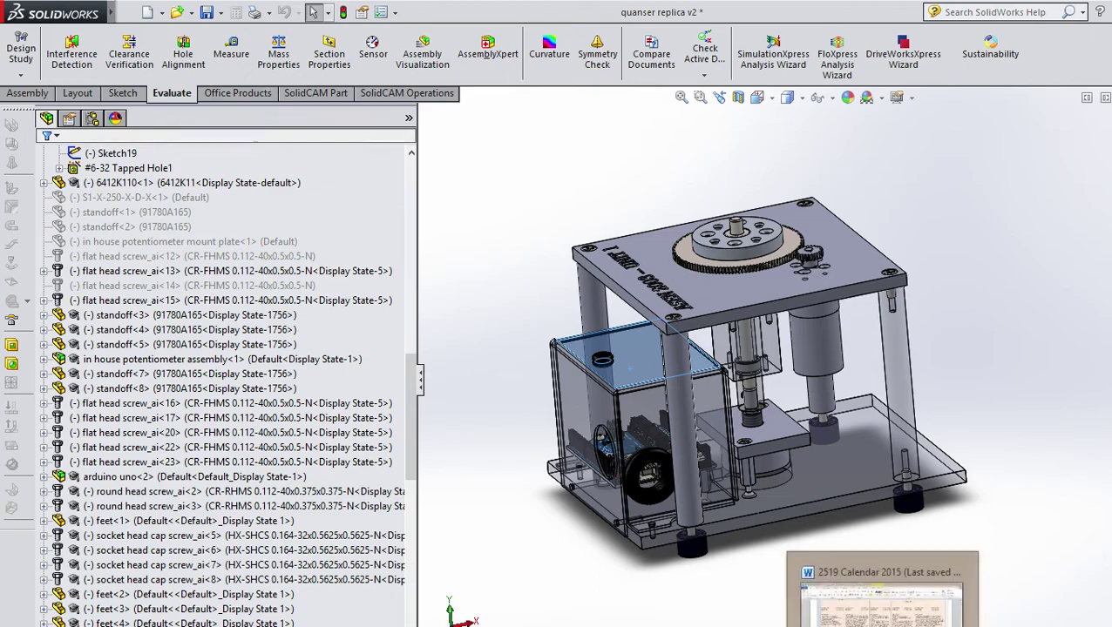
- Check the homework and collection dates in the 2519 Calendar 2015 document in Word, then go back to the SolidWorks assembly
{"action": "left_click", "coordinate": [880, 601]}
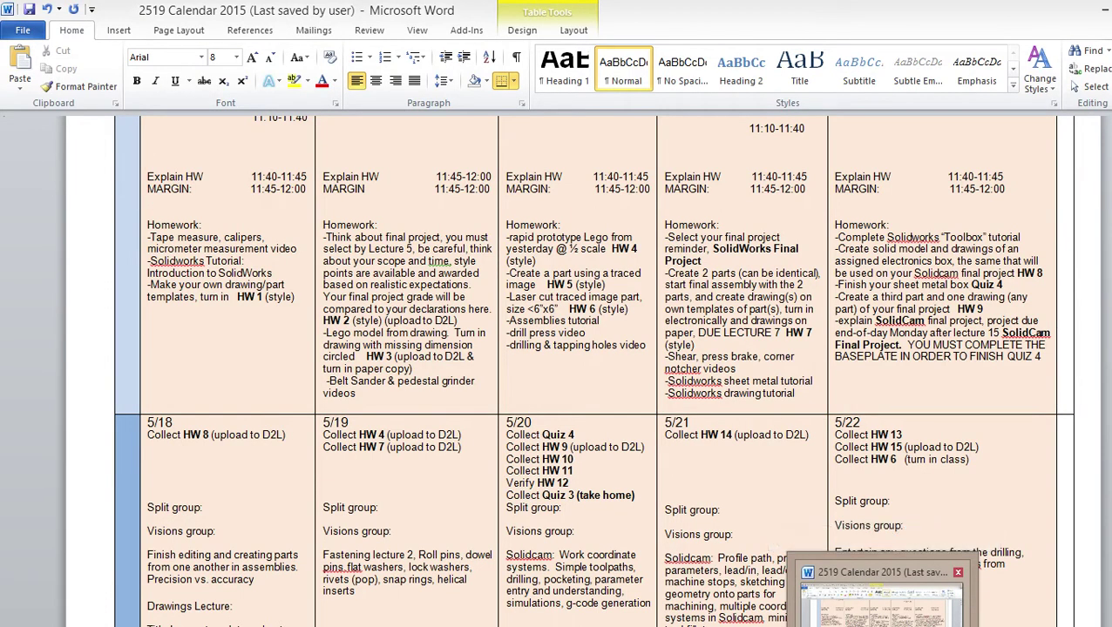
{"action": "key", "text": "alt+Tab"}
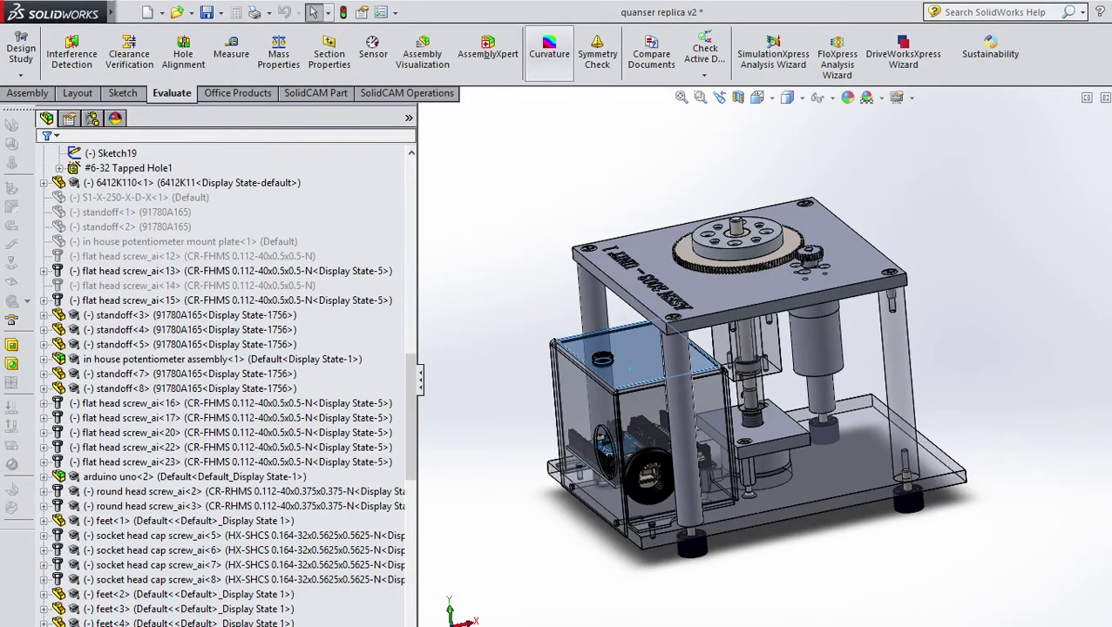
- Switch to YouTube in the browser and open the channel's 2015 ASEN 2519 lectures playlist through the video manager
{"action": "left_click", "coordinate": [231, 592]}
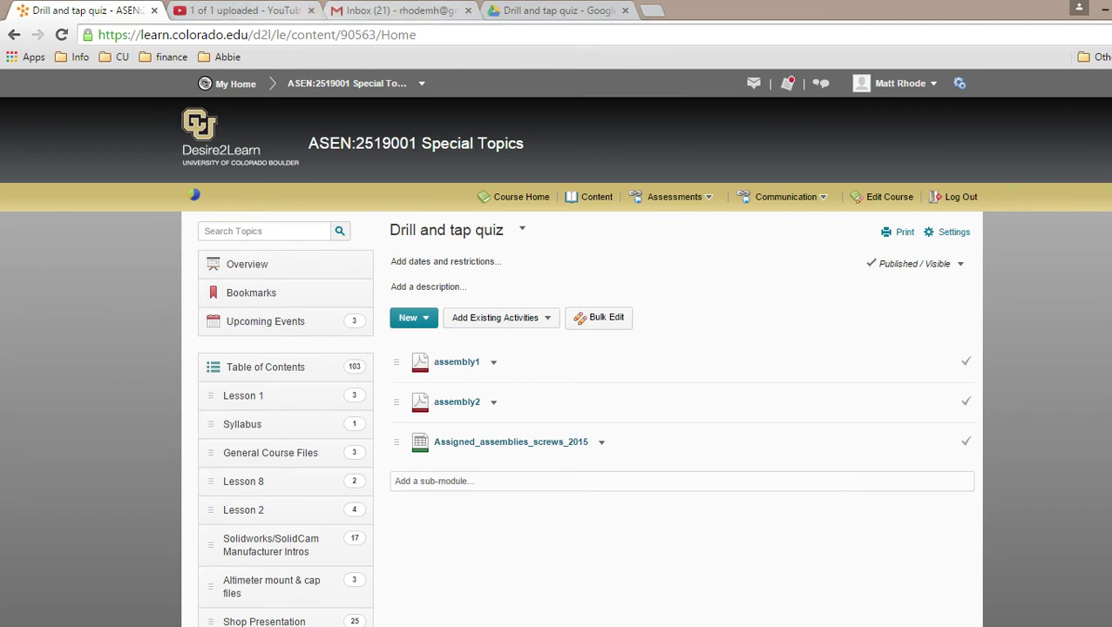
{"action": "key", "text": "ctrl+Tab"}
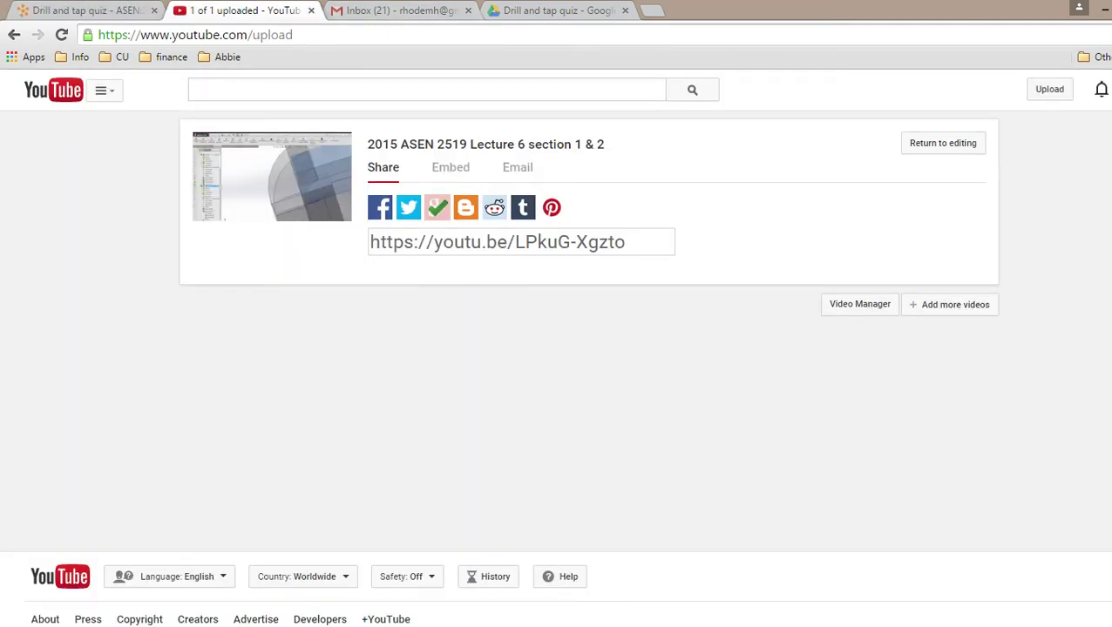
{"action": "left_click", "coordinate": [1110, 90]}
{"action": "left_click", "coordinate": [995, 195]}
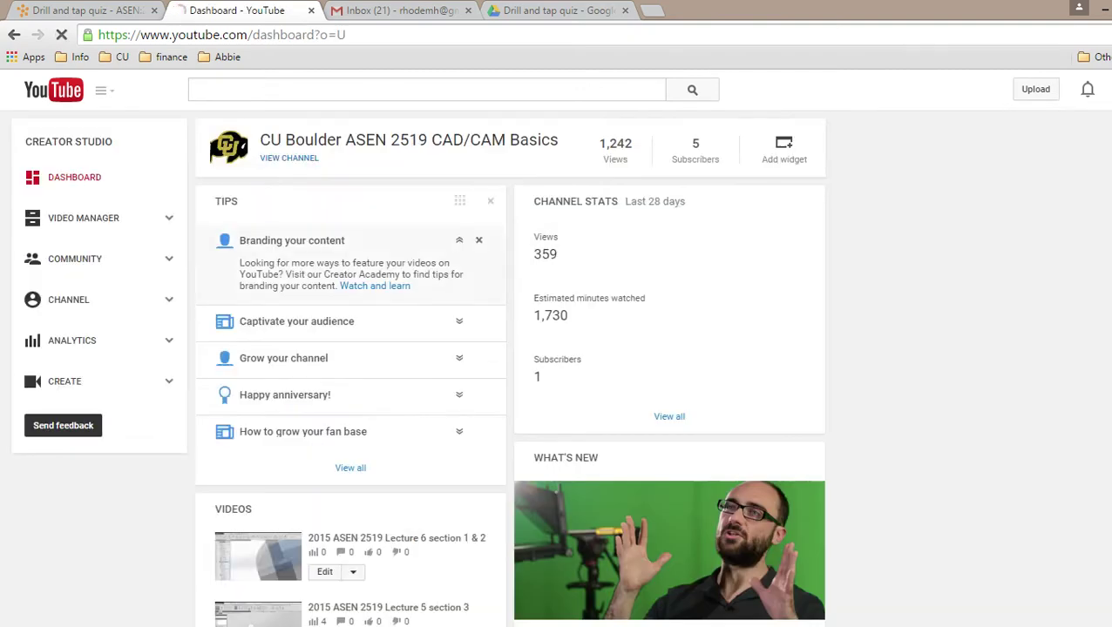
{"action": "left_click", "coordinate": [83, 217]}
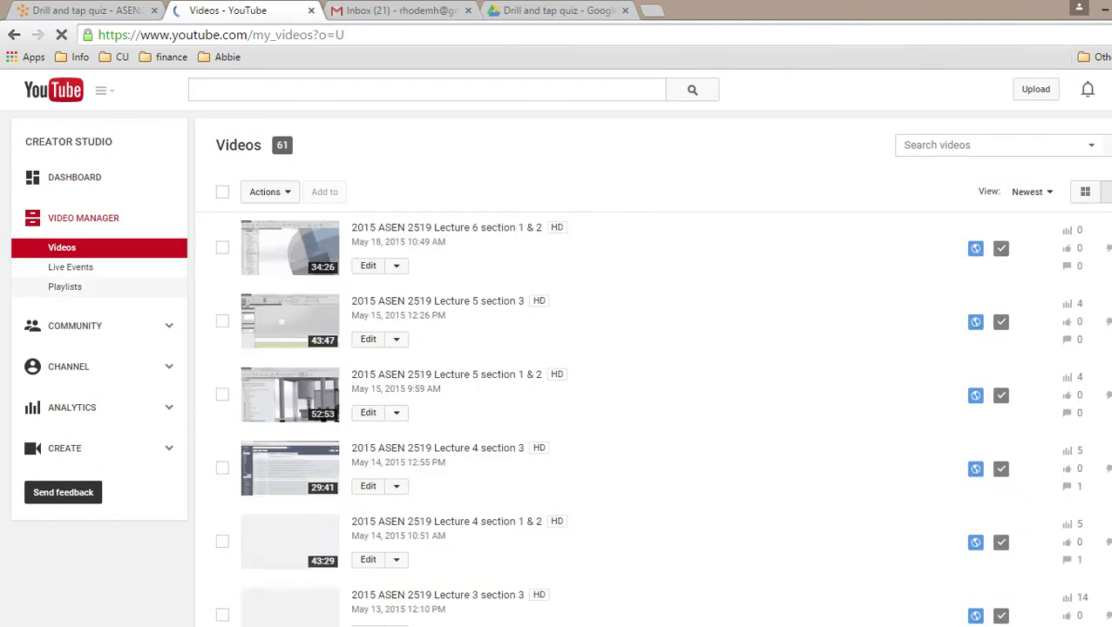
{"action": "left_click", "coordinate": [64, 287]}
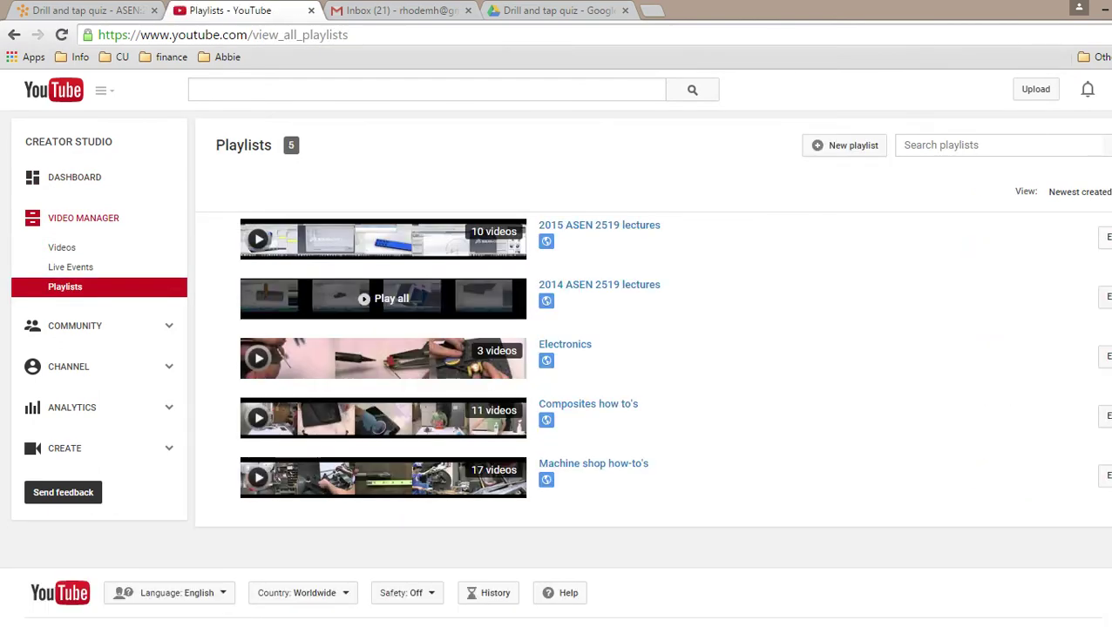
{"action": "left_click", "coordinate": [600, 226]}
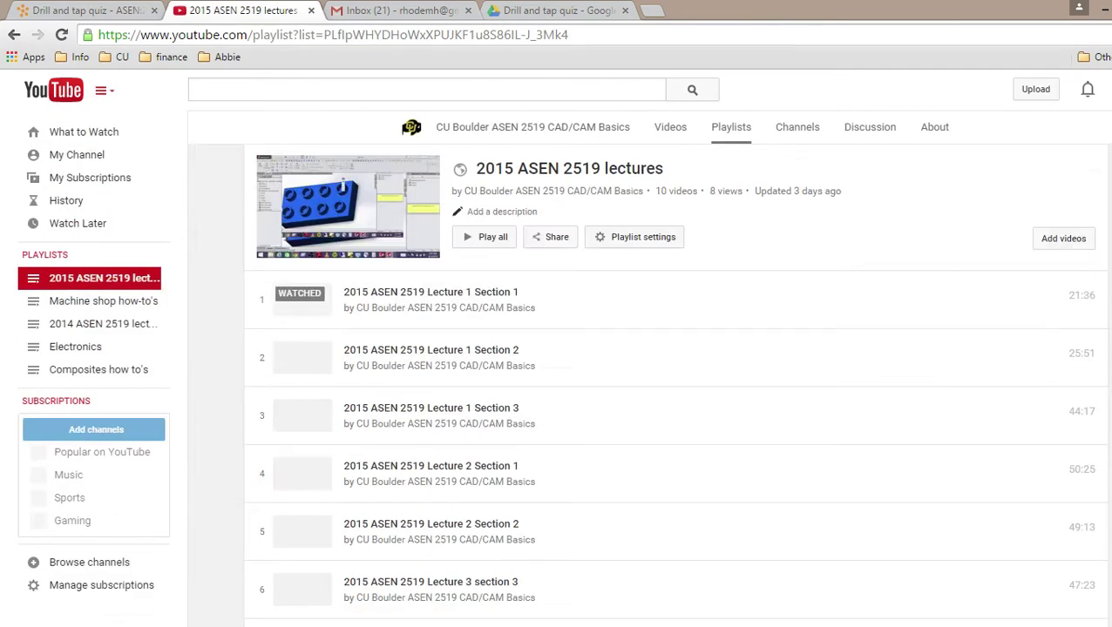
- Add the channel's own video "2015 ASEN 2519 Lecture 6 section 1 & 2" to the playlist
{"action": "left_click", "coordinate": [1063, 238]}
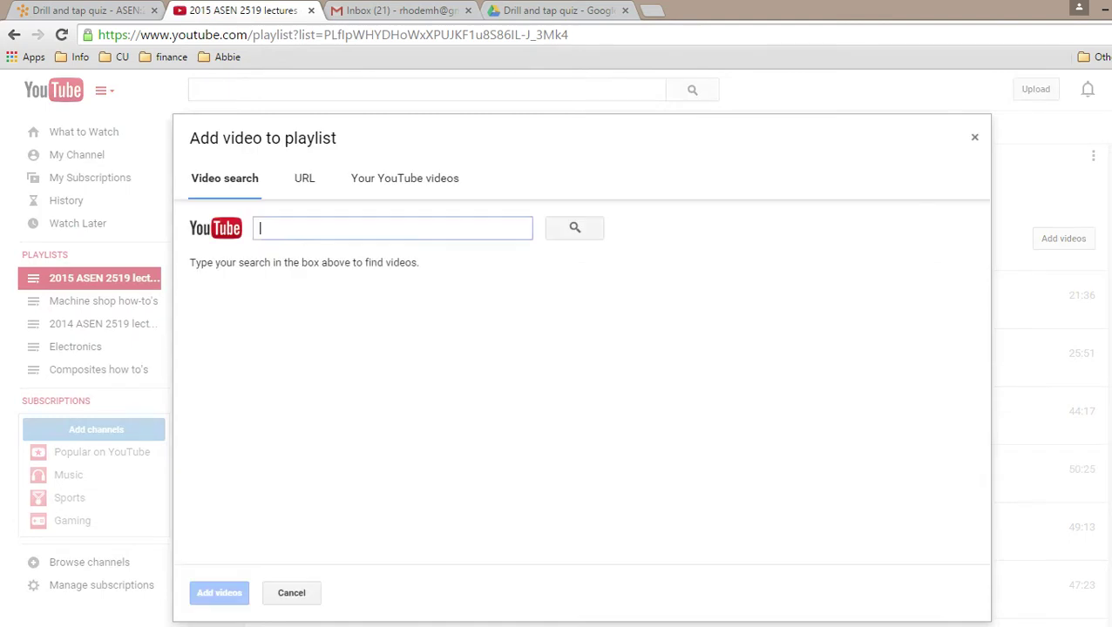
{"action": "left_click", "coordinate": [404, 178]}
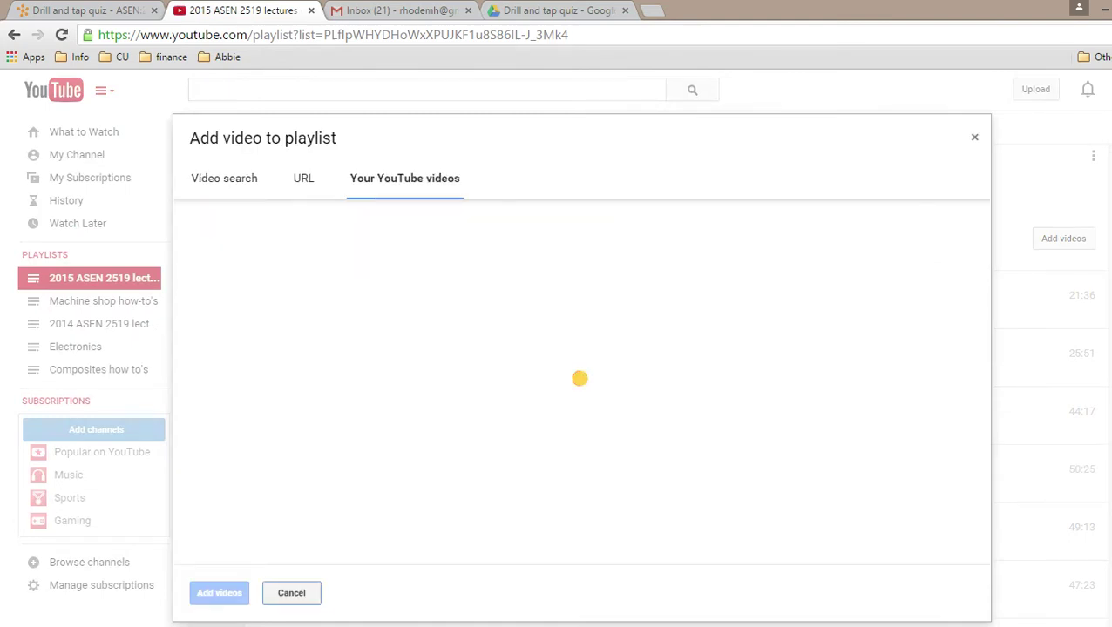
{"action": "left_click", "coordinate": [366, 253]}
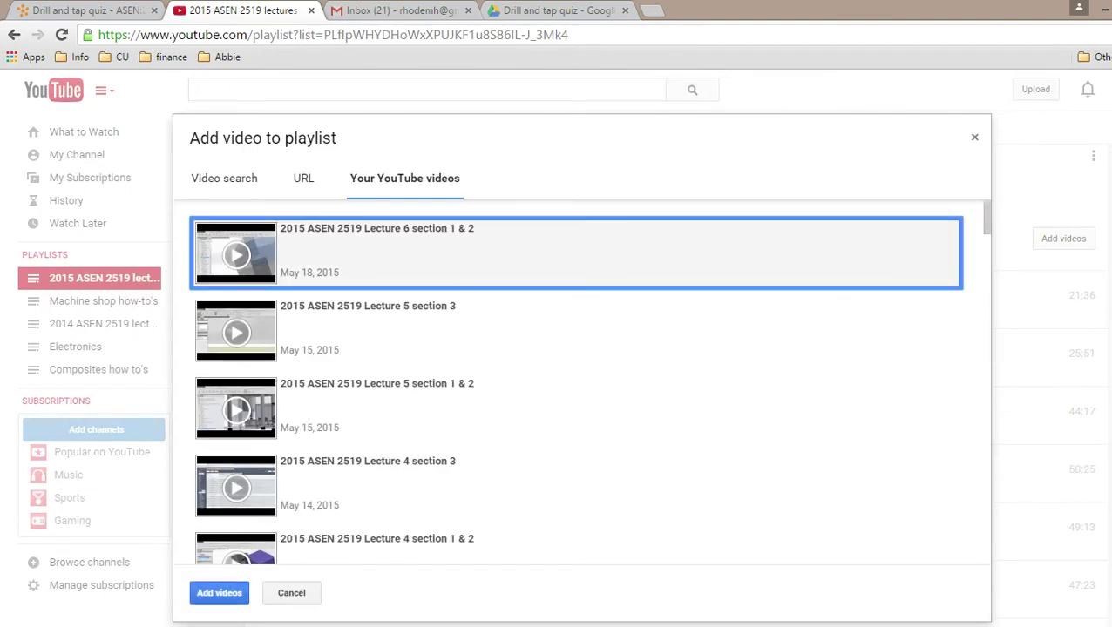
{"action": "left_click", "coordinate": [219, 592]}
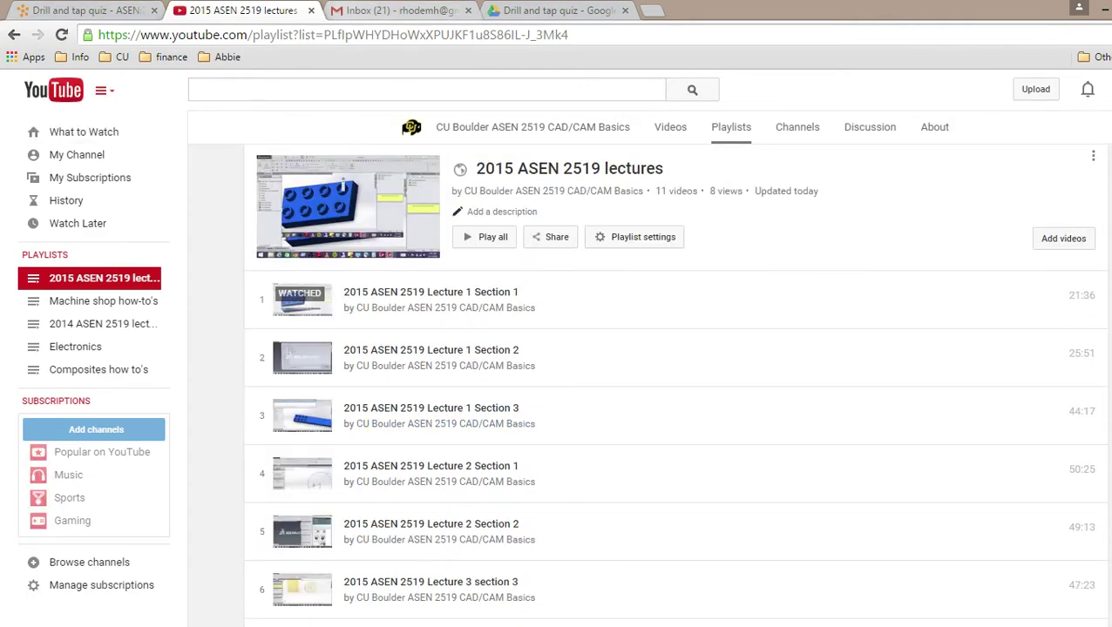
- Leave the browser for SolidWorks and close the quanser replica v2 assembly without saving its changes
{"action": "left_click", "coordinate": [397, 10]}
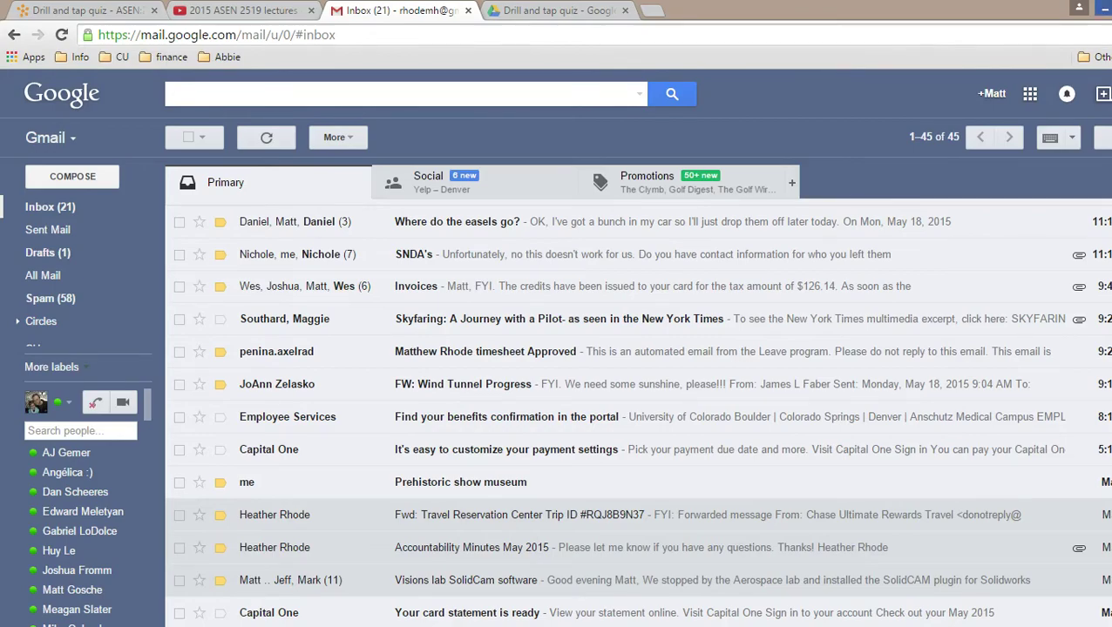
{"action": "left_click", "coordinate": [1102, 9]}
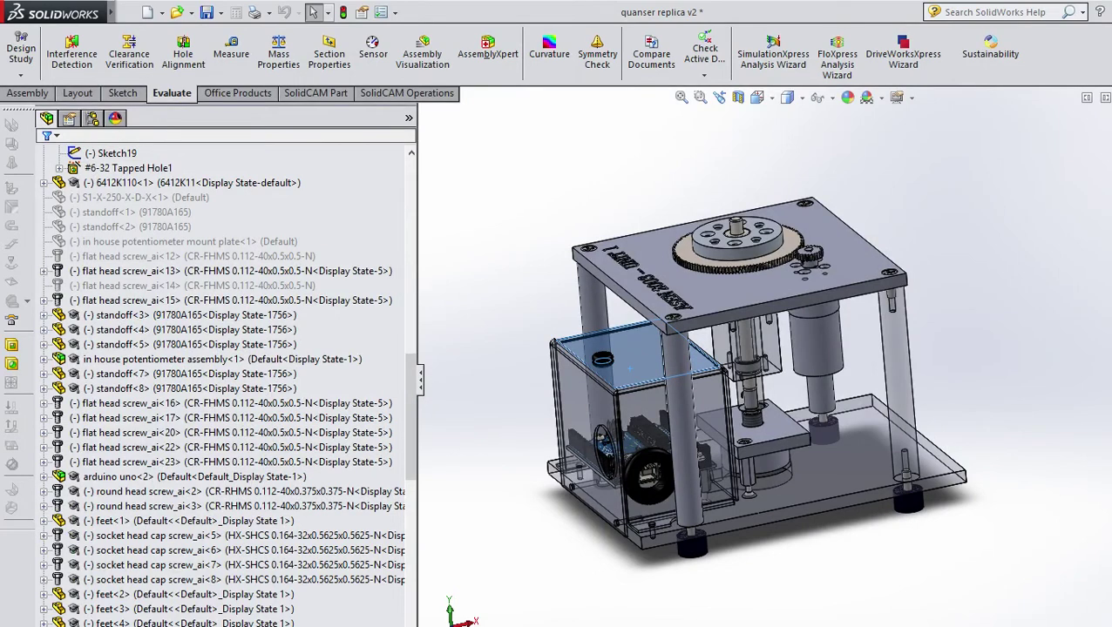
{"action": "key", "text": "ctrl+w"}
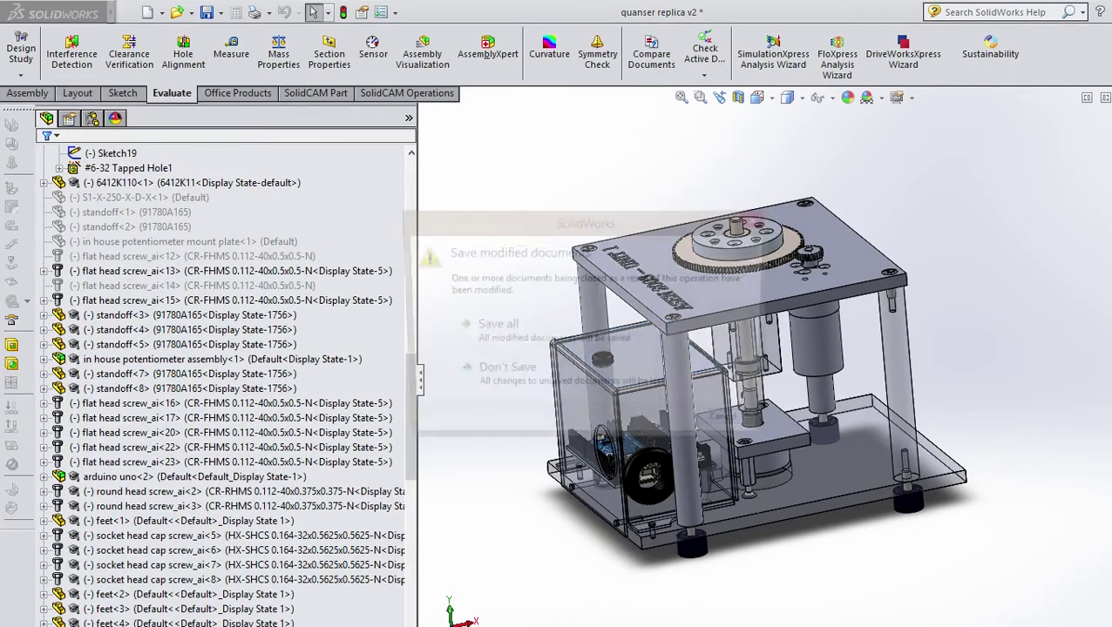
{"action": "left_click", "coordinate": [602, 378]}
{"action": "key", "text": "Return"}
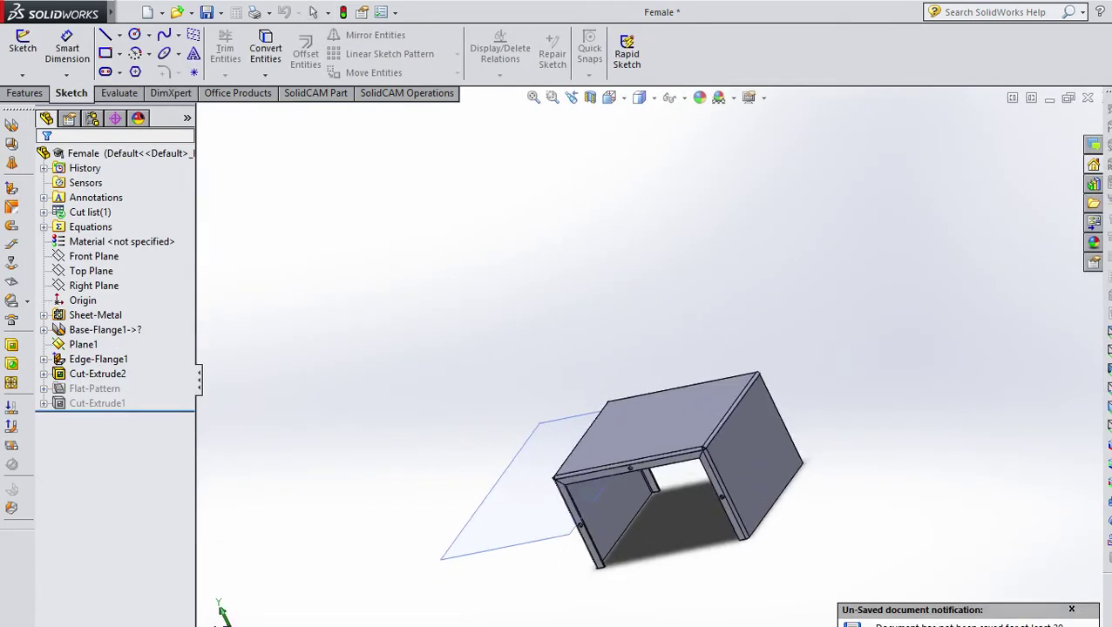
- Hide the SolidCAM, Sheet Metal, SolidCAM New and Fastening Feature toolbars while the Female part is open
{"action": "scroll", "coordinate": [644, 383], "scroll_direction": "up", "scroll_amount": 4}
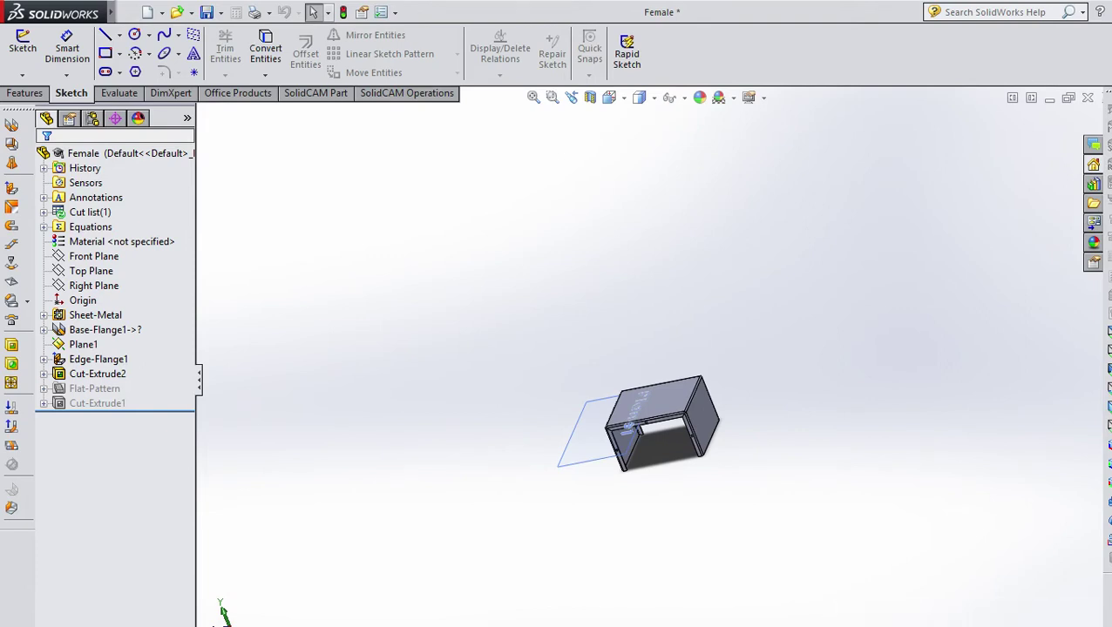
{"action": "scroll", "coordinate": [644, 380], "scroll_direction": "up", "scroll_amount": 4}
{"action": "scroll", "coordinate": [684, 320], "scroll_direction": "down", "scroll_amount": 3}
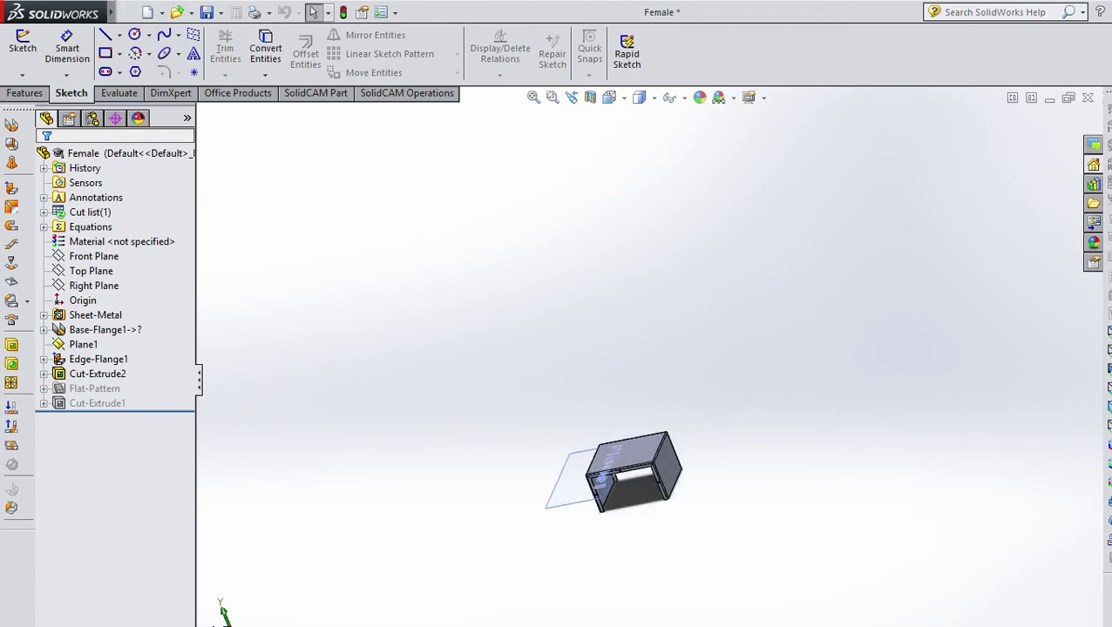
{"action": "right_click", "coordinate": [1108, 210]}
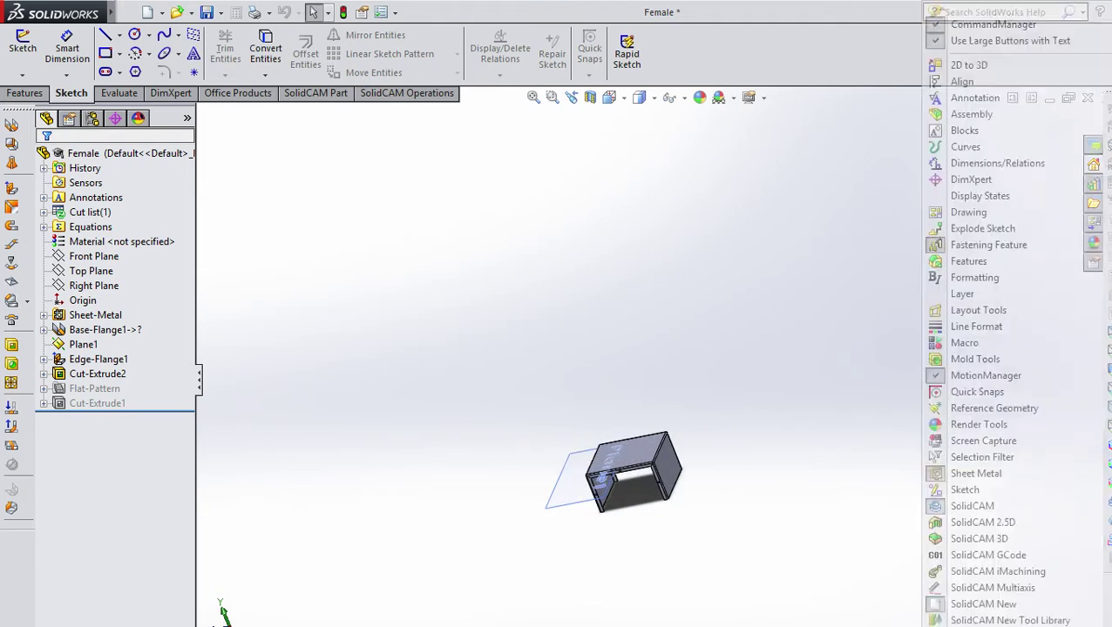
{"action": "left_click", "coordinate": [972, 505]}
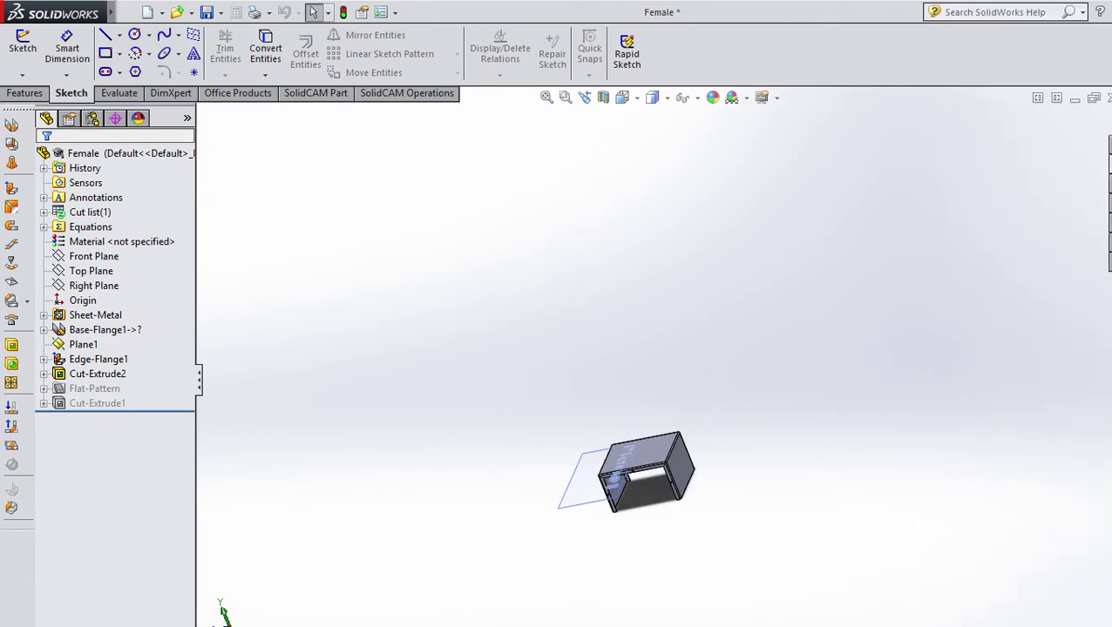
{"action": "right_click", "coordinate": [985, 61]}
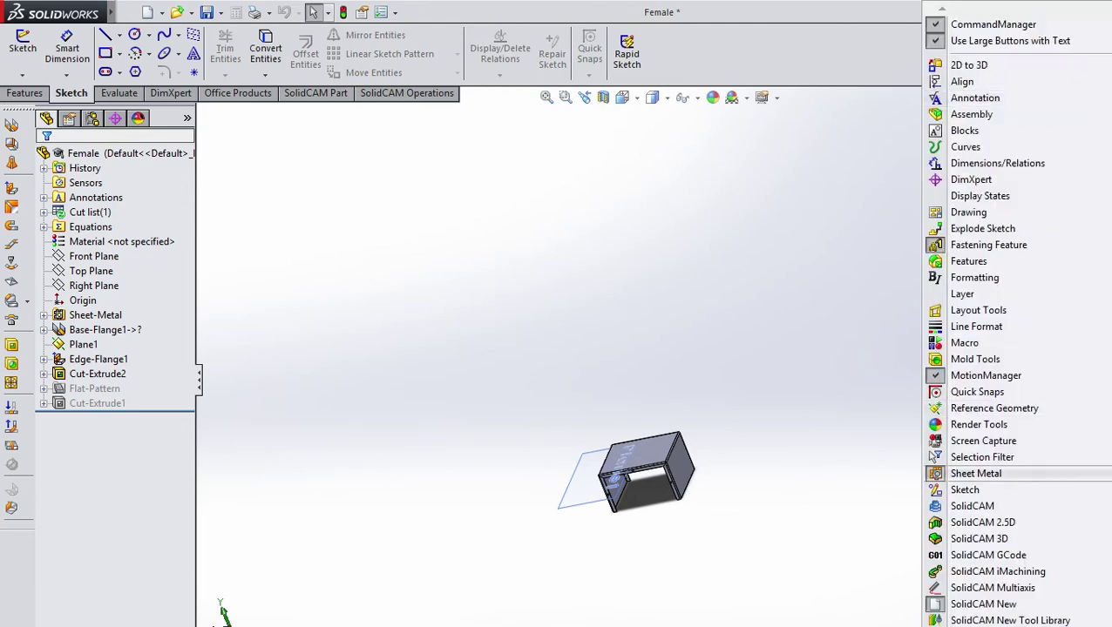
{"action": "left_click", "coordinate": [971, 471]}
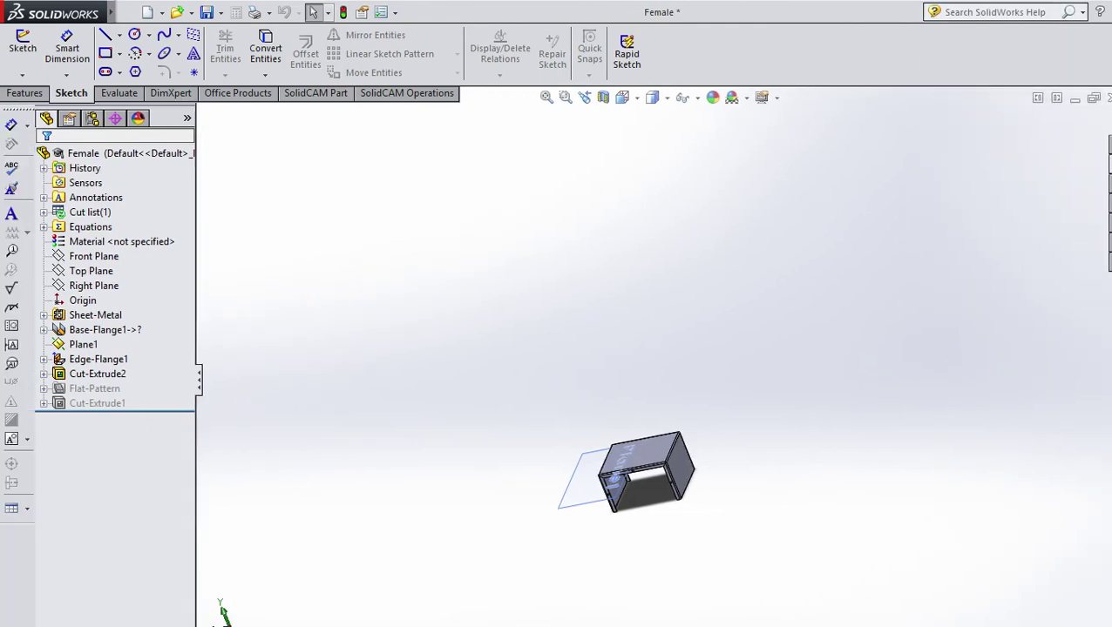
{"action": "right_click", "coordinate": [1108, 200]}
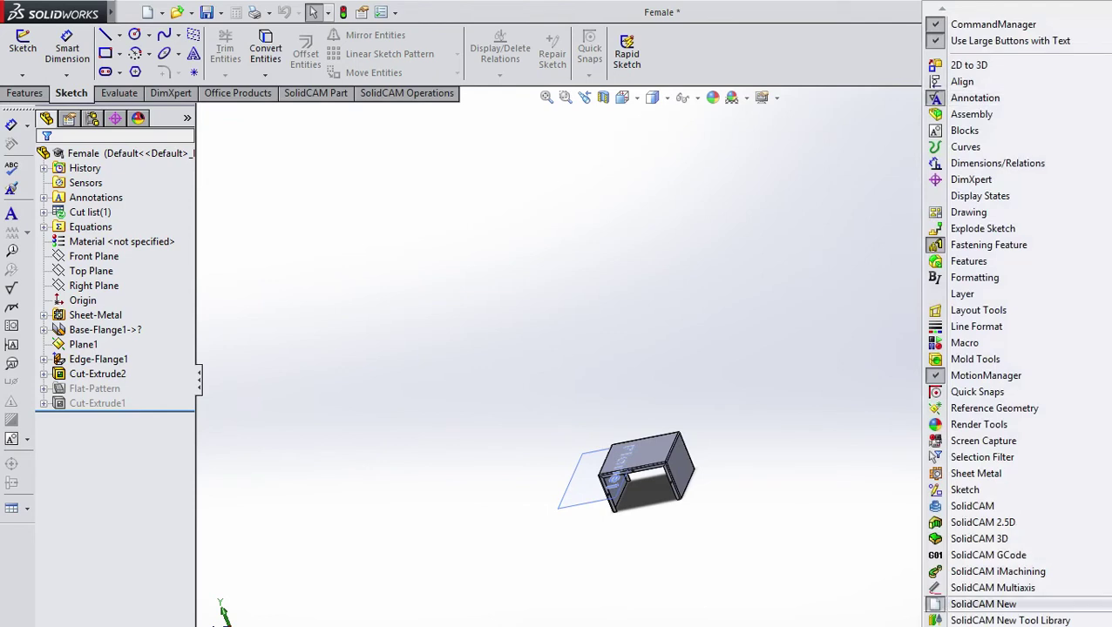
{"action": "left_click", "coordinate": [985, 601]}
{"action": "right_click", "coordinate": [1108, 201]}
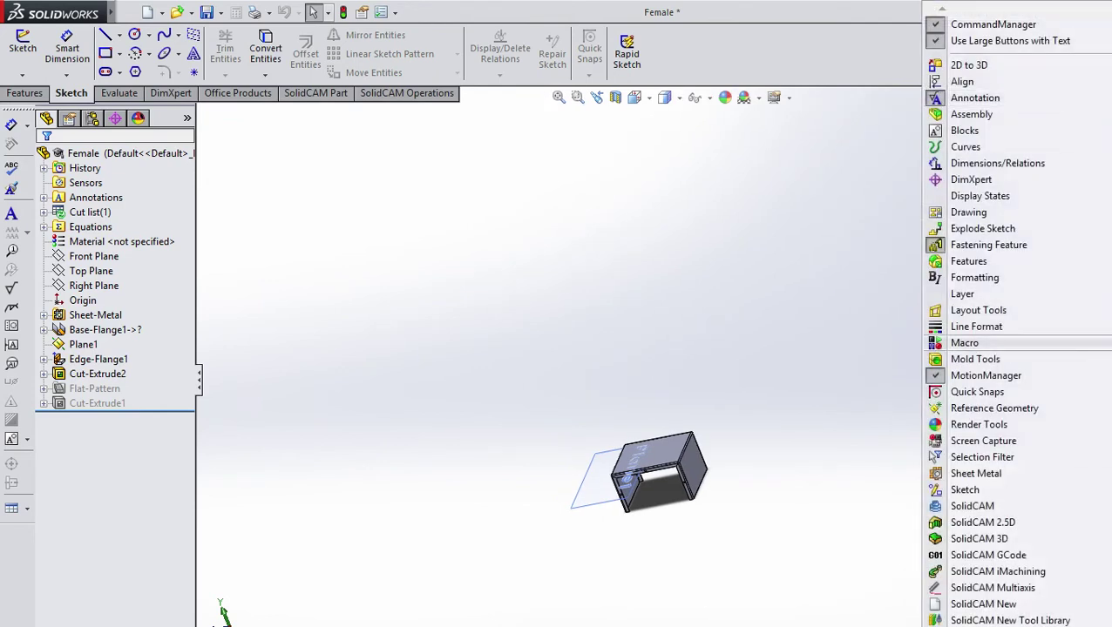
{"action": "left_click", "coordinate": [988, 245]}
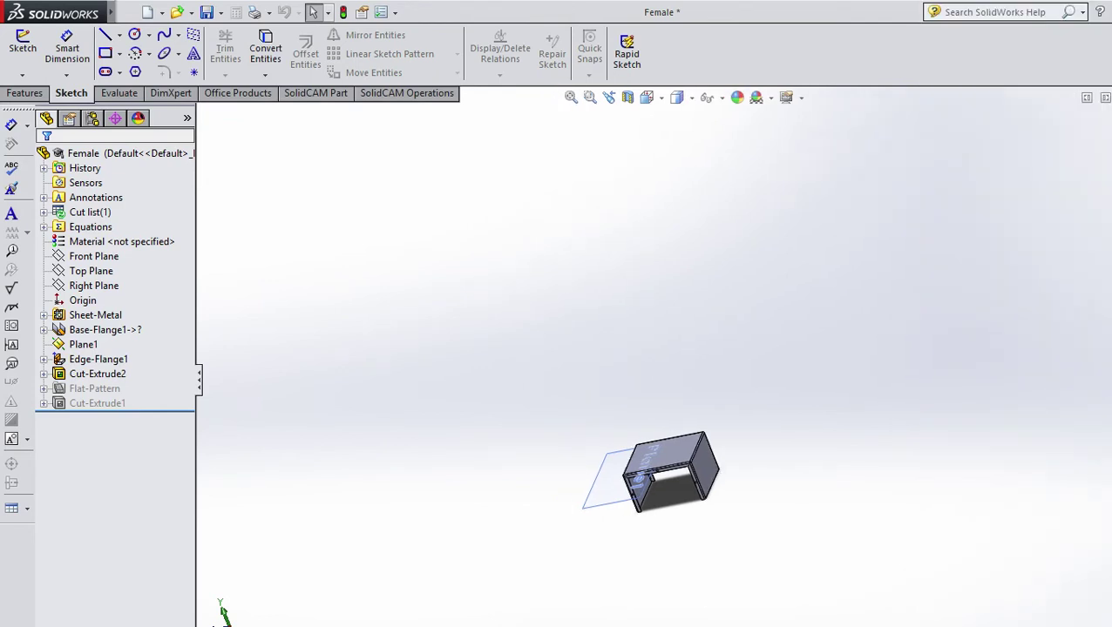
- Fit the Female sheet metal part to the view and examine its flanges and screw holes from several angles
{"action": "left_click", "coordinate": [570, 97]}
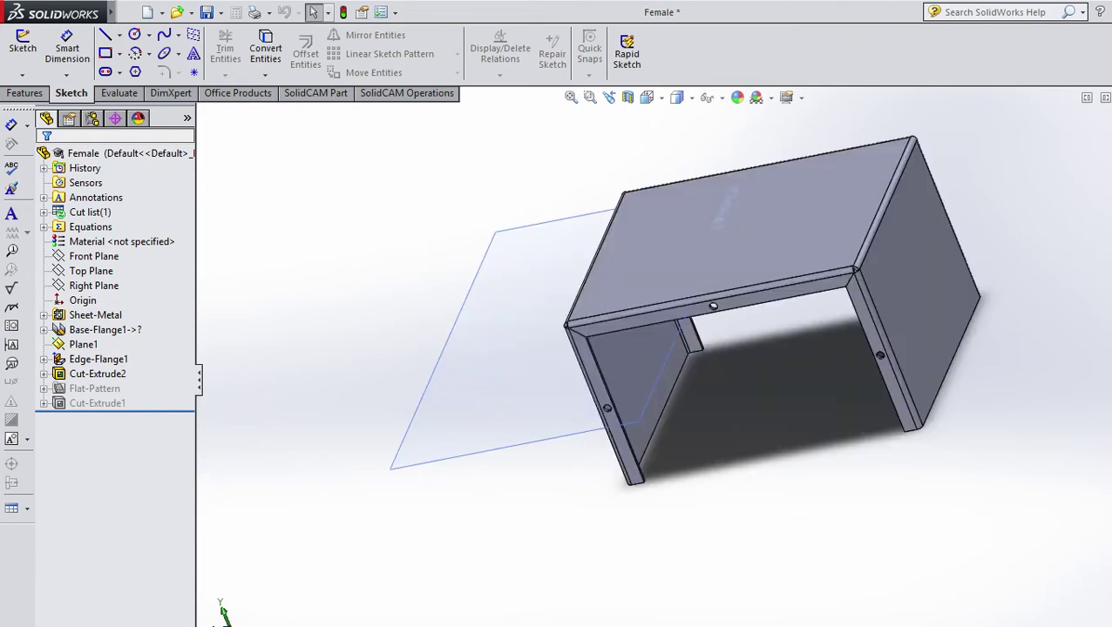
{"action": "left_click_drag", "start_coordinate": [741, 348], "coordinate": [820, 275]}
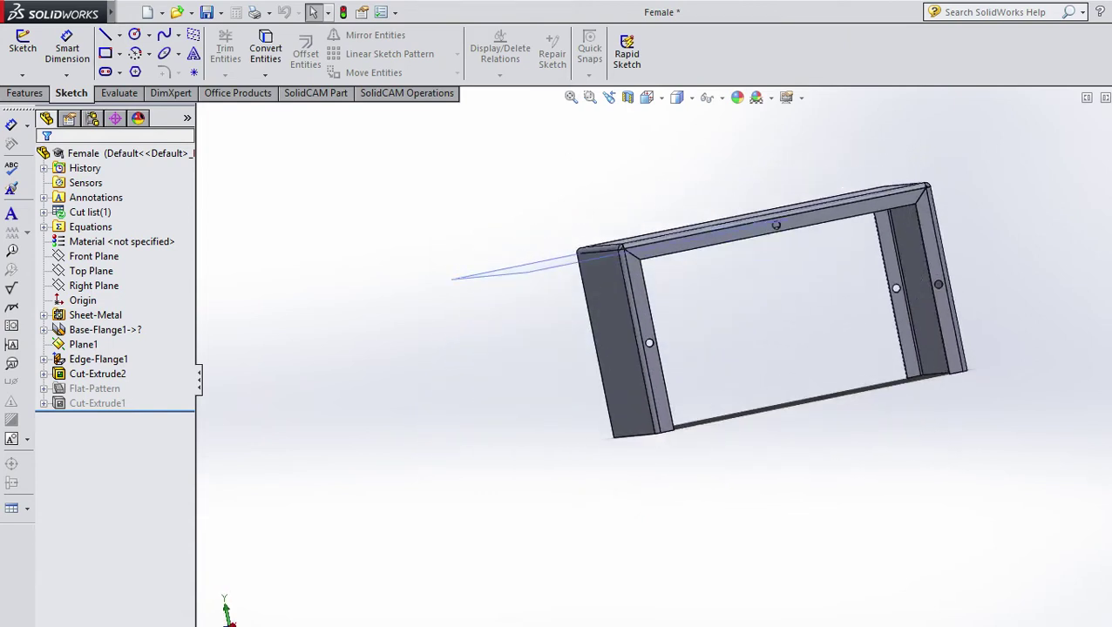
{"action": "left_click_drag", "start_coordinate": [775, 287], "coordinate": [758, 327]}
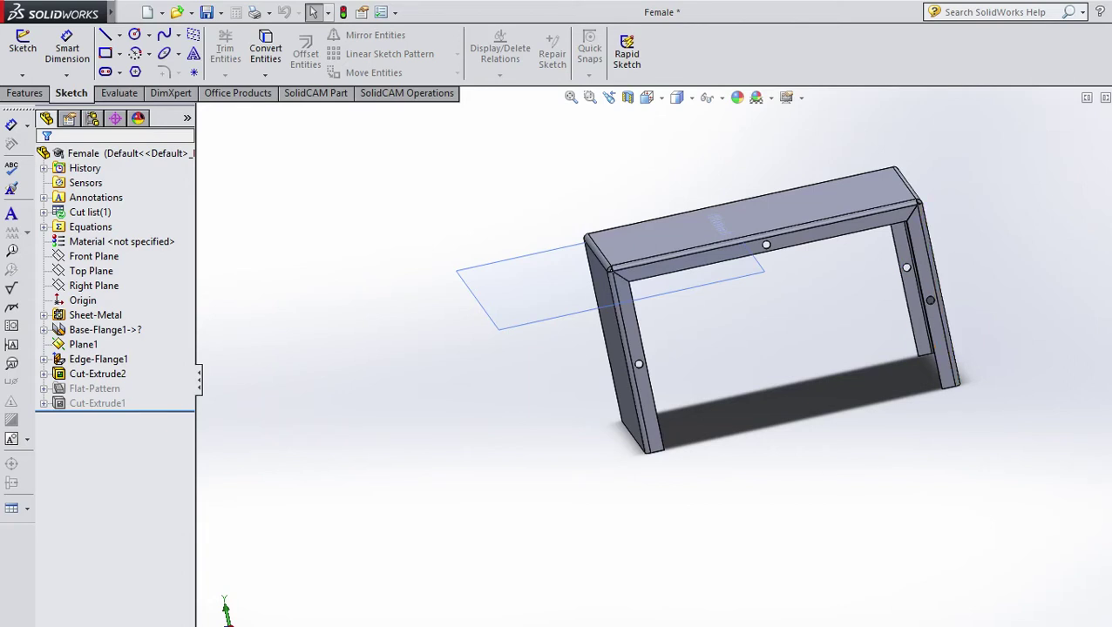
{"action": "key", "text": "Left"}
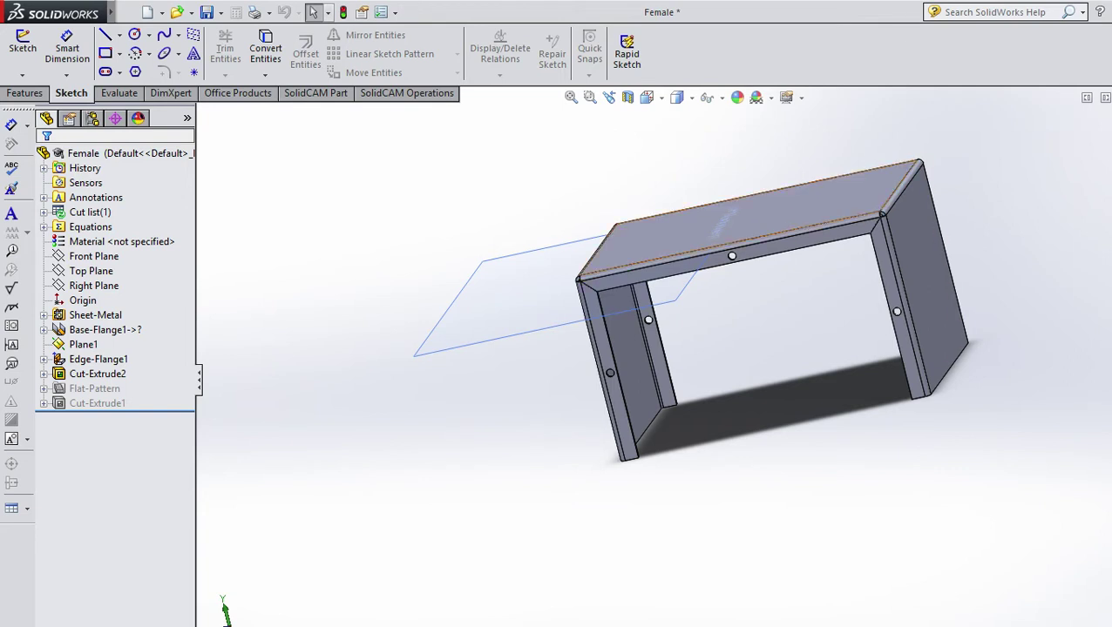
{"action": "mouse_move", "coordinate": [724, 224]}
{"action": "left_mouse_down"}
{"action": "mouse_move", "coordinate": [610, 224]}
{"action": "mouse_move", "coordinate": [732, 222]}
{"action": "mouse_move", "coordinate": [718, 218]}
{"action": "left_mouse_up"}
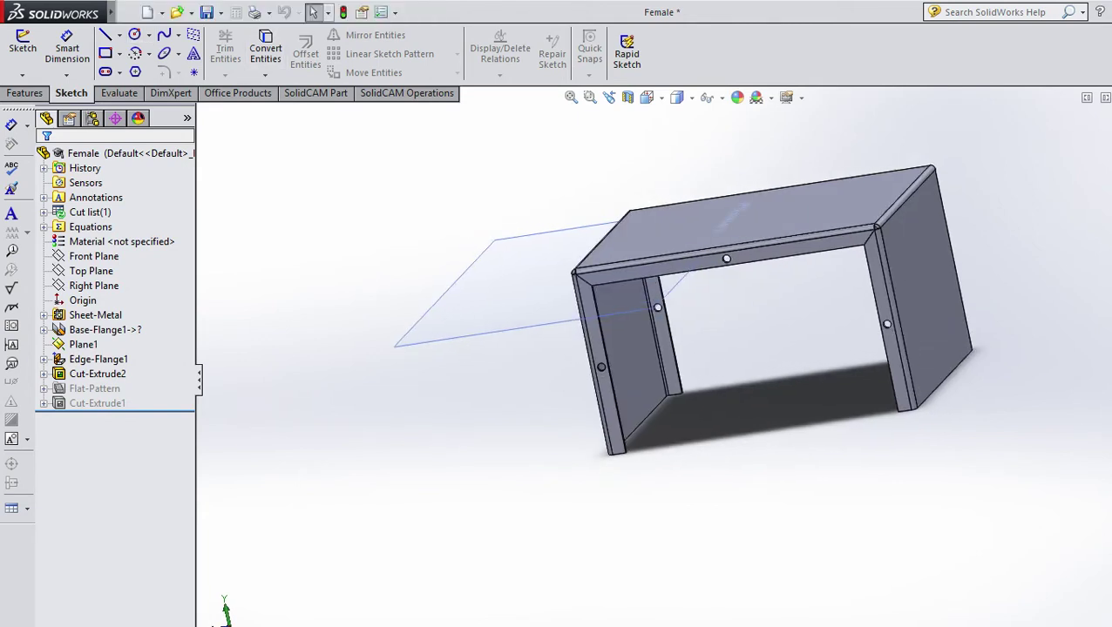
- Close the Female part without saving its changes, and close its associated drawing as well
{"action": "key", "text": "ctrl+w"}
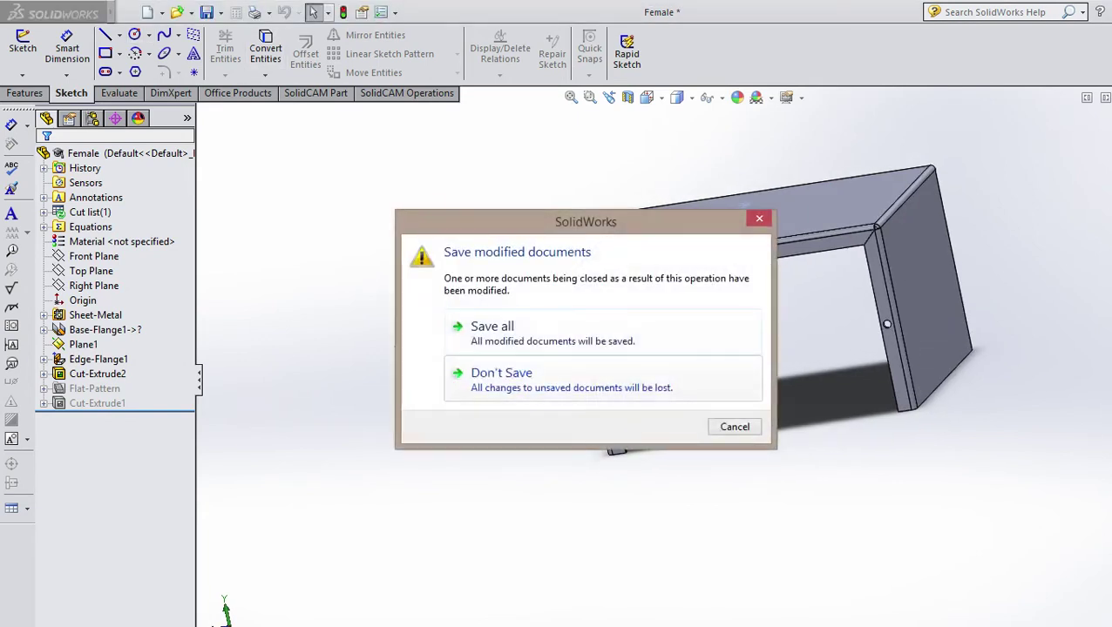
{"action": "left_click", "coordinate": [564, 379]}
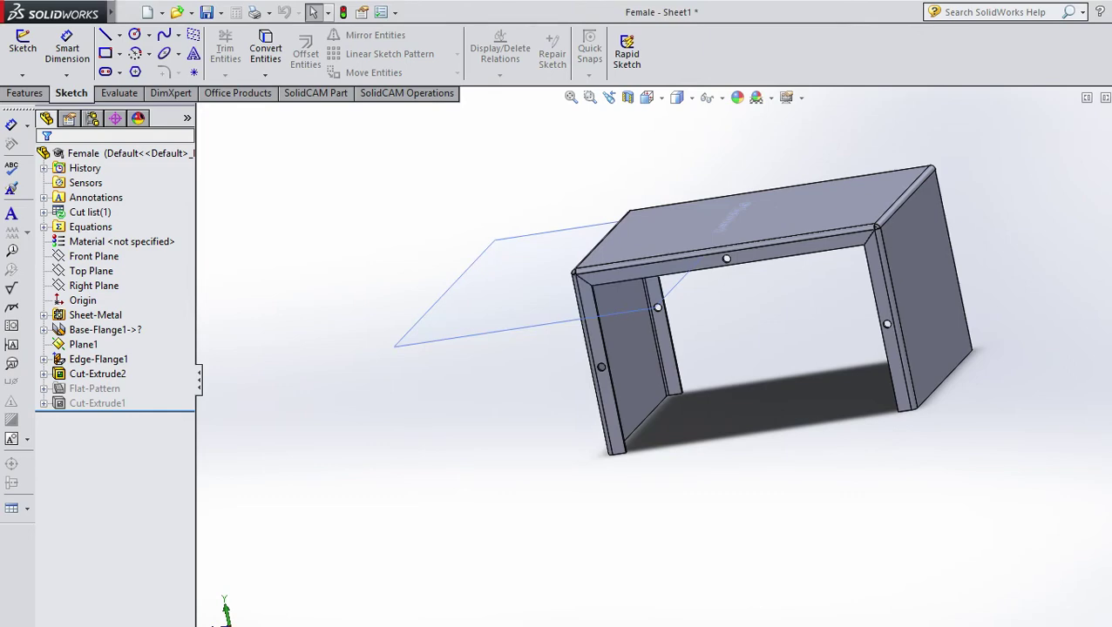
{"action": "key", "text": "ctrl+w"}
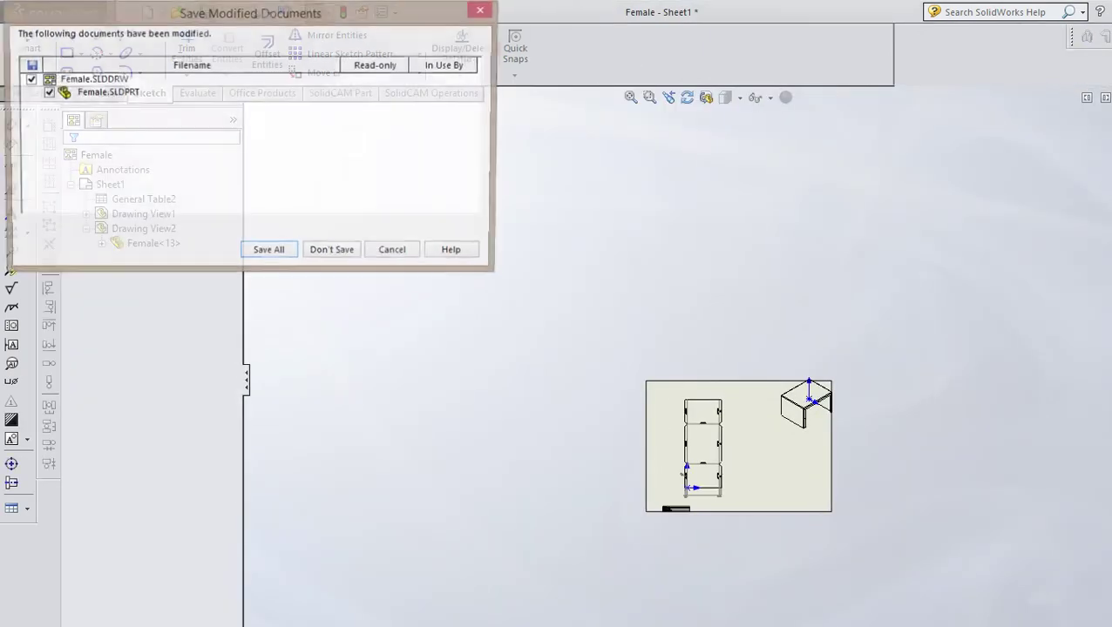
{"action": "key", "text": "Escape"}
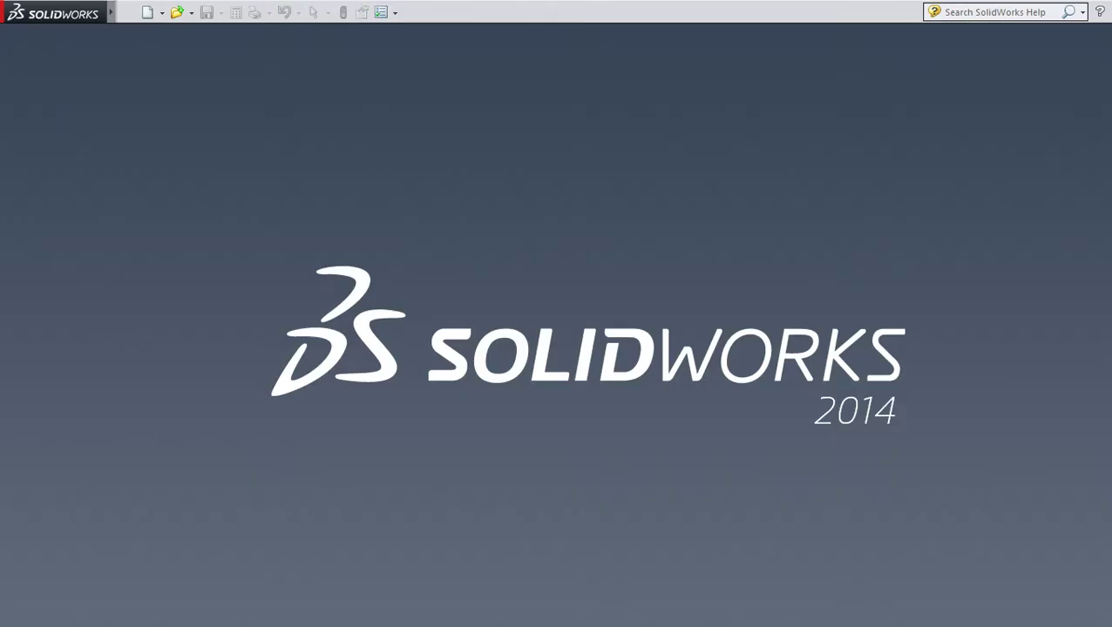
- Browse for a file on labspace (U:) in Courses, ASEN 2003, 2015 Controls Lab (Quanser), Parts, entering the most recently modified 2015 final cam project files folder
{"action": "left_click", "coordinate": [128, 12]}
{"action": "key", "text": "Return"}
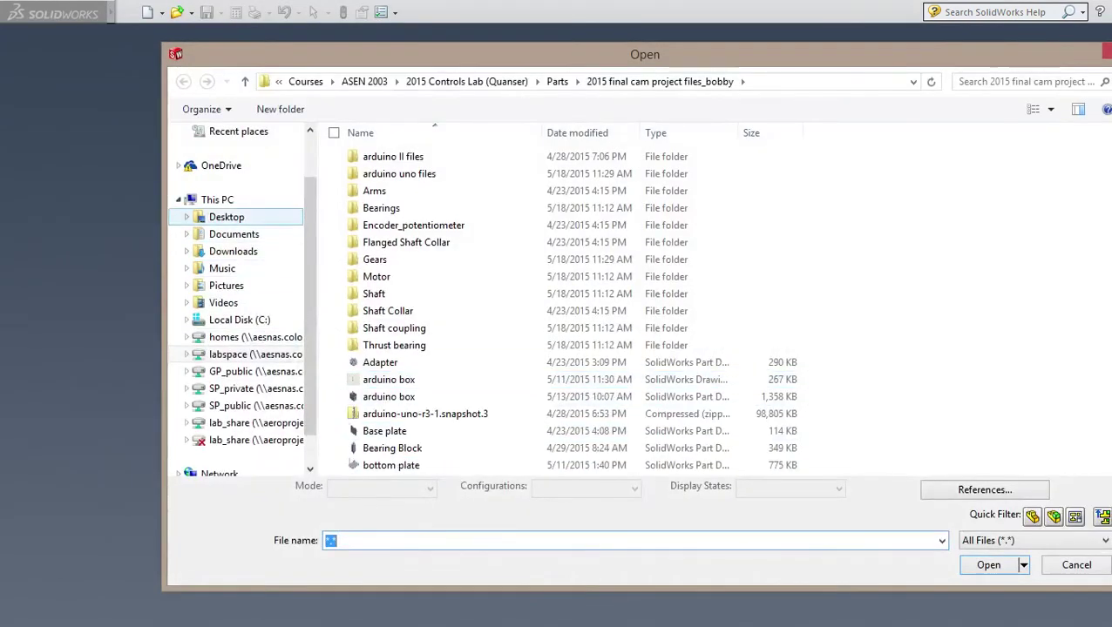
{"action": "scroll", "coordinate": [236, 297], "scroll_direction": "up", "scroll_amount": 2}
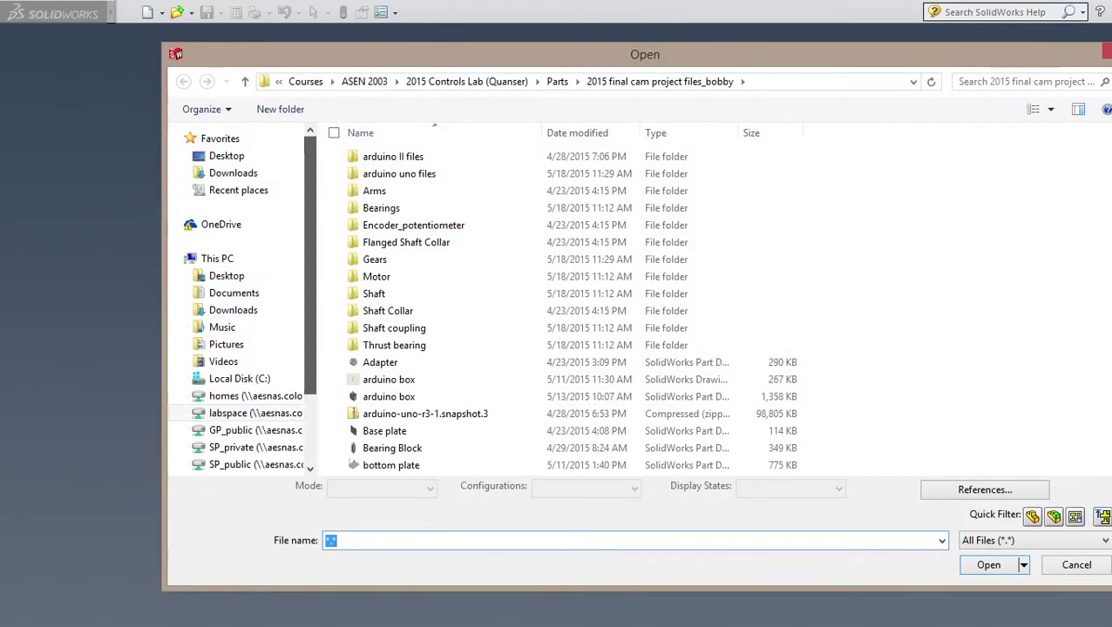
{"action": "left_click_drag", "start_coordinate": [310, 265], "coordinate": [310, 281]}
{"action": "left_click", "coordinate": [255, 388]}
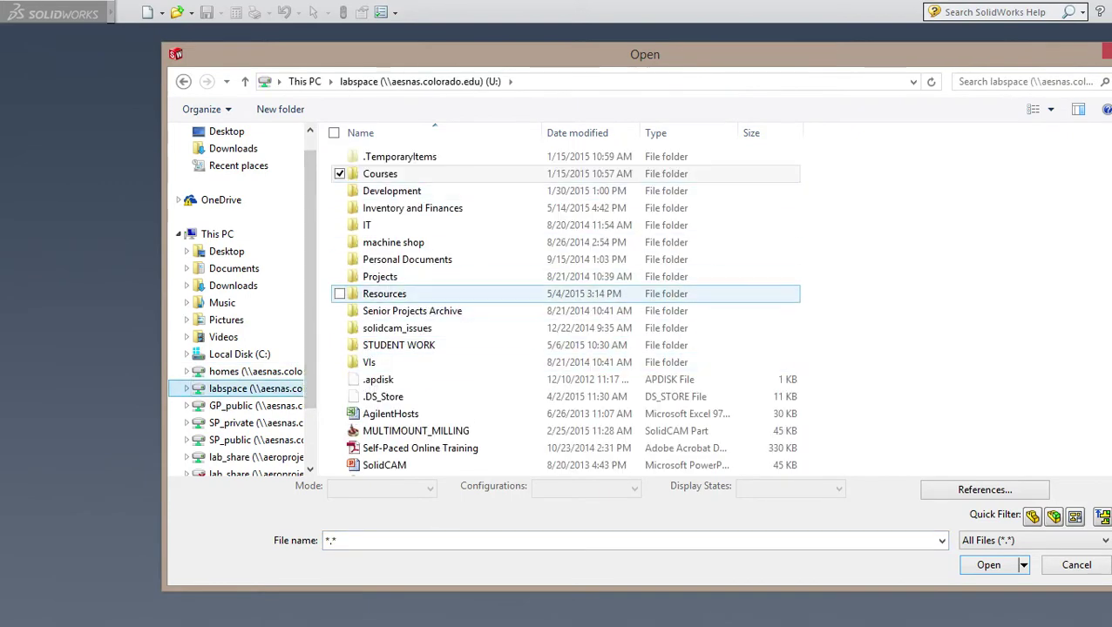
{"action": "double_click", "coordinate": [380, 174]}
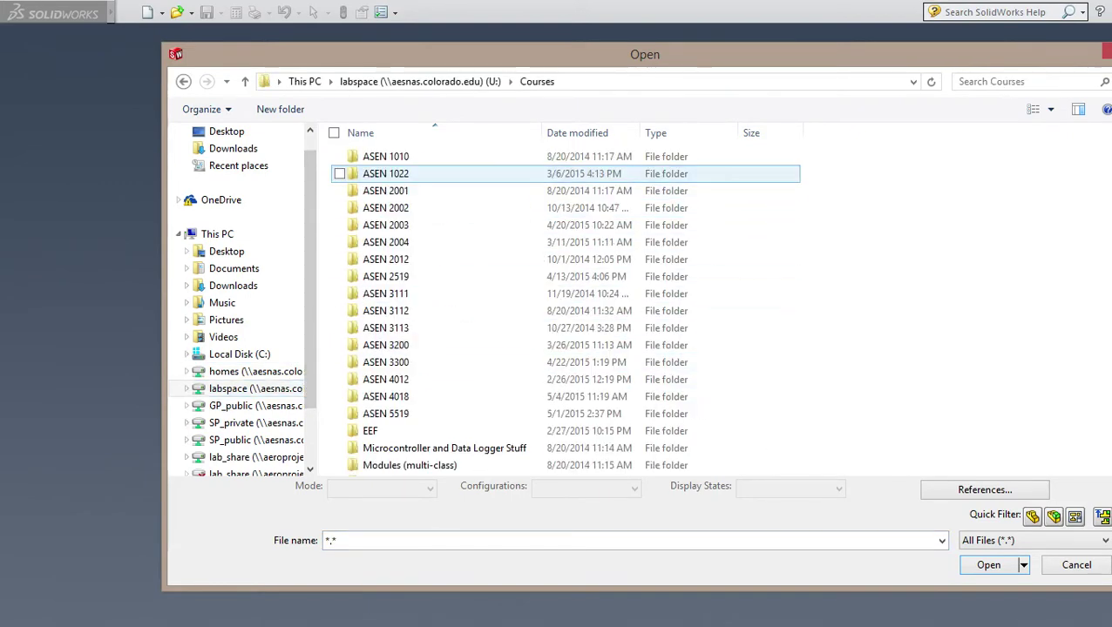
{"action": "double_click", "coordinate": [385, 225]}
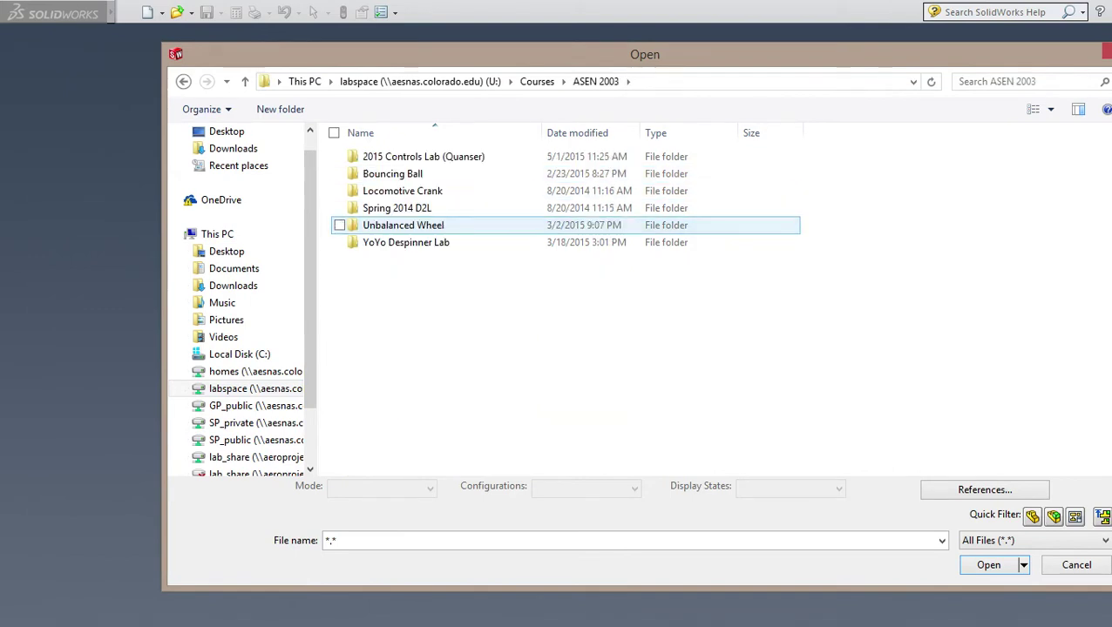
{"action": "double_click", "coordinate": [424, 156]}
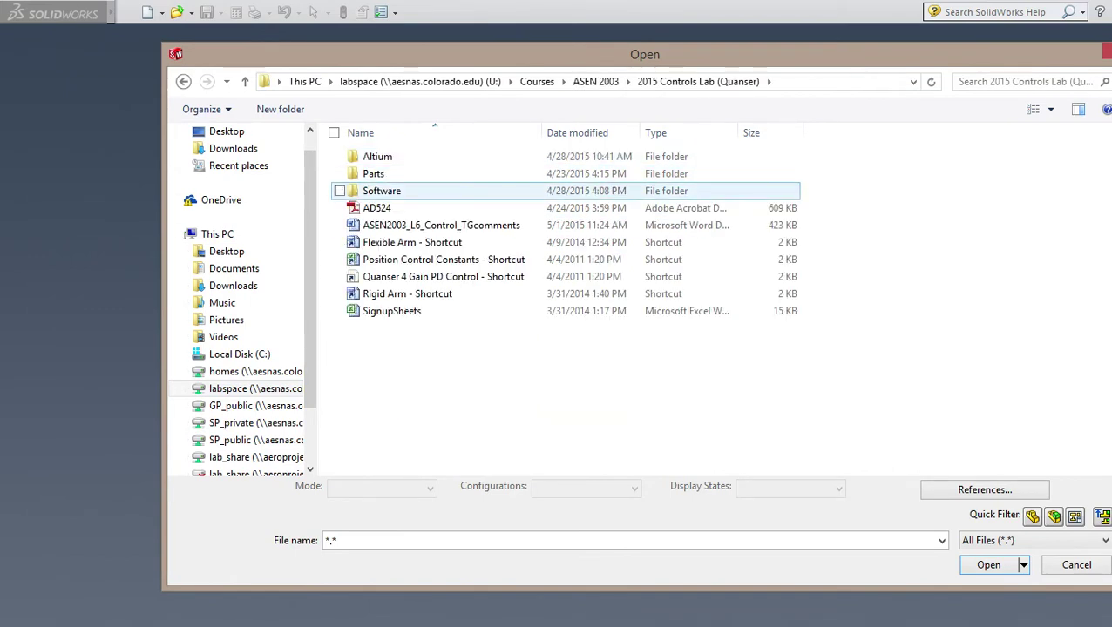
{"action": "left_click", "coordinate": [381, 191]}
{"action": "double_click", "coordinate": [373, 173]}
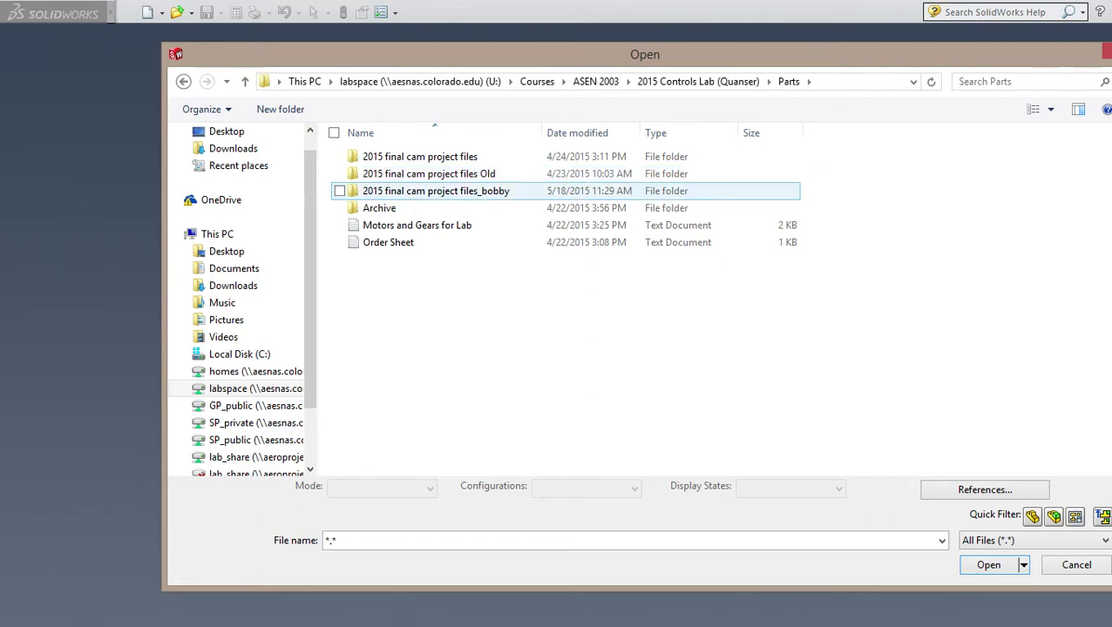
{"action": "left_click", "coordinate": [436, 191]}
{"action": "double_click", "coordinate": [436, 191]}
- Open the Base plate part, examine its overall shape, and close it again
{"action": "scroll", "coordinate": [436, 348], "scroll_direction": "down", "scroll_amount": 2}
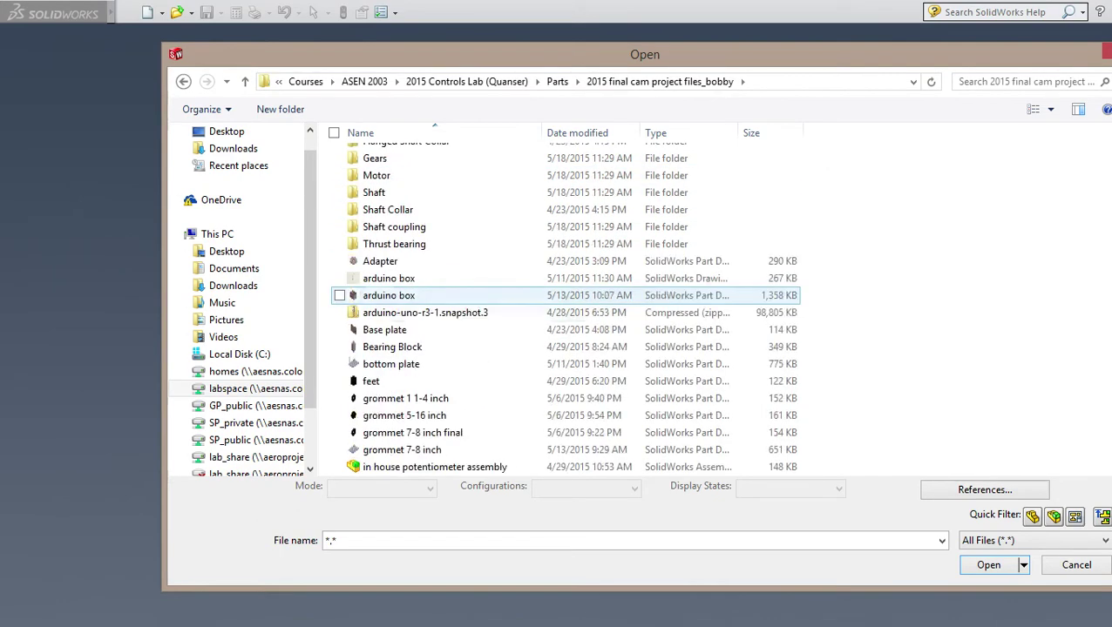
{"action": "double_click", "coordinate": [384, 329]}
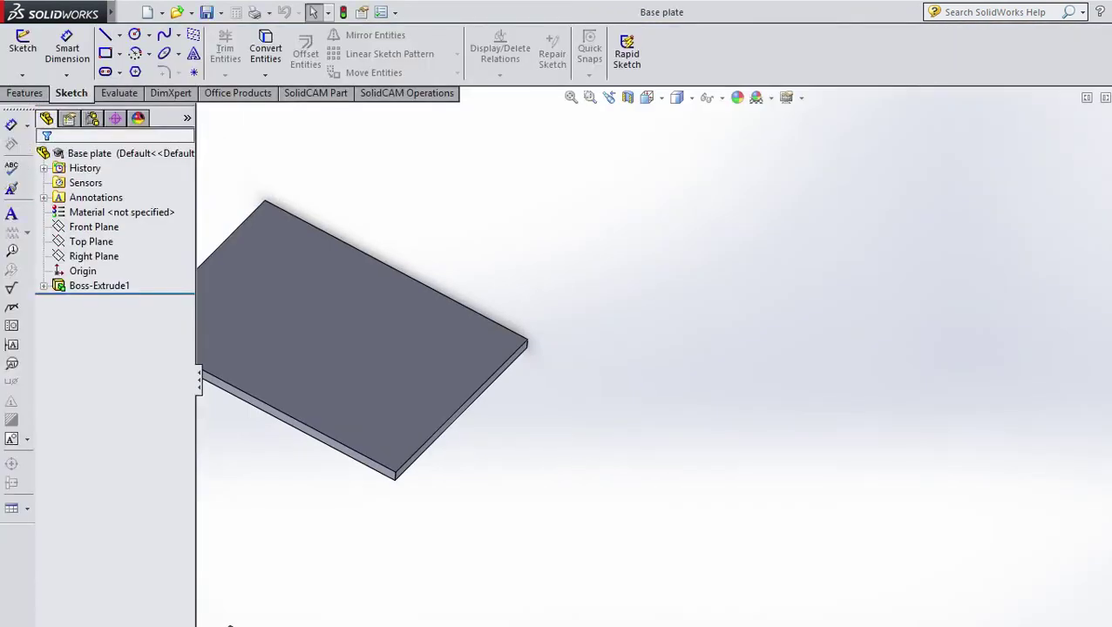
{"action": "left_click_drag", "start_coordinate": [392, 348], "coordinate": [419, 288]}
{"action": "scroll", "coordinate": [557, 366], "scroll_direction": "up", "scroll_amount": 3}
{"action": "left_click_drag", "start_coordinate": [541, 365], "coordinate": [488, 366]}
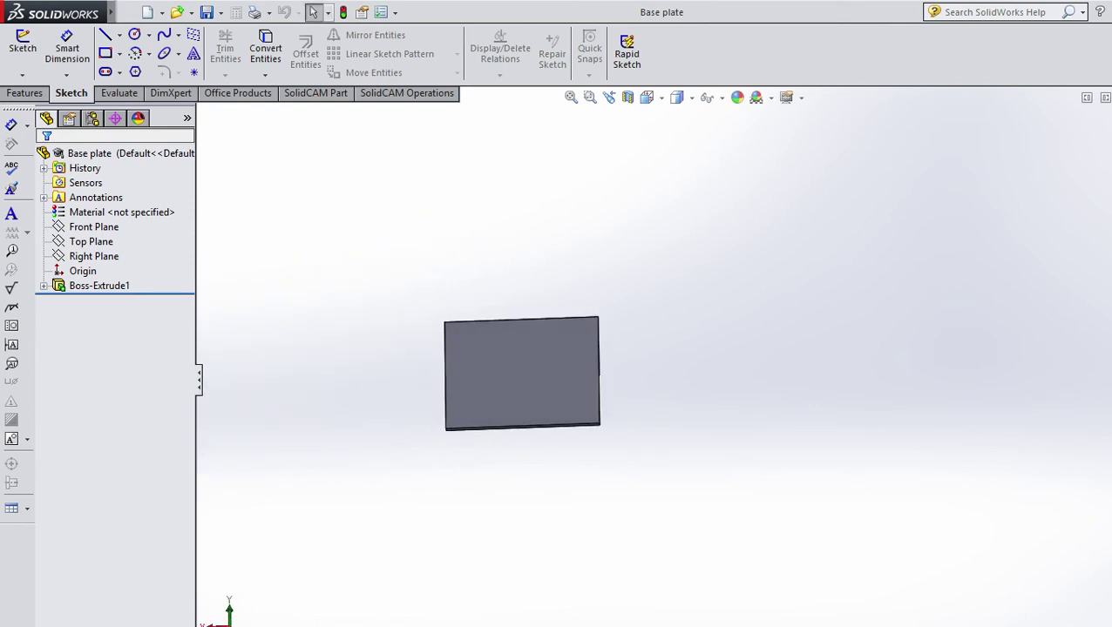
{"action": "key", "text": "ctrl+w"}
- Open the bottom plate part, try to load its listed CAM-Part, and dismiss the SolidCAM license wizard
{"action": "mouse_move", "coordinate": [61, 12]}
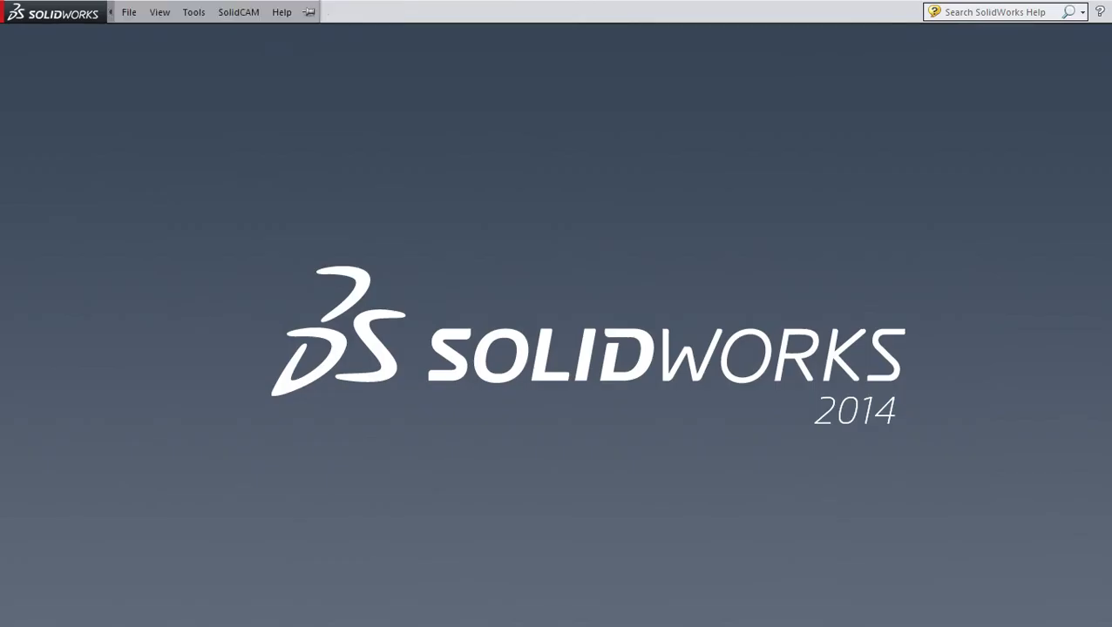
{"action": "left_click", "coordinate": [128, 12]}
{"action": "key", "text": "Down"}
{"action": "key", "text": "Return"}
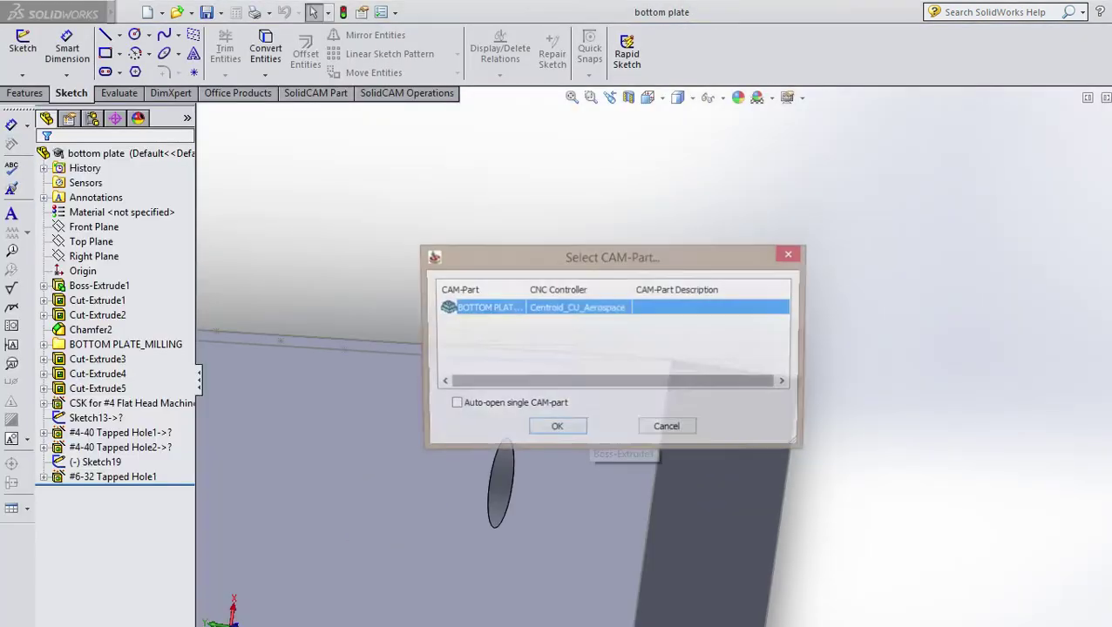
{"action": "left_click", "coordinate": [555, 429]}
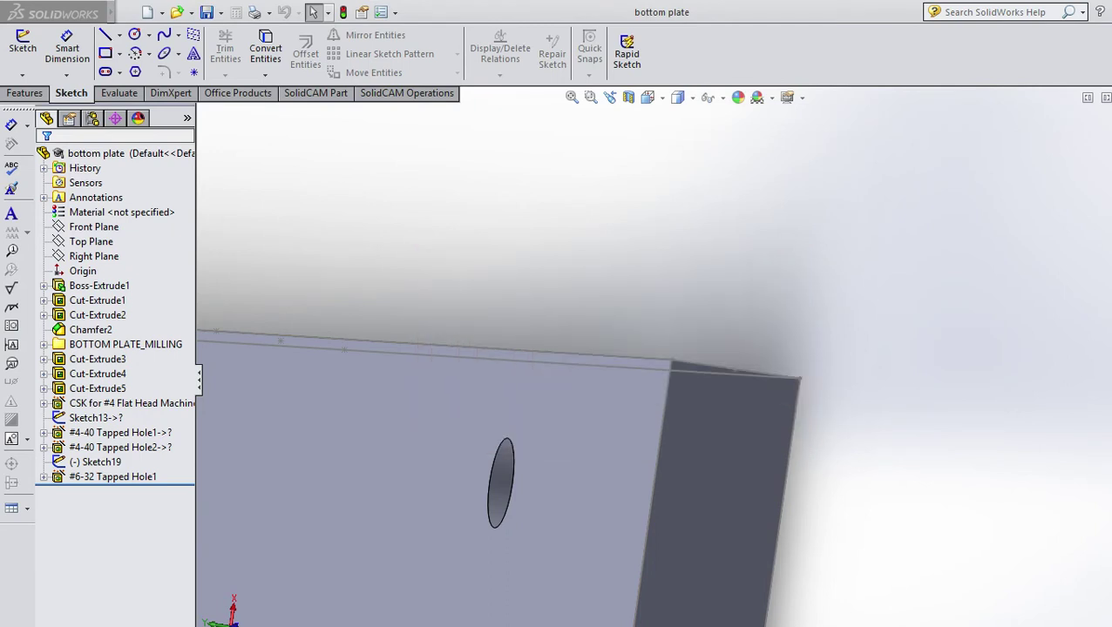
{"action": "scroll", "coordinate": [684, 381], "scroll_direction": "up", "scroll_amount": 1}
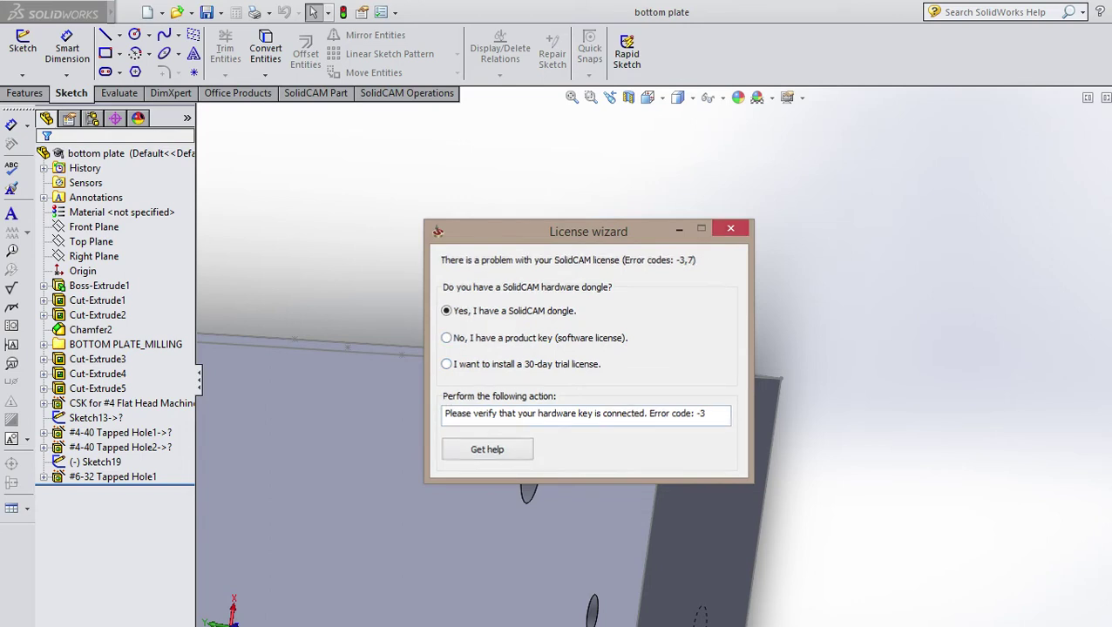
{"action": "key", "text": "Escape"}
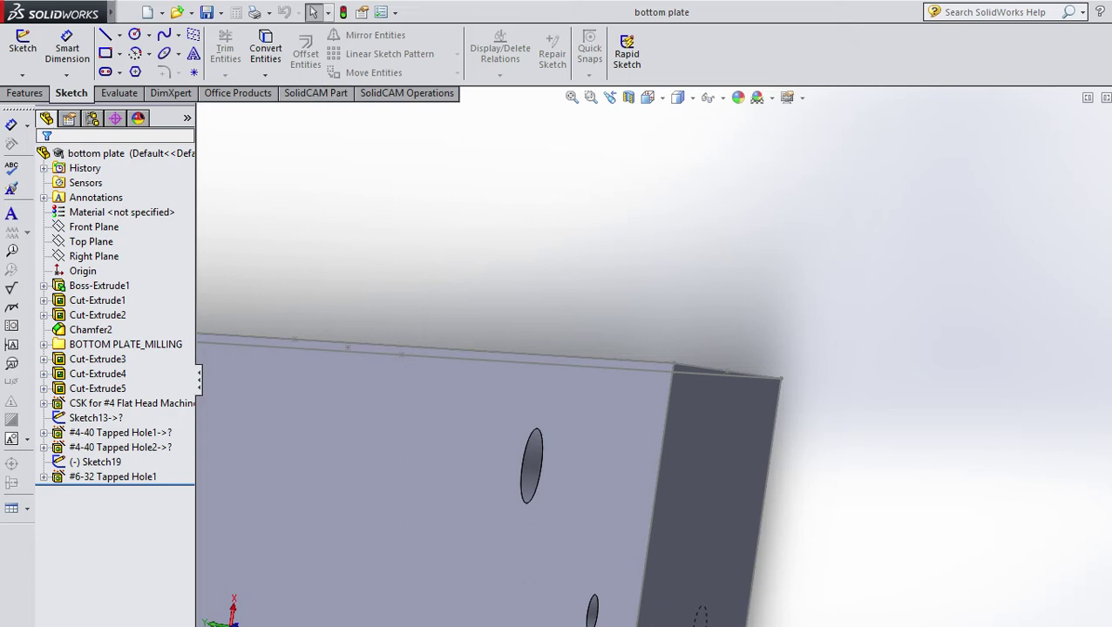
- Start a drawing of the bottom plate part using the Aerospace - Standard template
{"action": "scroll", "coordinate": [685, 379], "scroll_direction": "up", "scroll_amount": 6}
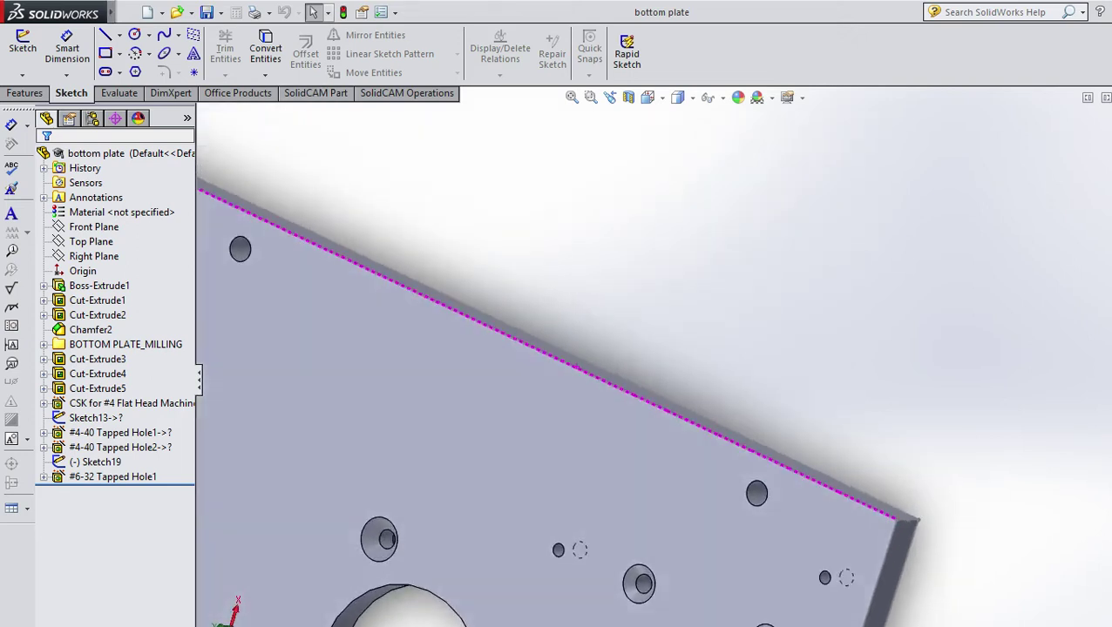
{"action": "scroll", "coordinate": [680, 387], "scroll_direction": "up", "scroll_amount": 5}
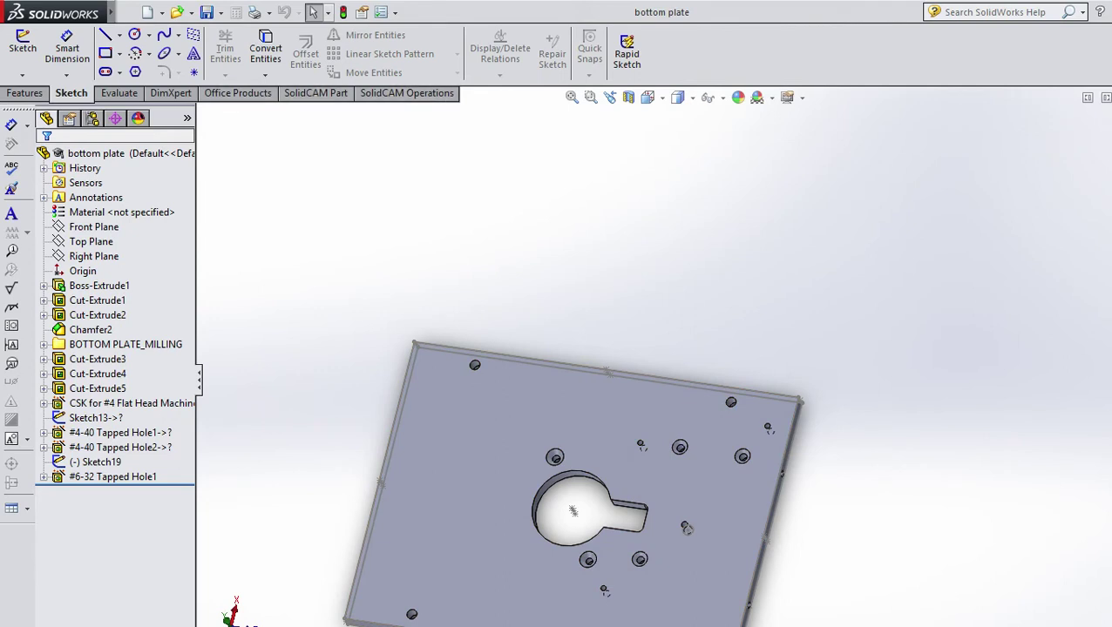
{"action": "scroll", "coordinate": [573, 477], "scroll_direction": "up", "scroll_amount": 2}
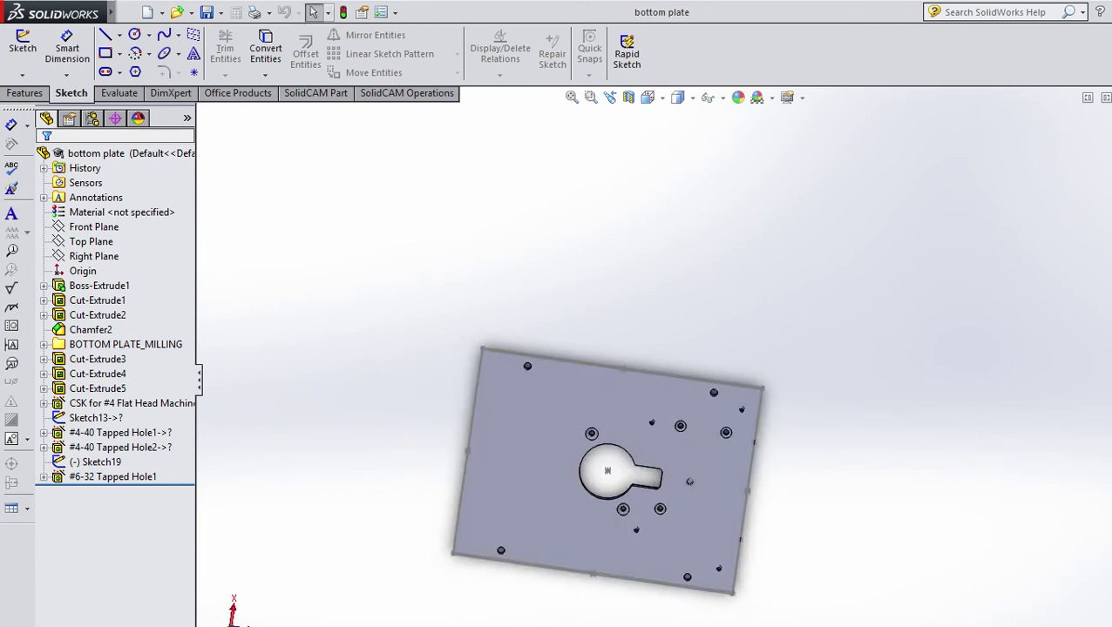
{"action": "scroll", "coordinate": [686, 379], "scroll_direction": "up", "scroll_amount": 1}
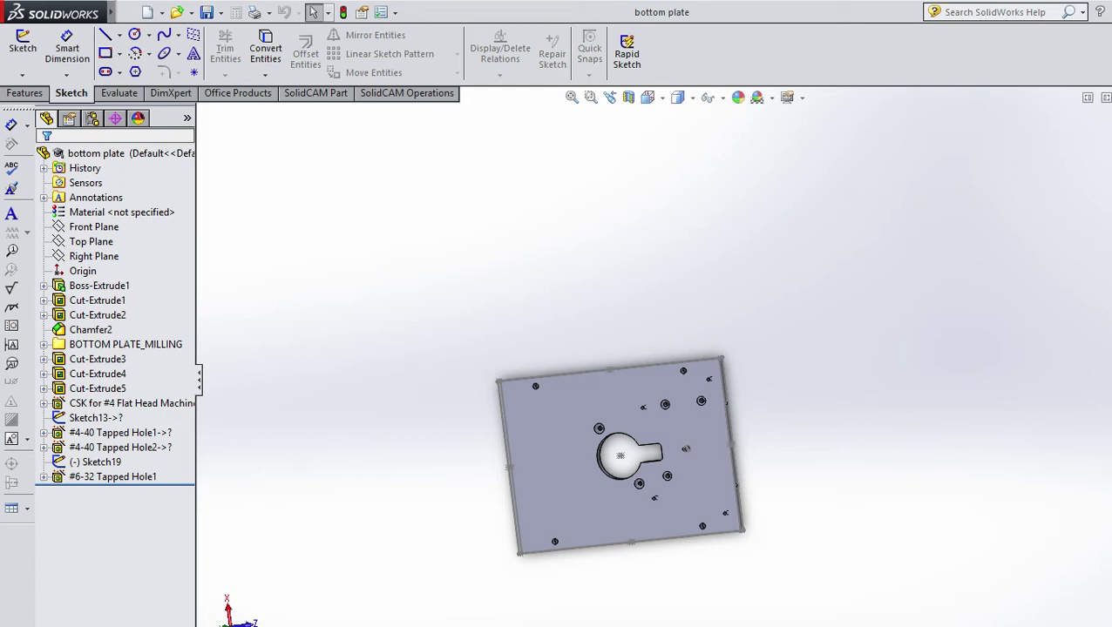
{"action": "key", "text": "ctrl+8"}
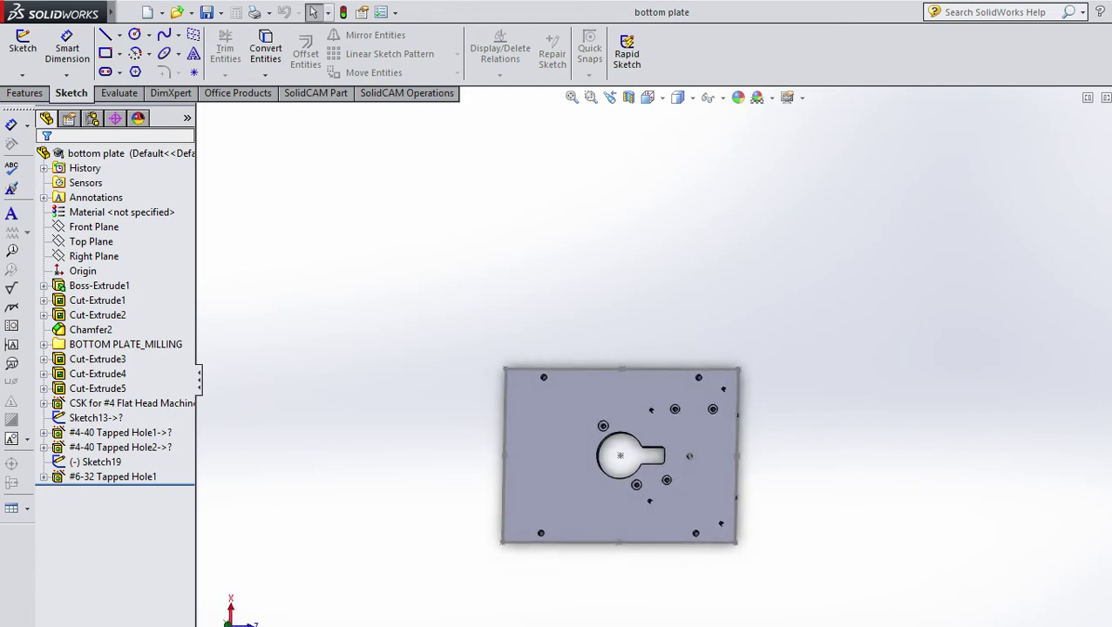
{"action": "left_click", "coordinate": [128, 12]}
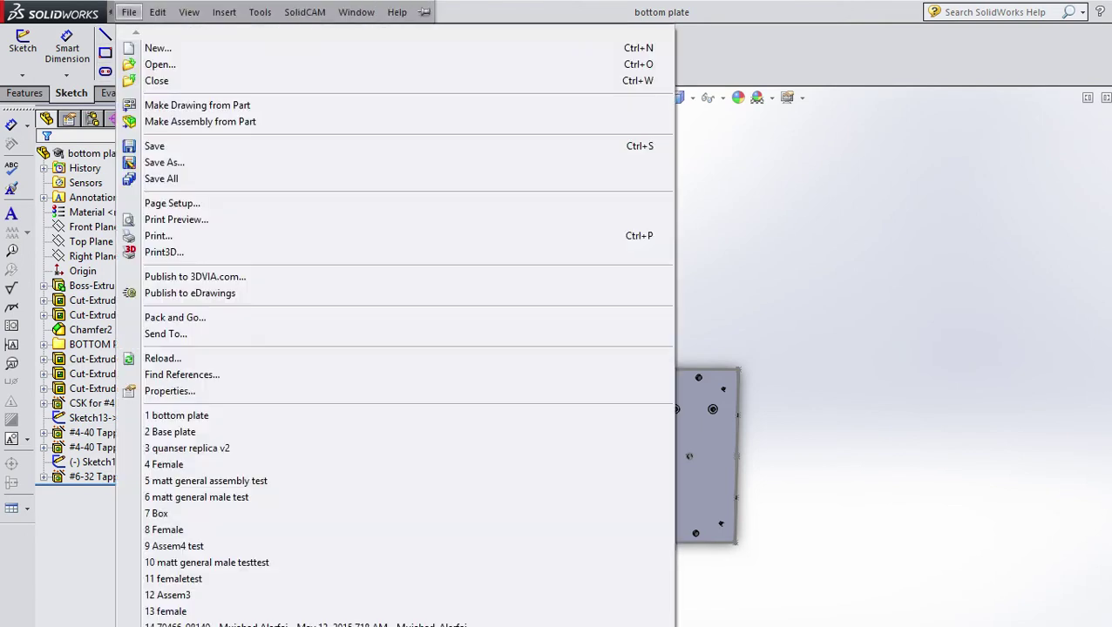
{"action": "left_click", "coordinate": [197, 104]}
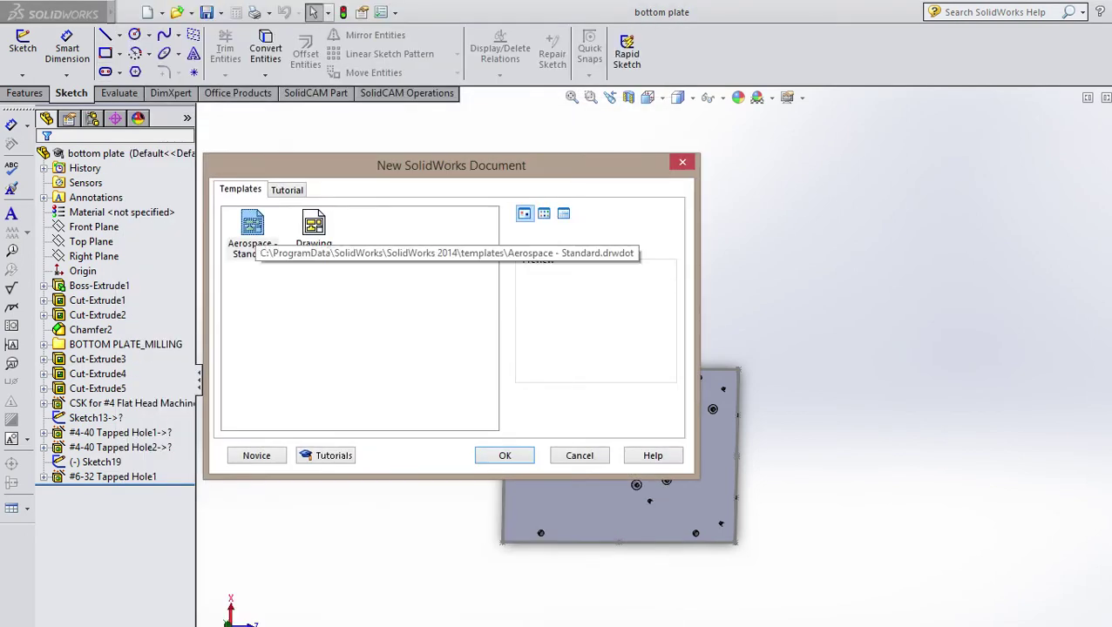
{"action": "double_click", "coordinate": [252, 231]}
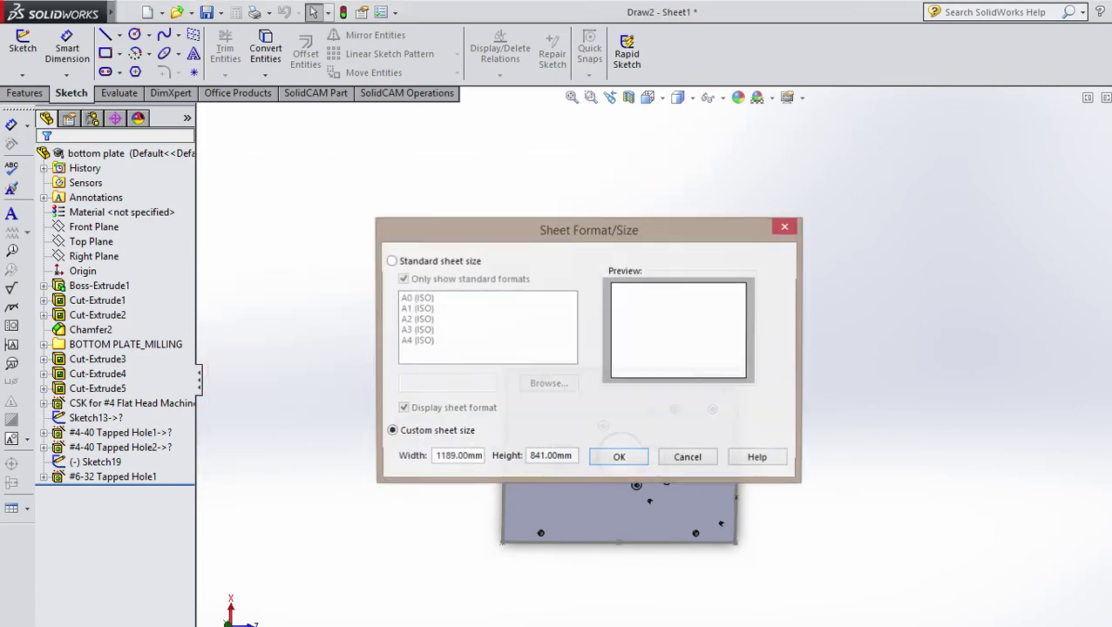